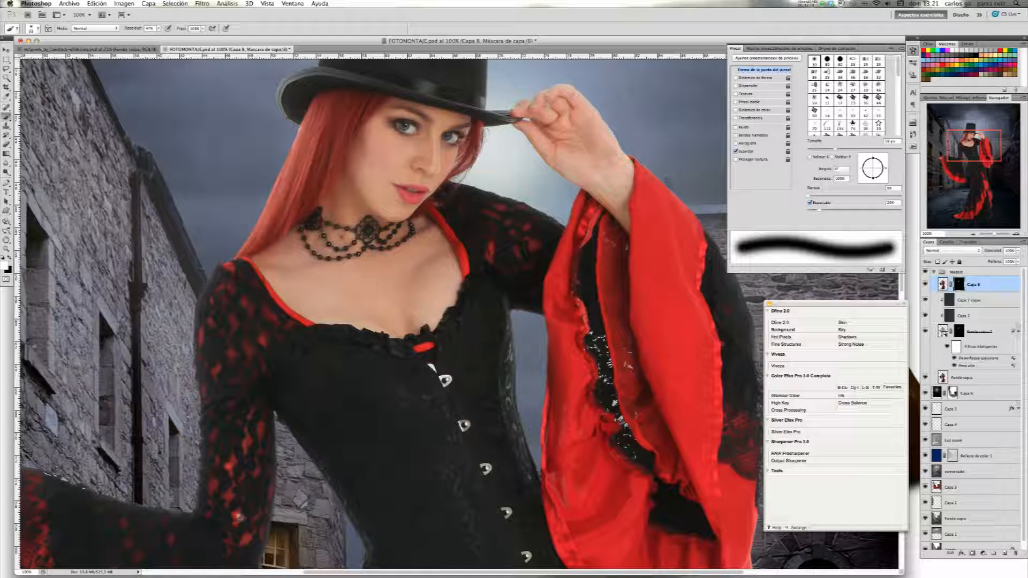
Paint over the chest below the necklace on Capa 8's mask and compare the image with the layer hidden and shown
left_click_drag(334, 243, 394, 241)
left_click(925, 285)
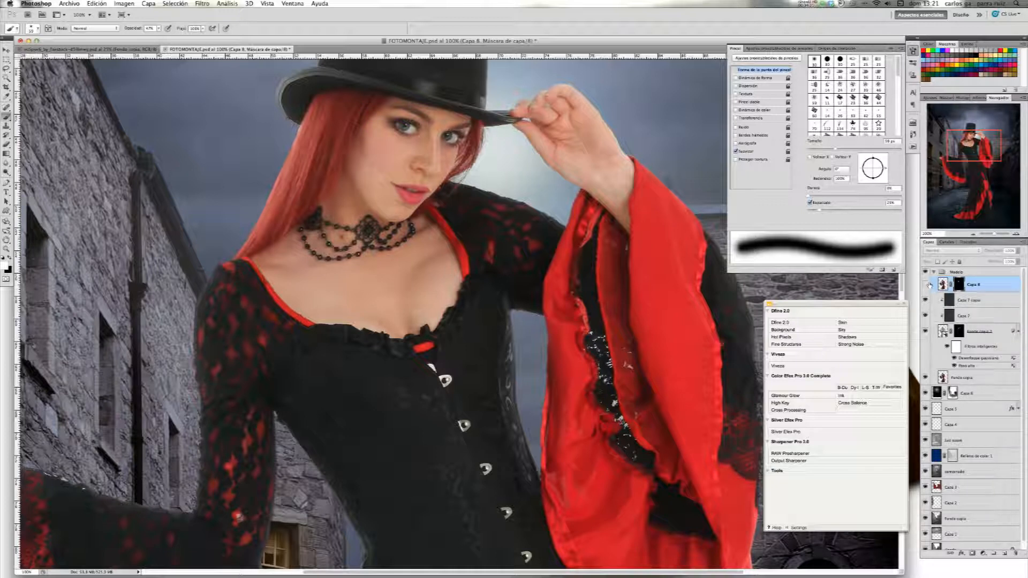
left_click(926, 284)
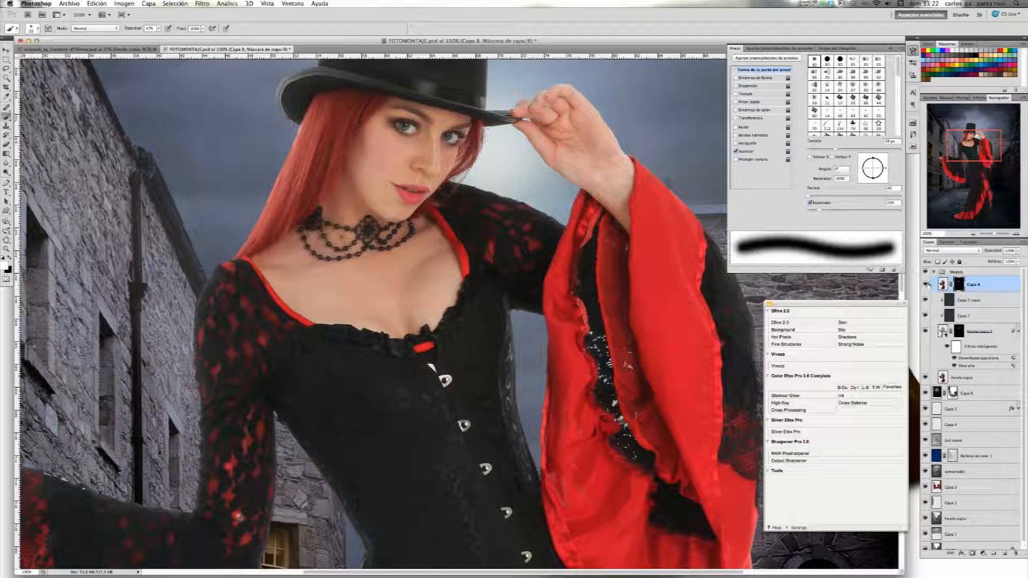
left_click(926, 285)
left_click(926, 285)
Merge the layers from Capa 8 down to the Fondo copia layer just above Capa 6 into one layer
left_click(992, 301, "shift")
left_click(992, 317, "shift")
left_click(995, 334, "shift")
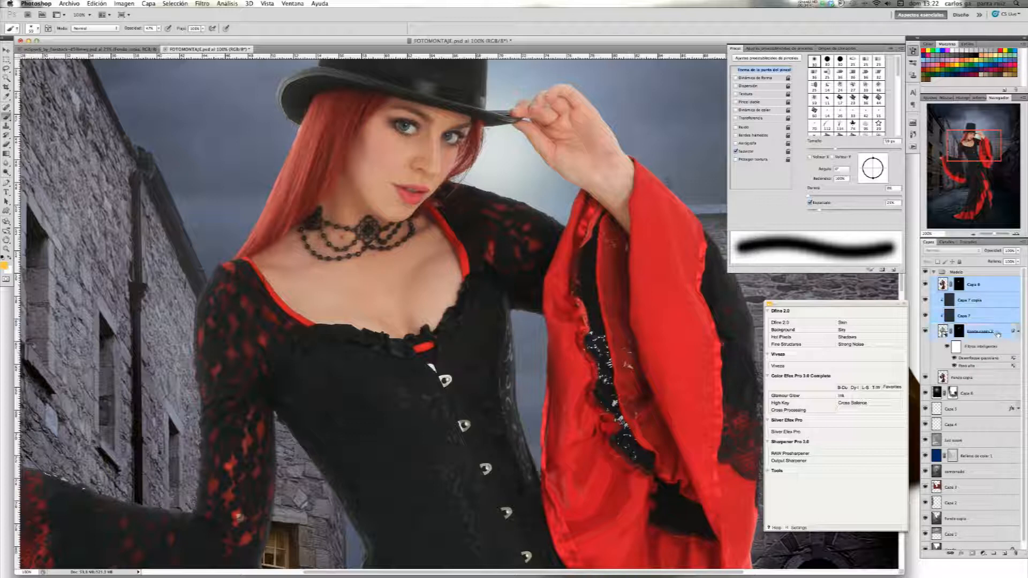
left_click(976, 378, "shift")
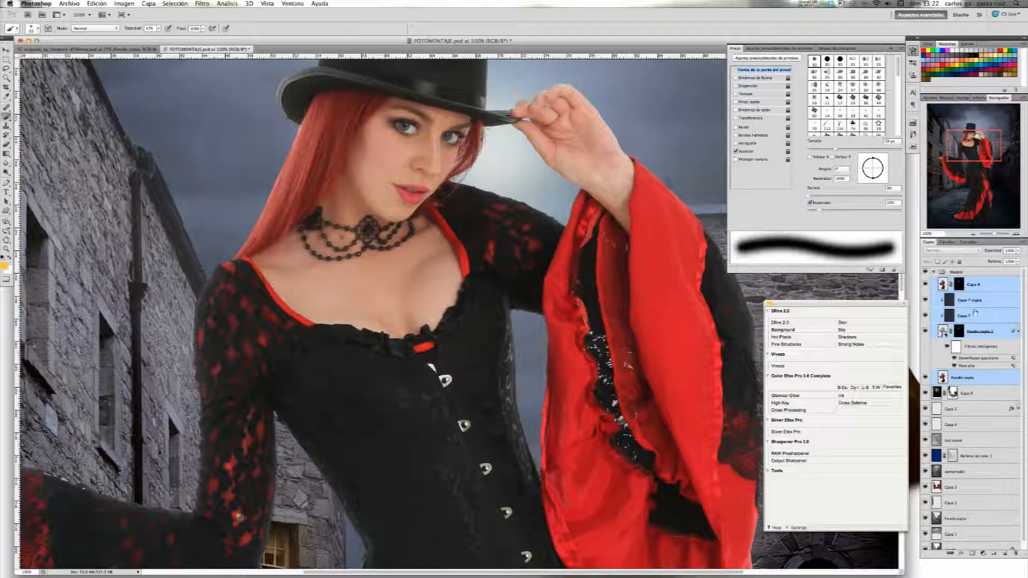
right_click(976, 311)
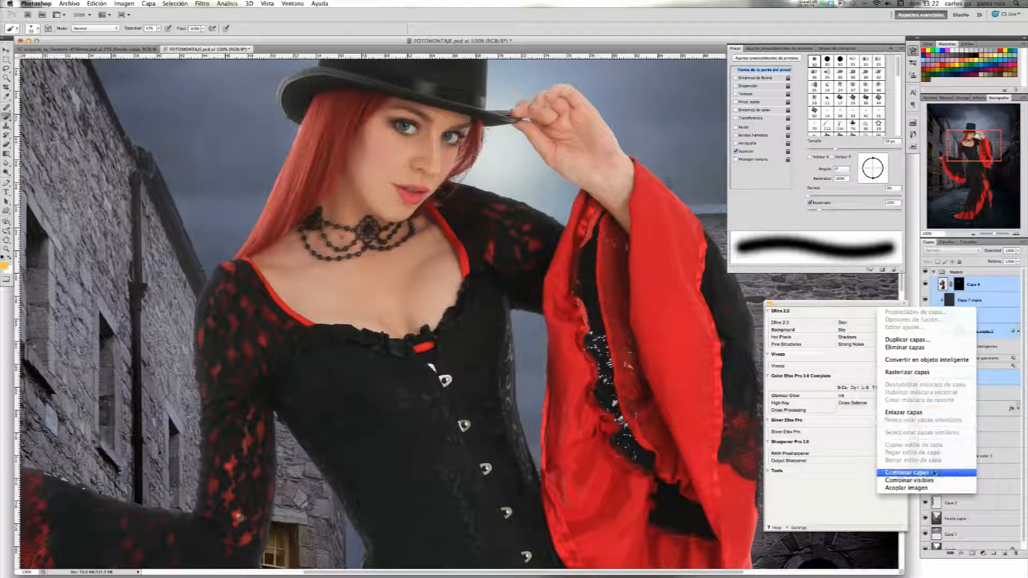
left_click(934, 474)
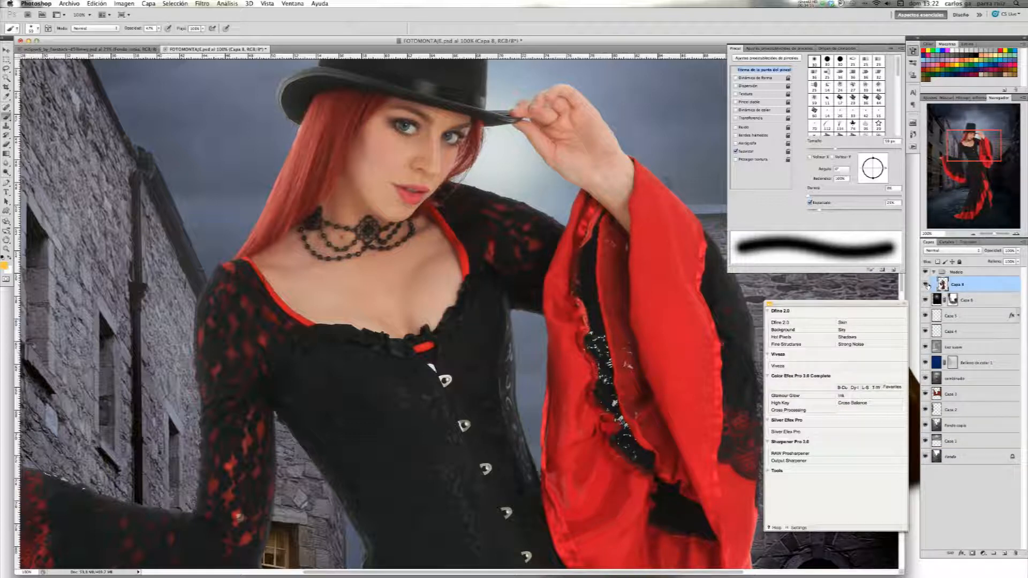
Duplicate the merged Capa 8 layer and set the lower one's blend mode to Multiplicar
left_click(927, 285)
left_click(926, 285)
key("super+j")
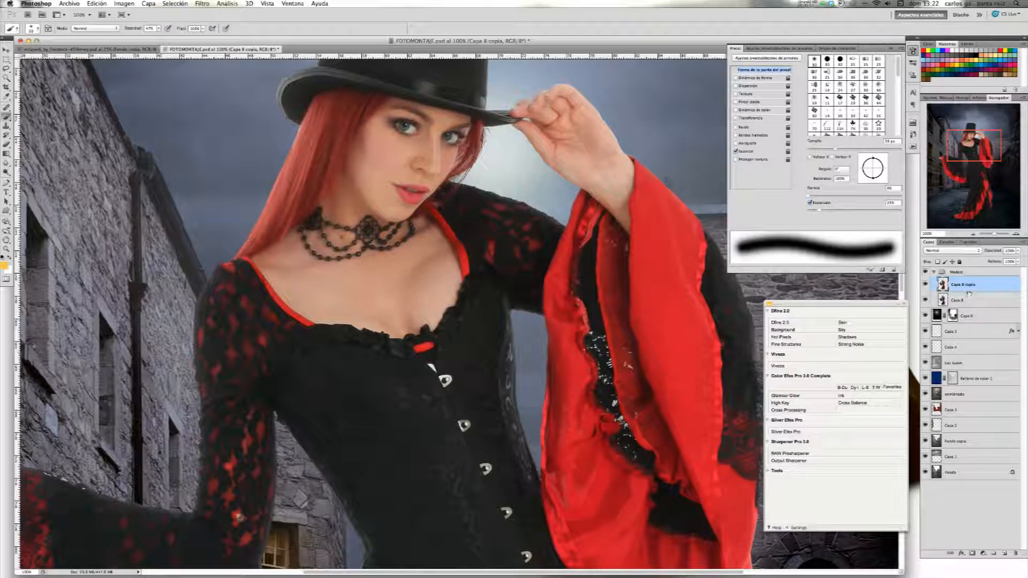
left_click(967, 301)
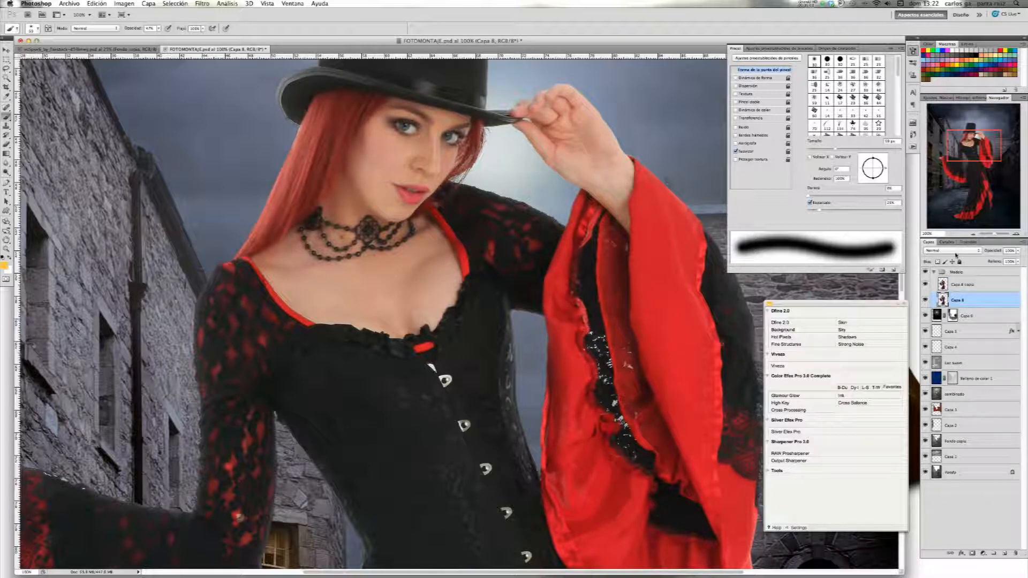
left_click(956, 252)
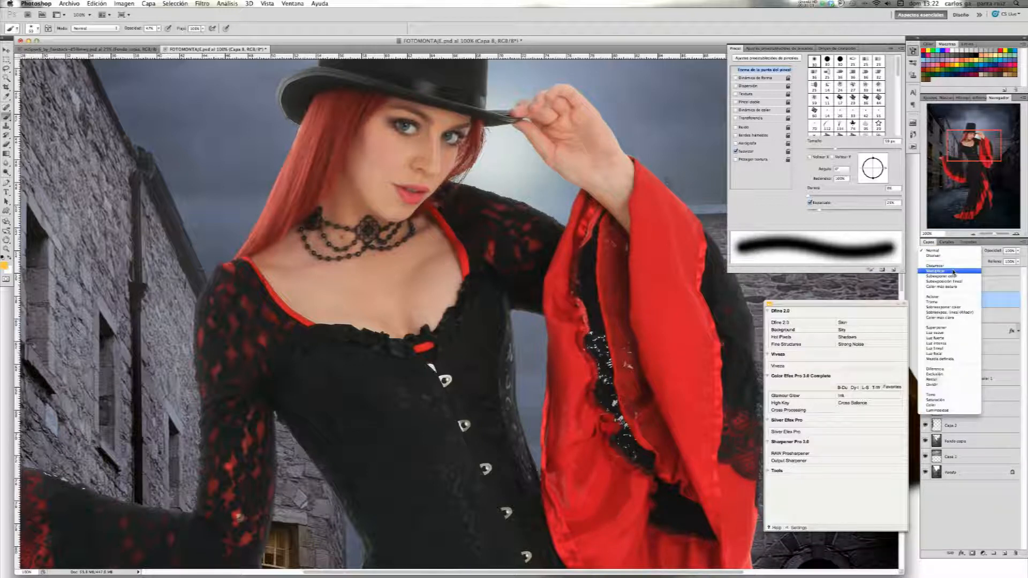
left_click(954, 272)
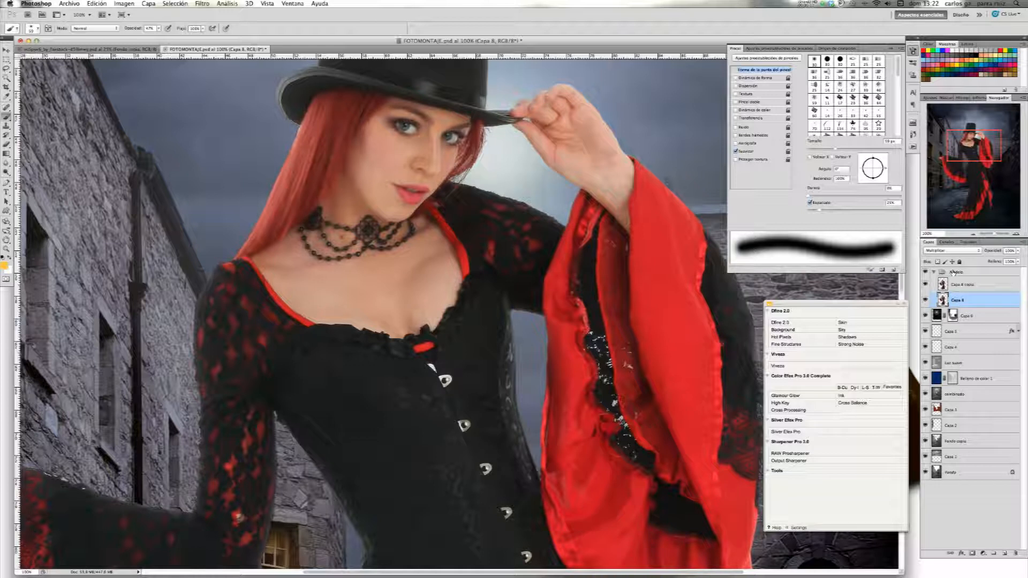
Add a layer mask to Capa 8 copia and prepare a smaller black brush for painting on it
left_click(963, 285)
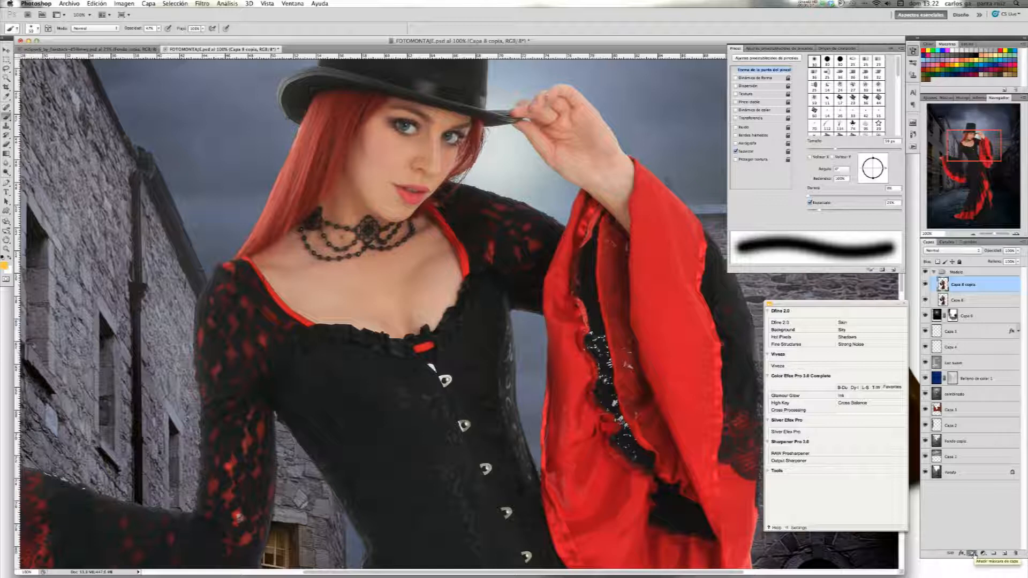
left_click(973, 554)
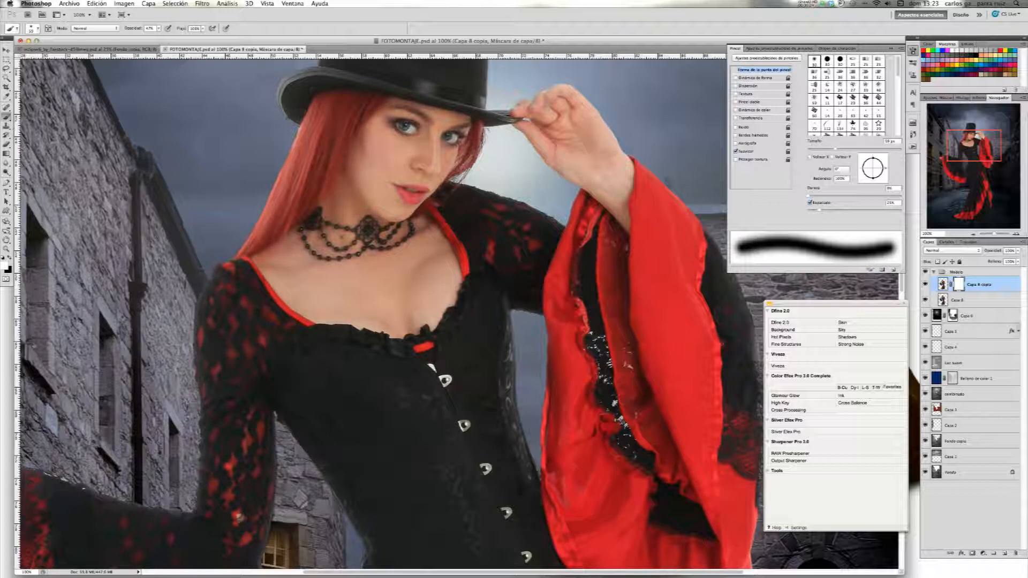
left_click(10, 256)
left_click(599, 341)
left_click_drag(829, 149, 821, 150)
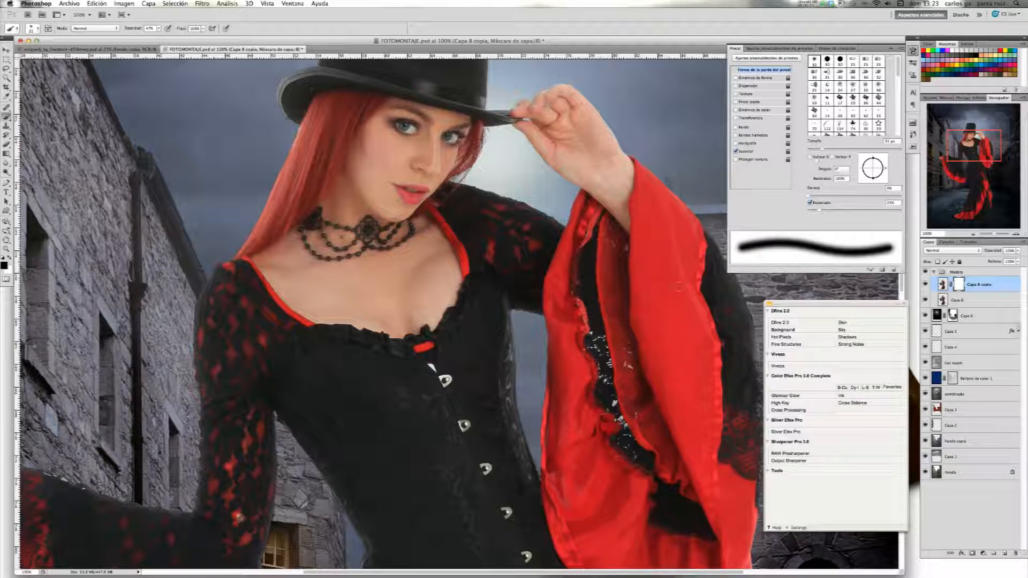
Paint black on the Capa 8 copia mask over the white specks inside the raised sleeve, comparing with the layer hidden
mouse_move(597, 338)
left_mouse_down()
mouse_move(598, 352)
mouse_move(598, 342)
left_mouse_up()
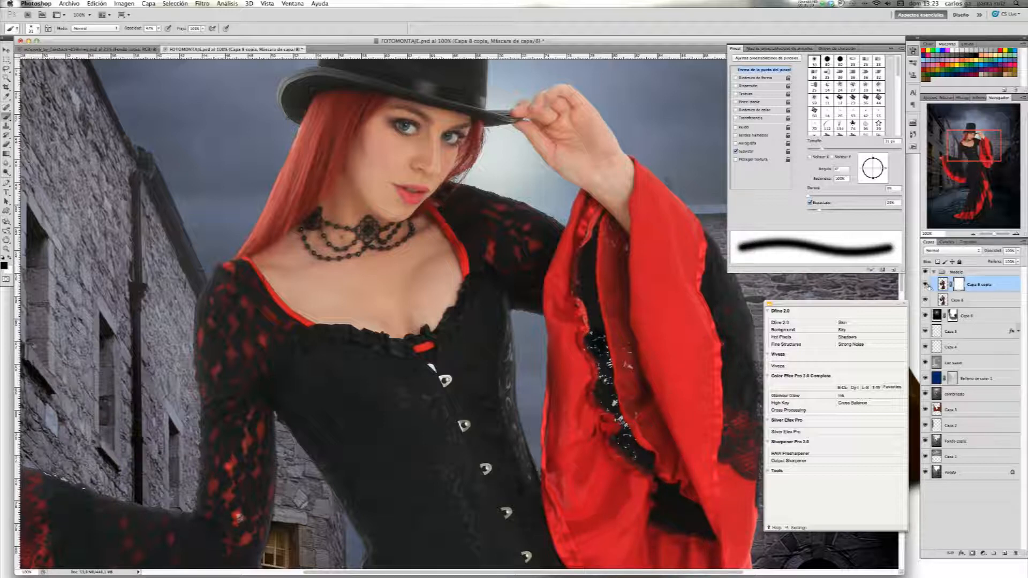
left_click(927, 285)
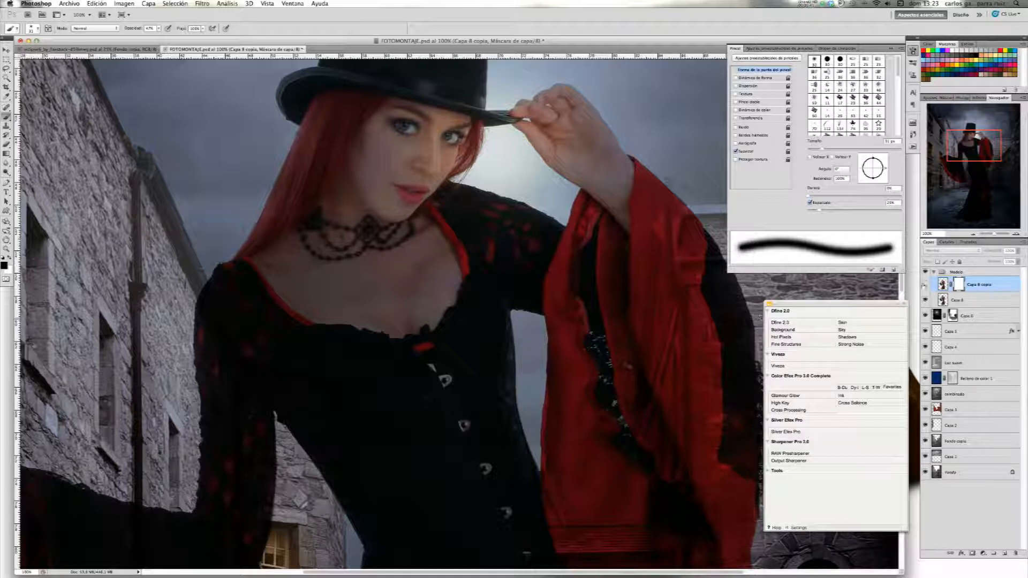
left_click(925, 285)
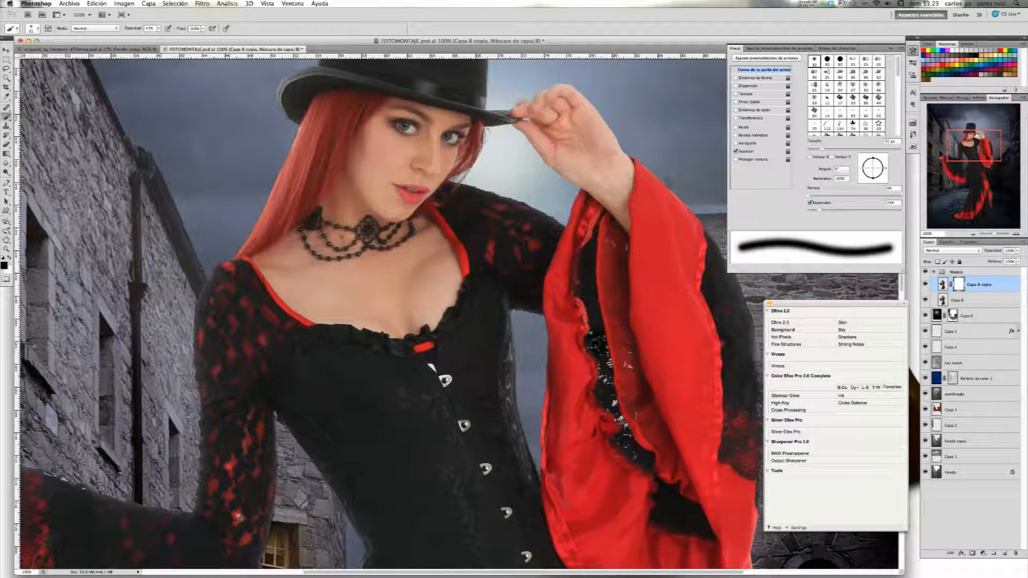
mouse_move(600, 382)
left_mouse_down()
mouse_move(637, 441)
mouse_move(628, 443)
mouse_move(613, 401)
left_mouse_up()
left_click_drag(595, 339, 598, 370)
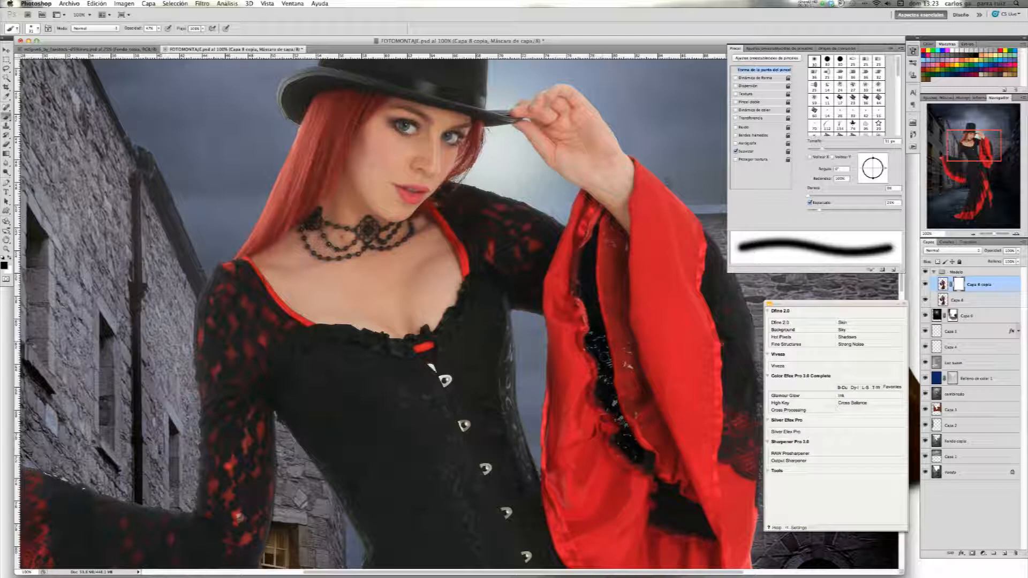
left_click_drag(628, 440, 639, 455)
Try to darken the white specks along the wide left sleeve's edge by painting on the mask at different brush opacities
left_click_drag(974, 146, 966, 164)
left_click(159, 28)
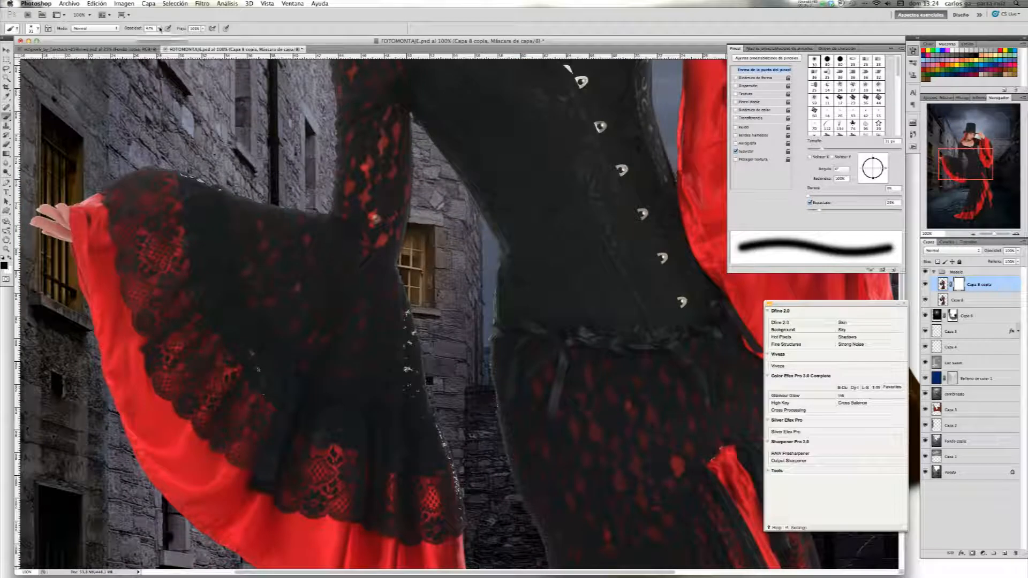
left_click_drag(161, 37, 203, 37)
left_click(408, 369)
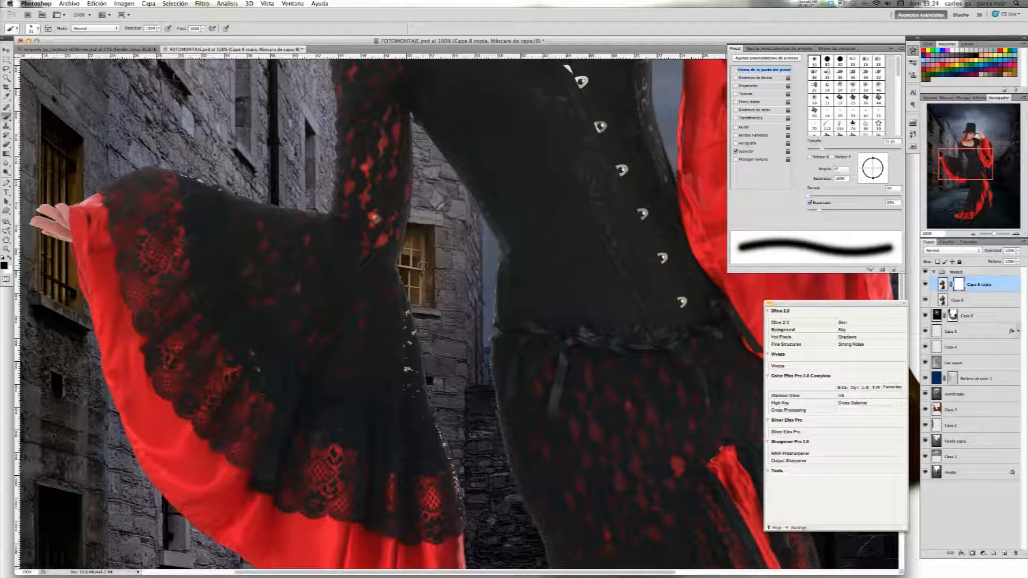
left_click(160, 29)
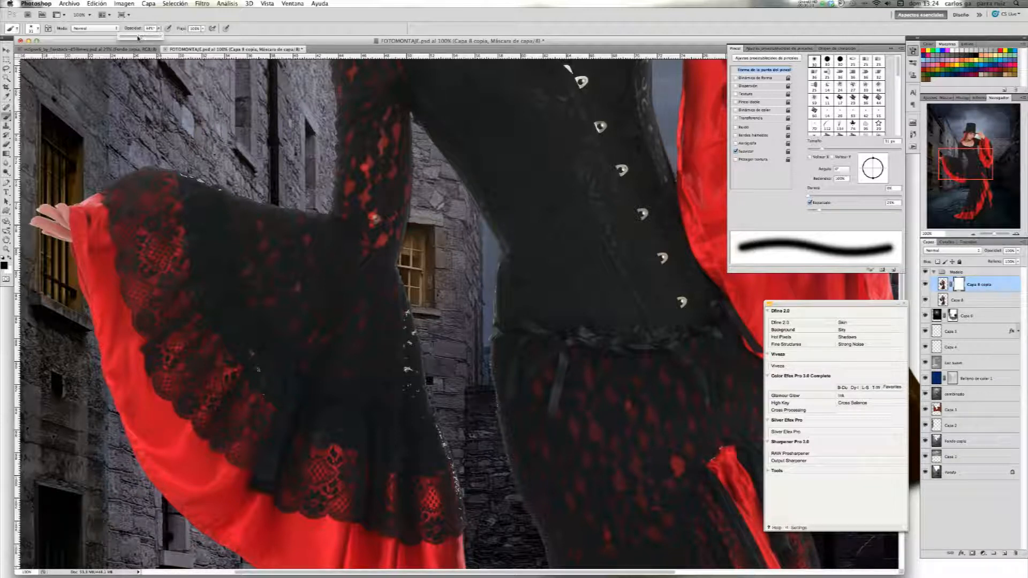
left_click(140, 38)
left_click(411, 367)
left_click_drag(410, 370, 398, 283)
mouse_move(419, 371)
left_mouse_down()
mouse_move(460, 520)
mouse_move(393, 277)
mouse_move(396, 241)
mouse_move(400, 309)
left_mouse_up()
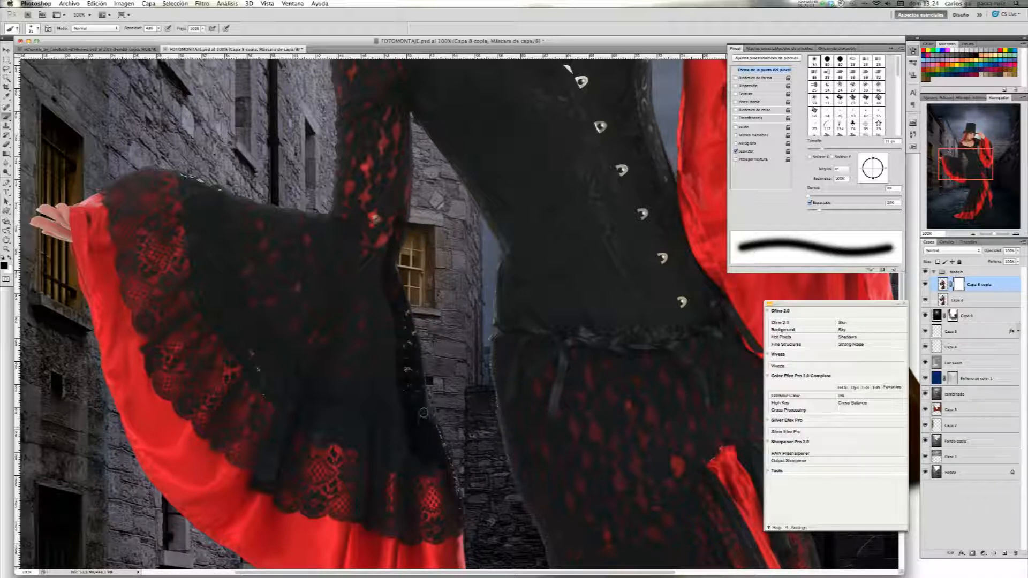
key("super+z")
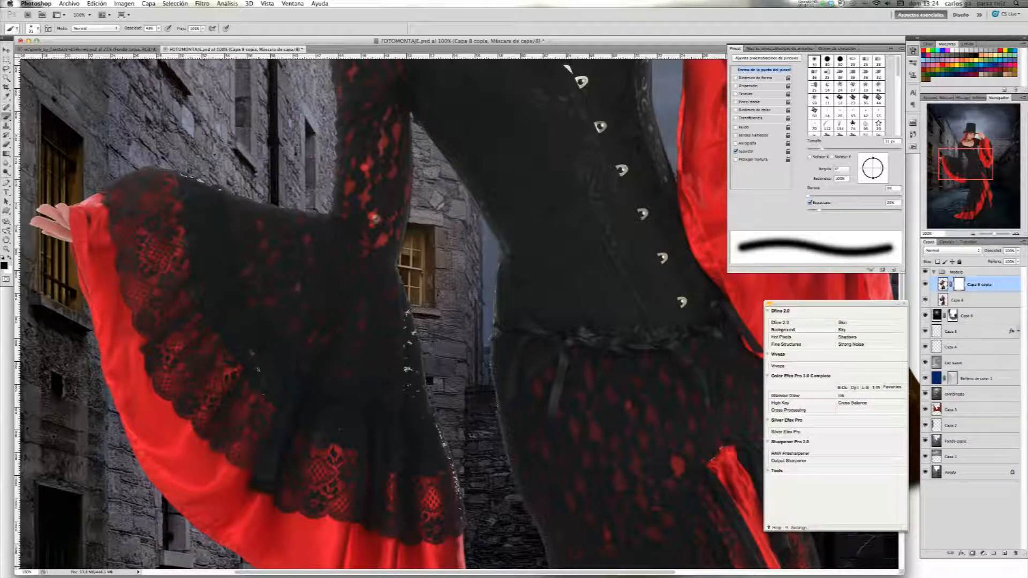
Target Capa 8 copia's image instead of its mask and spot-heal the white specks beside the left sleeve's lace trim
left_click(943, 284)
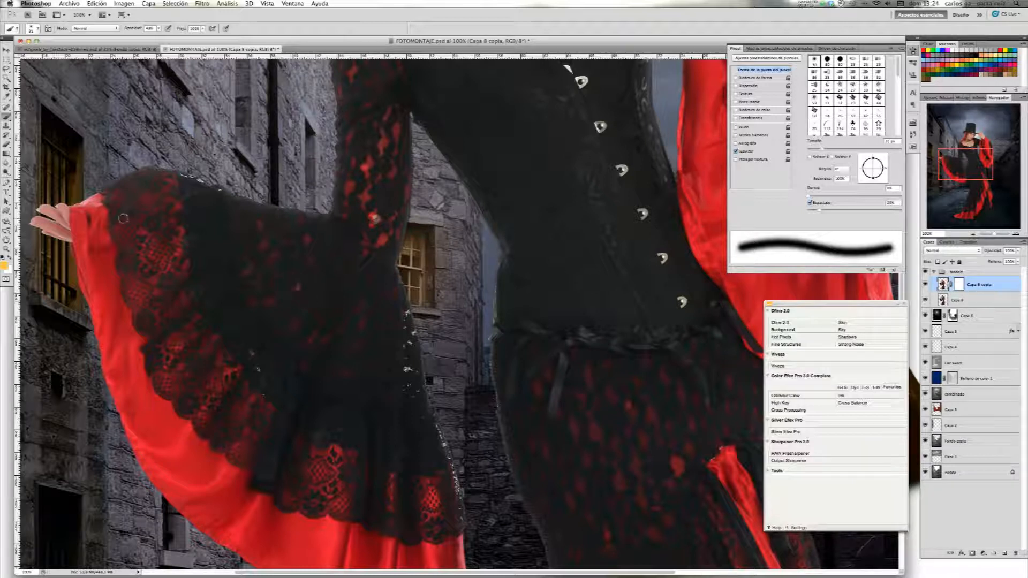
left_click_drag(7, 107, 46, 108)
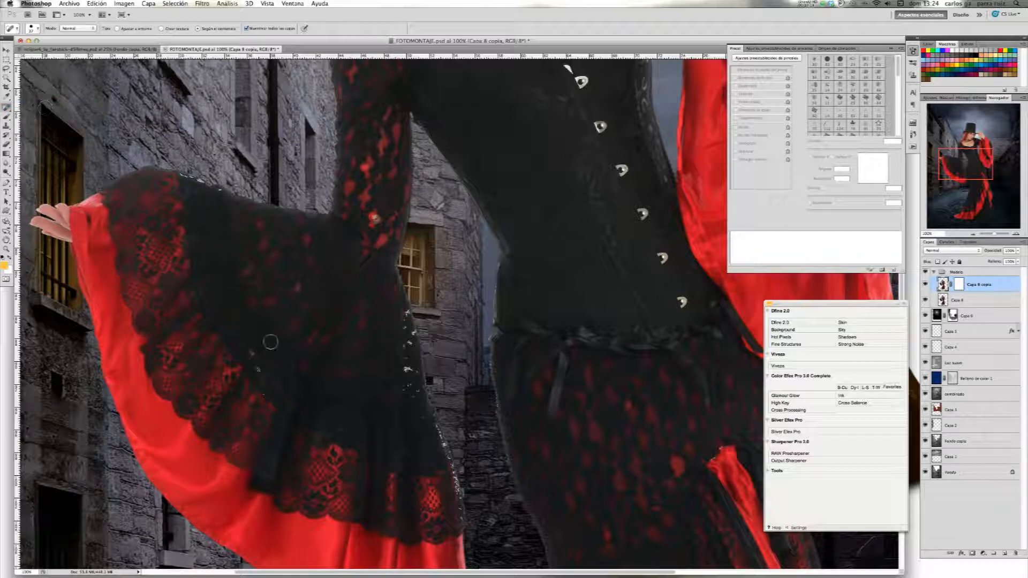
left_click_drag(253, 353, 250, 356)
left_click(258, 368)
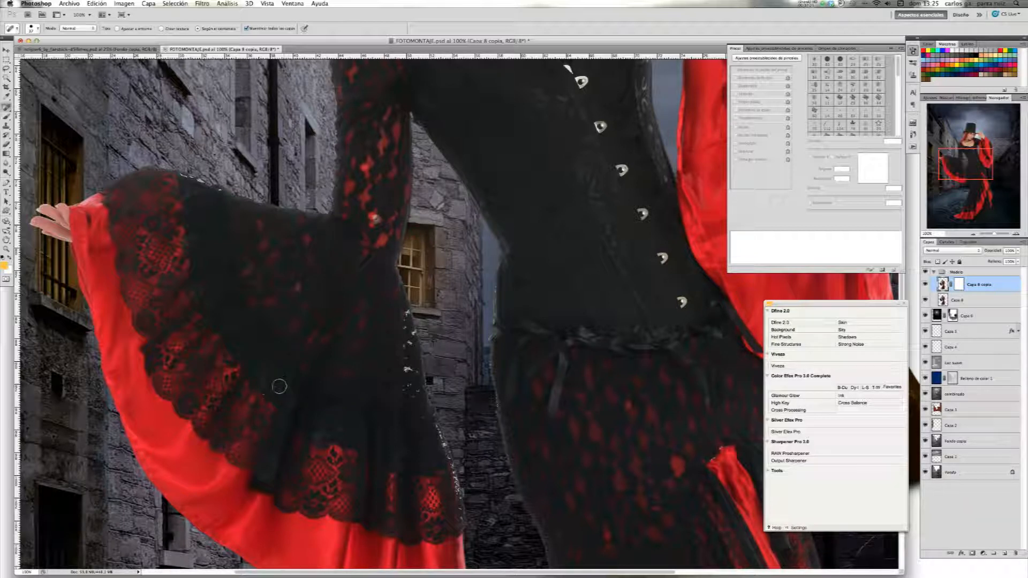
left_click(267, 393)
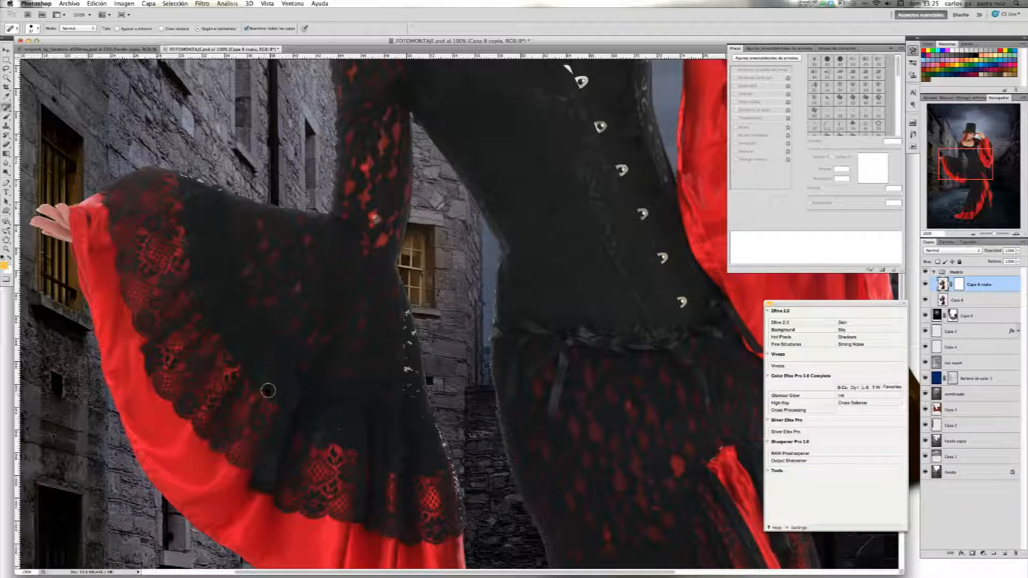
Spot-heal the white specks above the left sleeve's lower lace and along its edge beside the stone wall
left_click(341, 429)
left_click(319, 435)
left_click(334, 427)
left_click(409, 368)
mouse_move(407, 343)
left_mouse_down()
mouse_move(416, 323)
mouse_move(405, 391)
mouse_move(413, 388)
mouse_move(444, 444)
mouse_move(457, 491)
left_mouse_up()
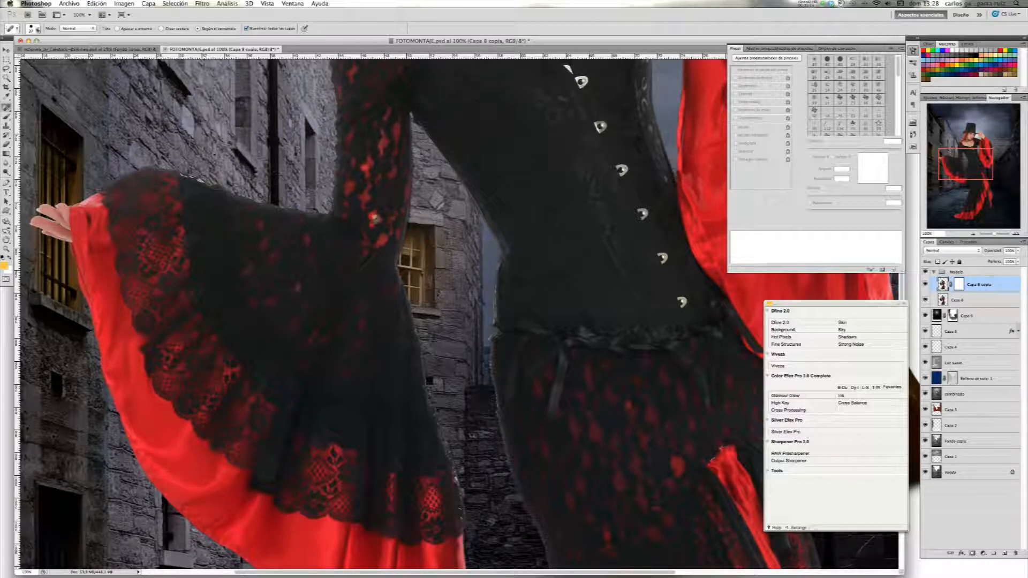
Reduce the healing brush size and remove the white specks along the upper edge of the left sleeve near the wrist
left_click(35, 30)
left_click_drag(24, 50, 16, 49)
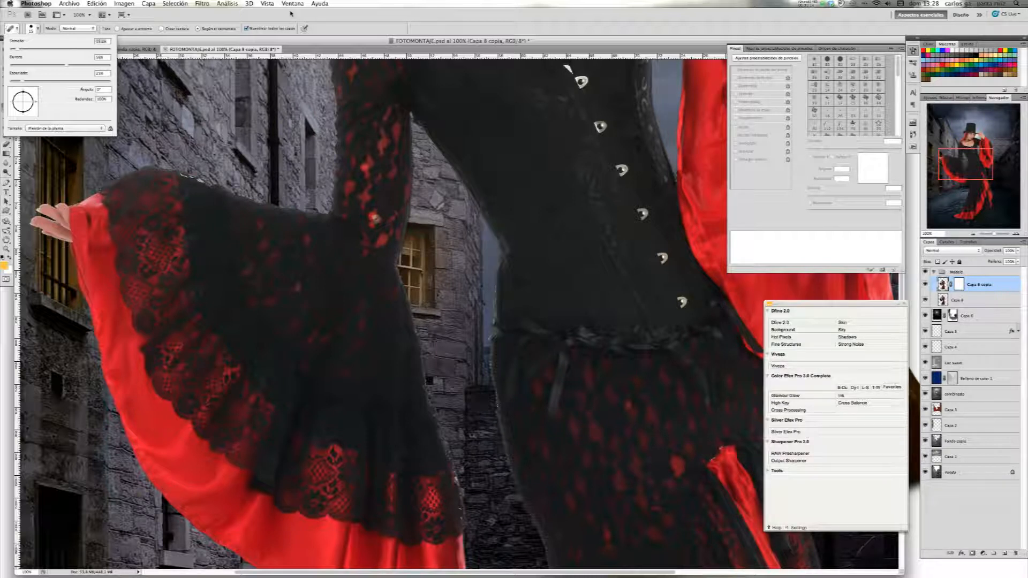
left_click(1015, 234)
left_click(1017, 234)
left_click(1015, 234)
left_click_drag(978, 167, 950, 154)
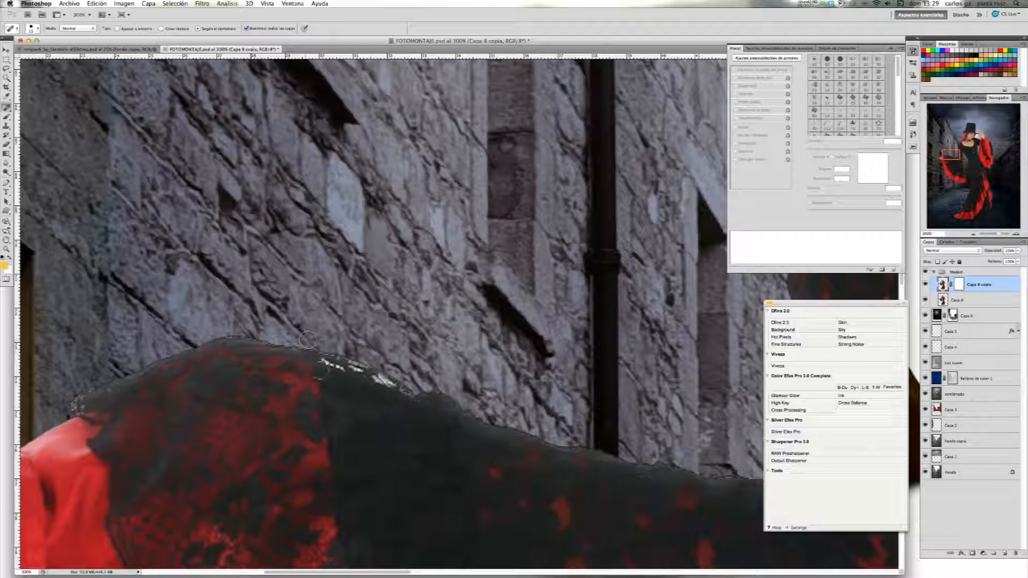
left_click_drag(325, 365, 406, 392)
left_click(380, 380)
left_click_drag(353, 364, 361, 370)
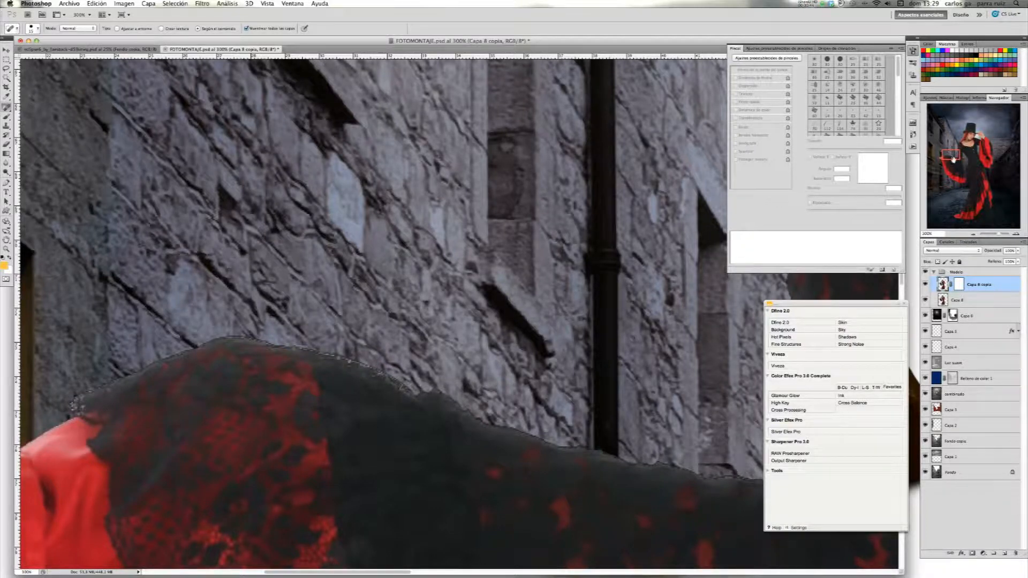
Try to merge Capa 8 copia and Capa 8 into a single layer
left_click_drag(955, 160, 966, 167)
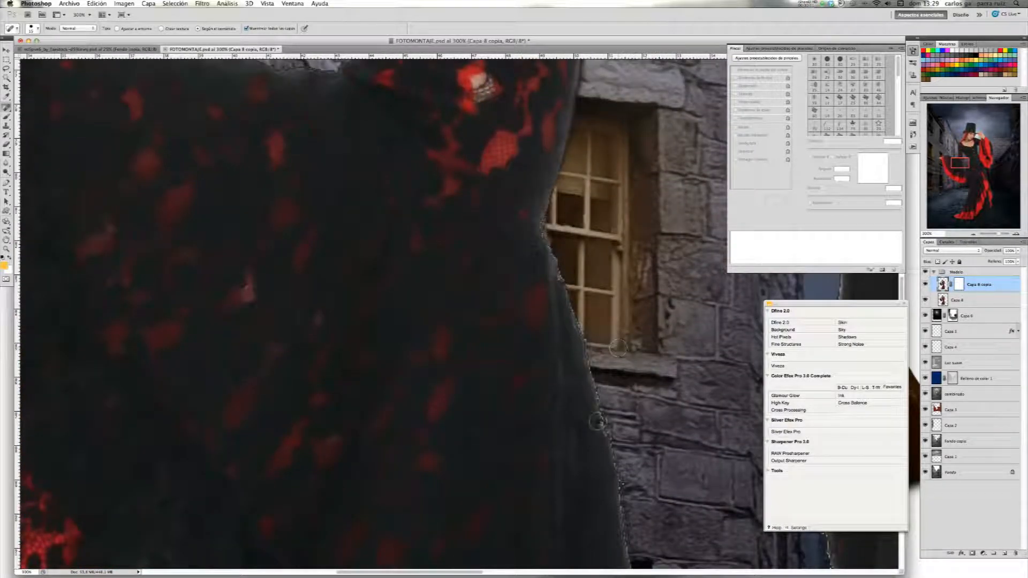
key("ctrl+0")
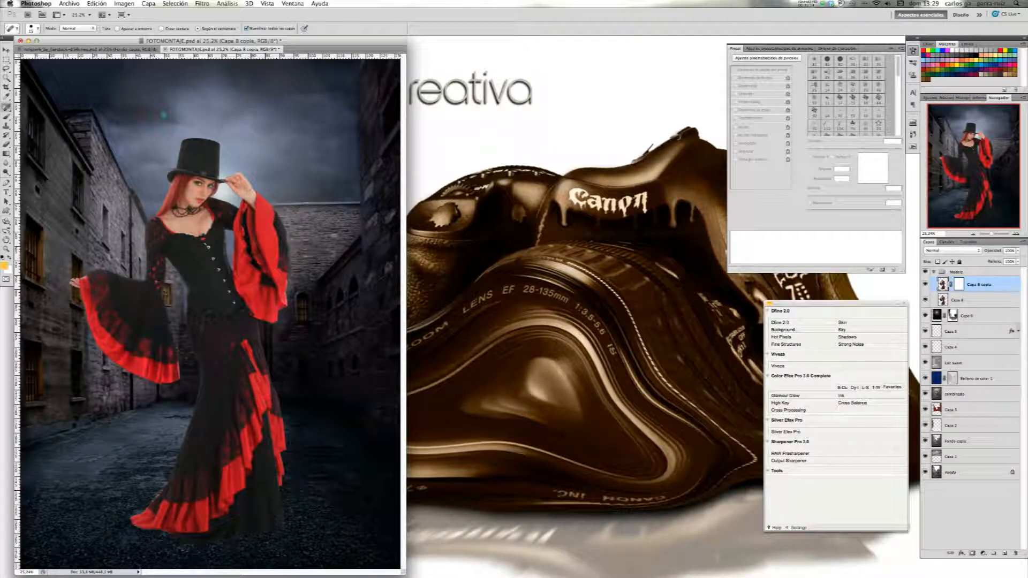
left_click_drag(327, 41, 419, 40)
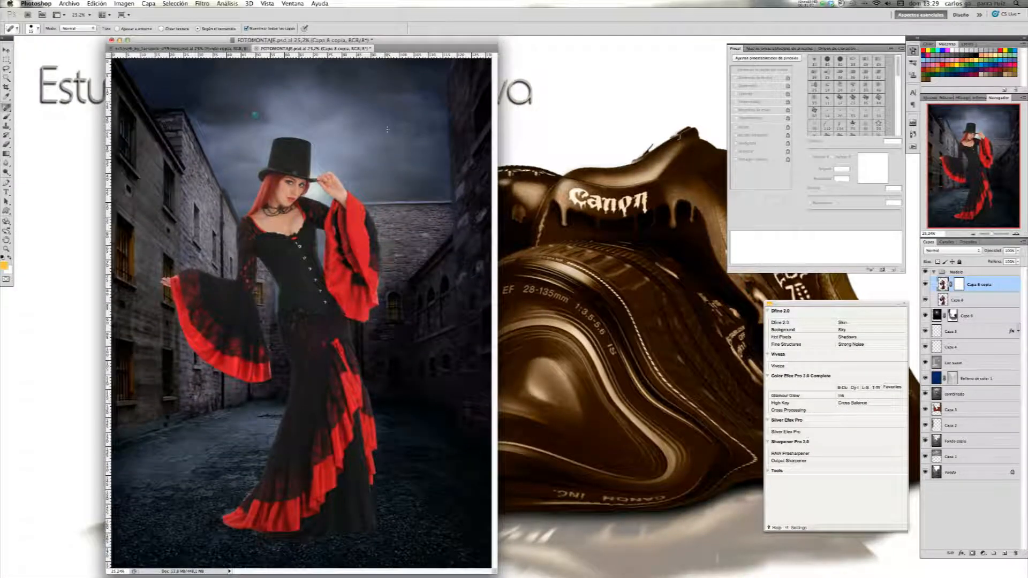
left_click(979, 303, "shift")
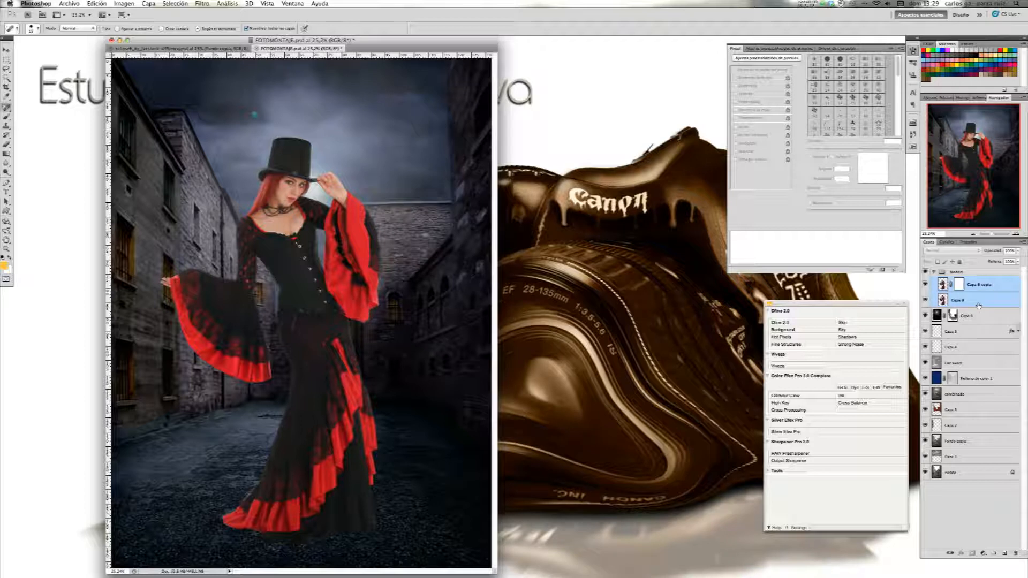
right_click(974, 303)
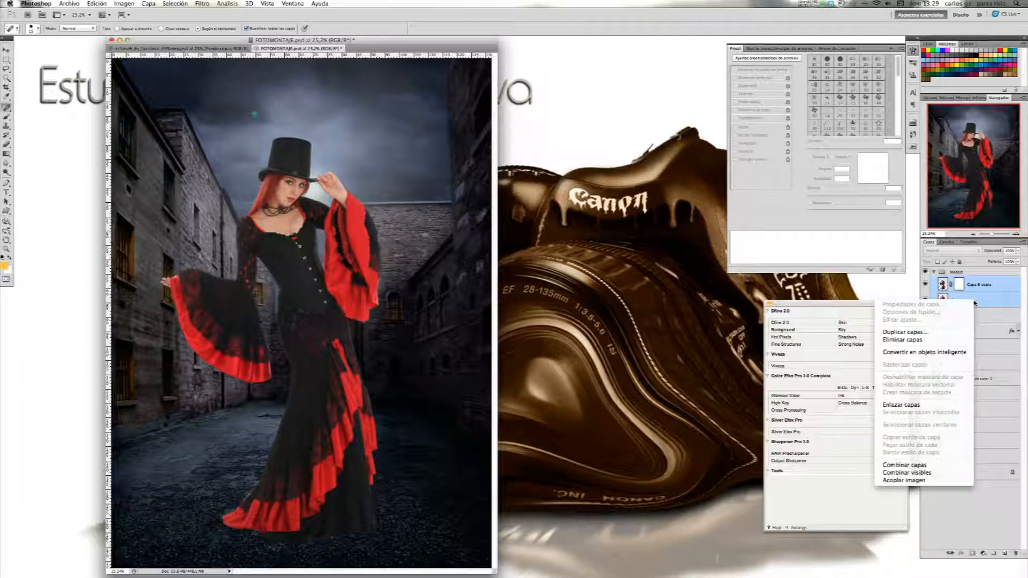
left_click(922, 465)
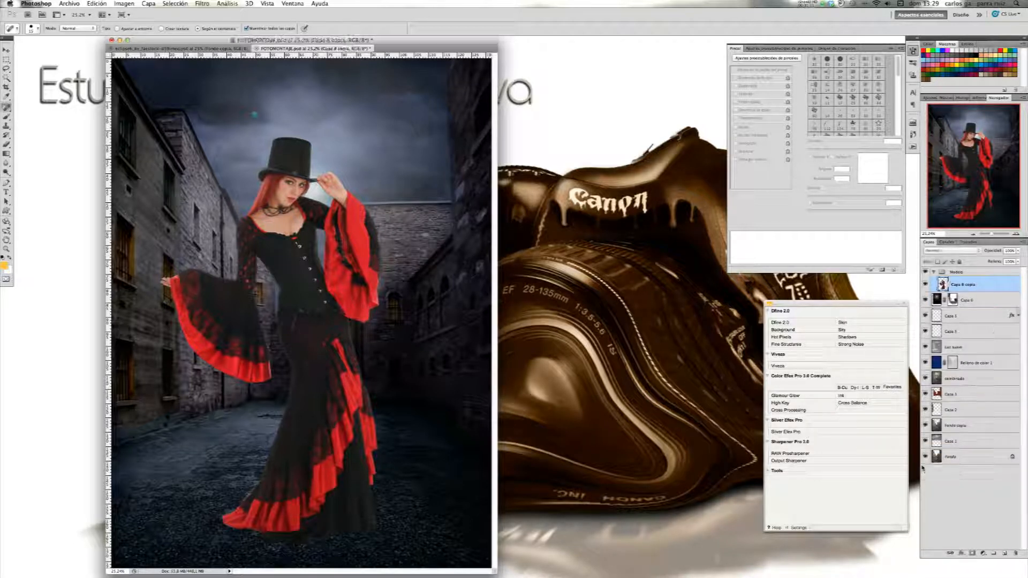
key("super+z")
Stamp Capa 8 copia and Capa 8 into a new layer above them, hiding every other layer only during the merge
left_click(970, 303)
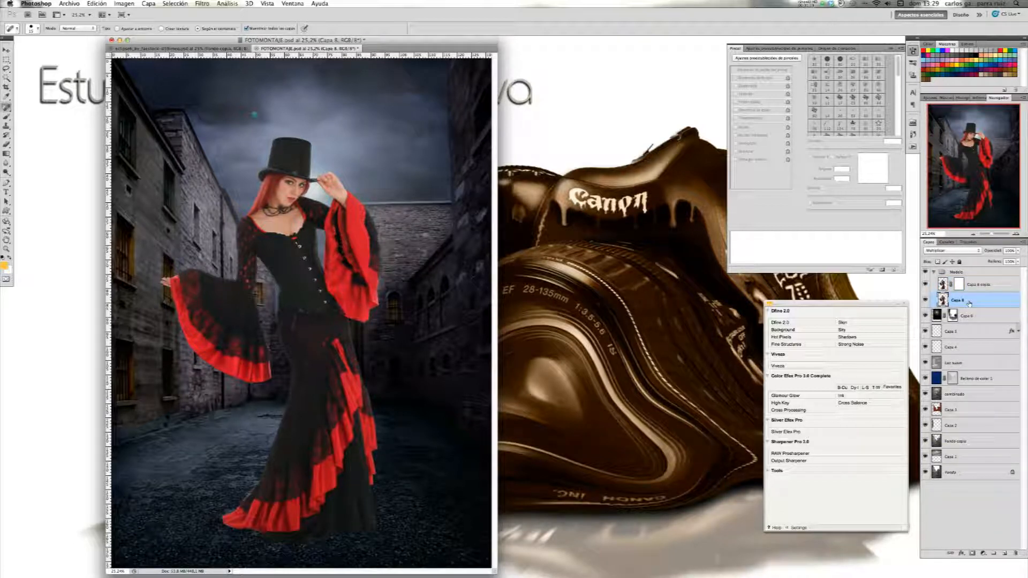
left_click(979, 285)
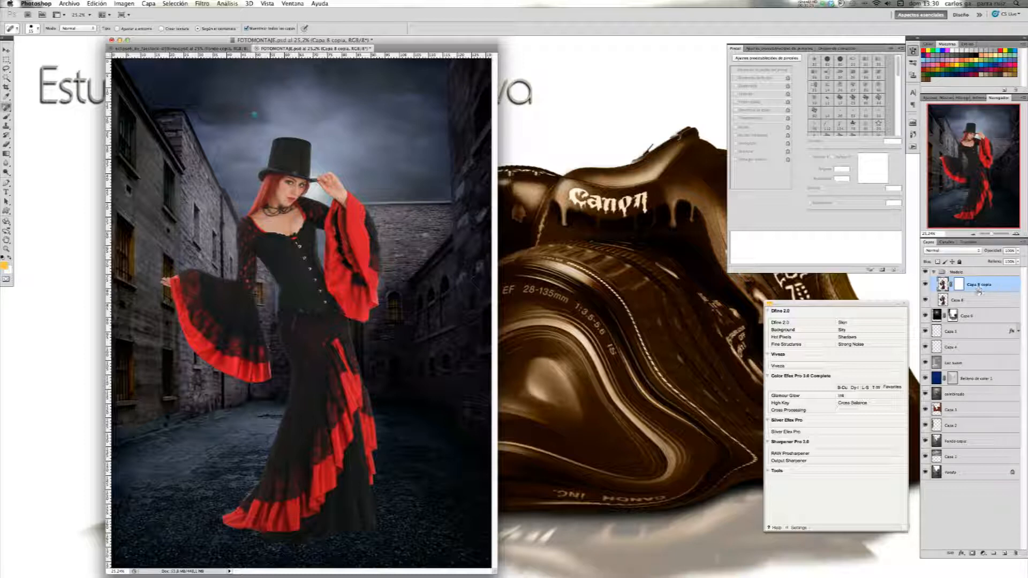
left_click_drag(924, 318, 925, 472)
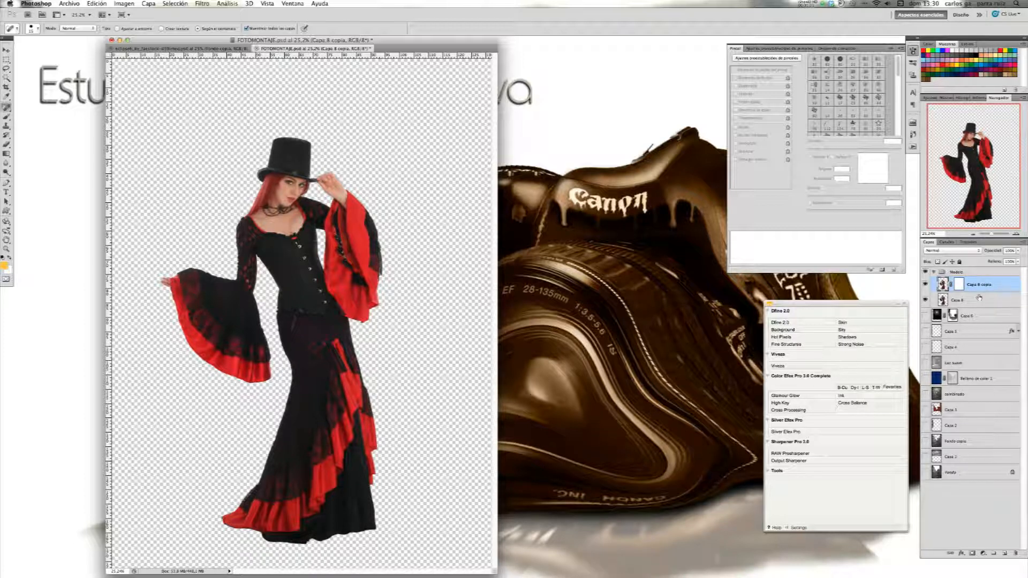
key("super+alt+shift+e")
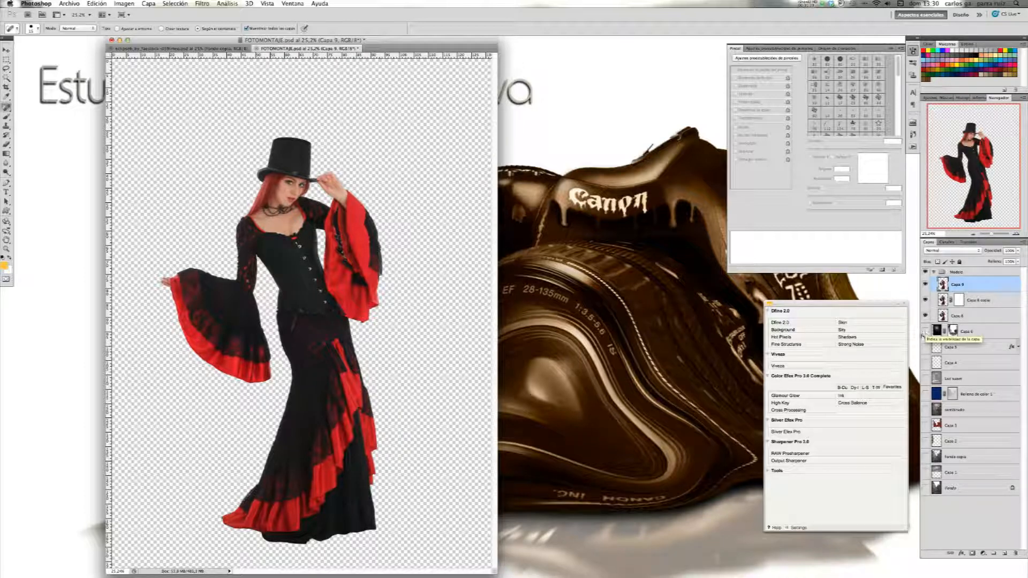
left_click_drag(924, 335, 926, 489)
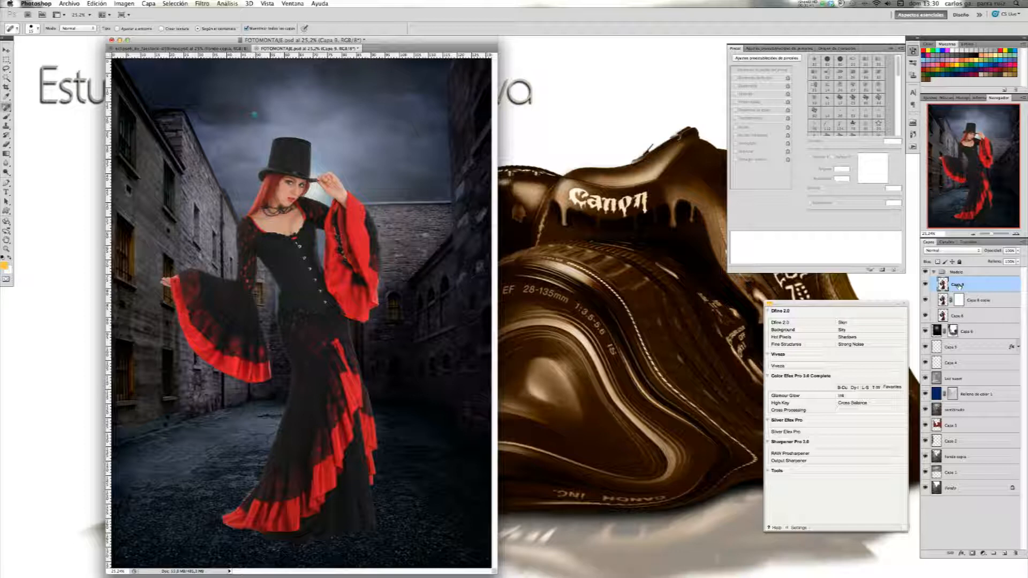
Apply a Gaussian blur of about 4 pixels to Capa 9 and conceal the result with a black layer mask
left_click(201, 3)
mouse_move(246, 97)
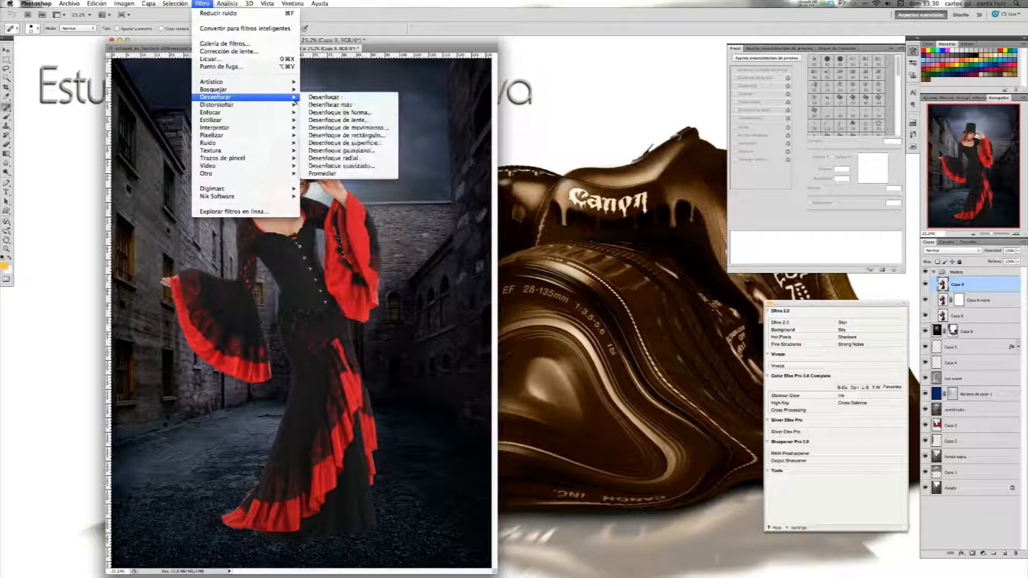
left_click(341, 151)
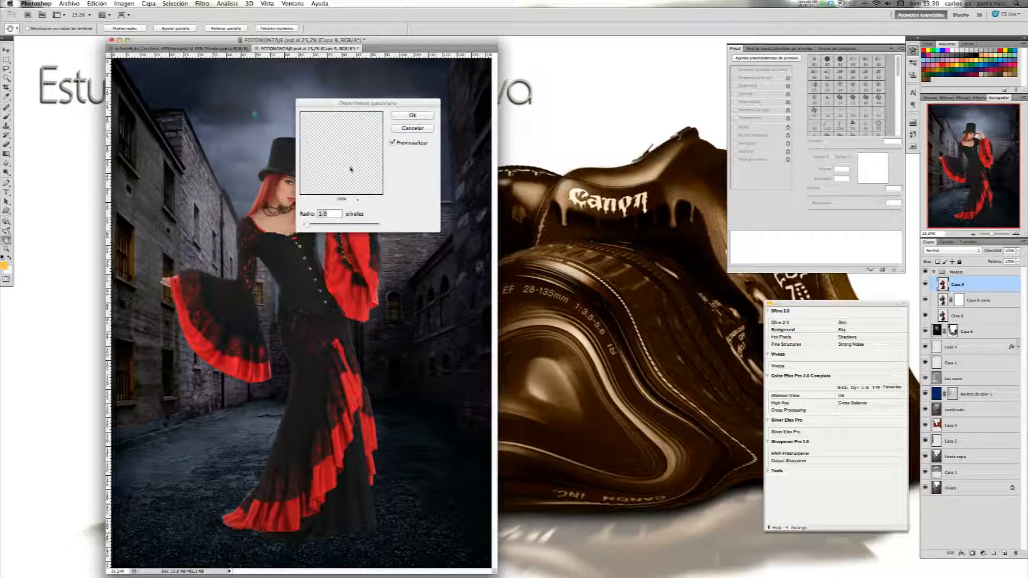
left_click_drag(305, 224, 322, 227)
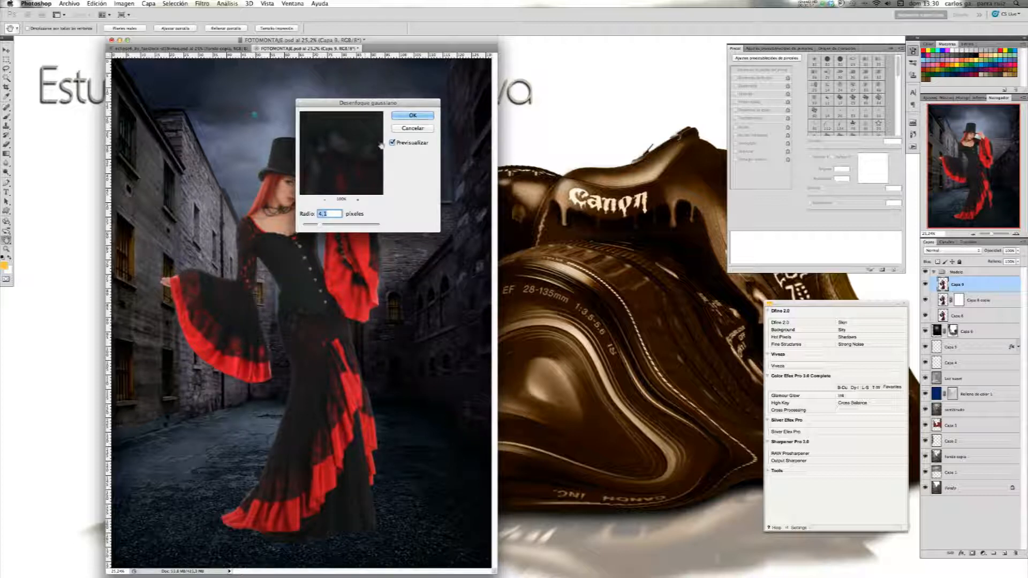
left_click(413, 115)
key("j")
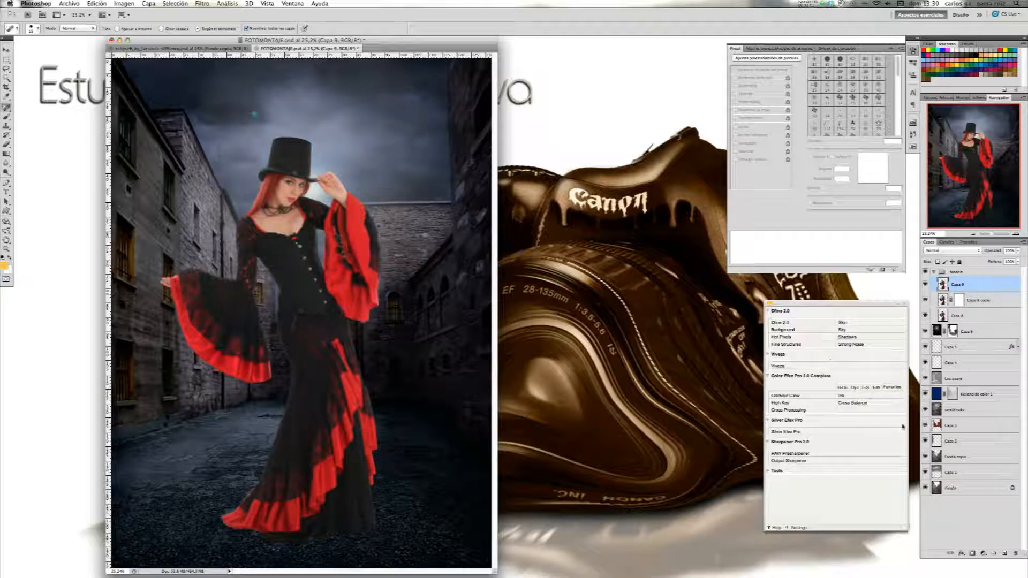
left_click(972, 554, "alt")
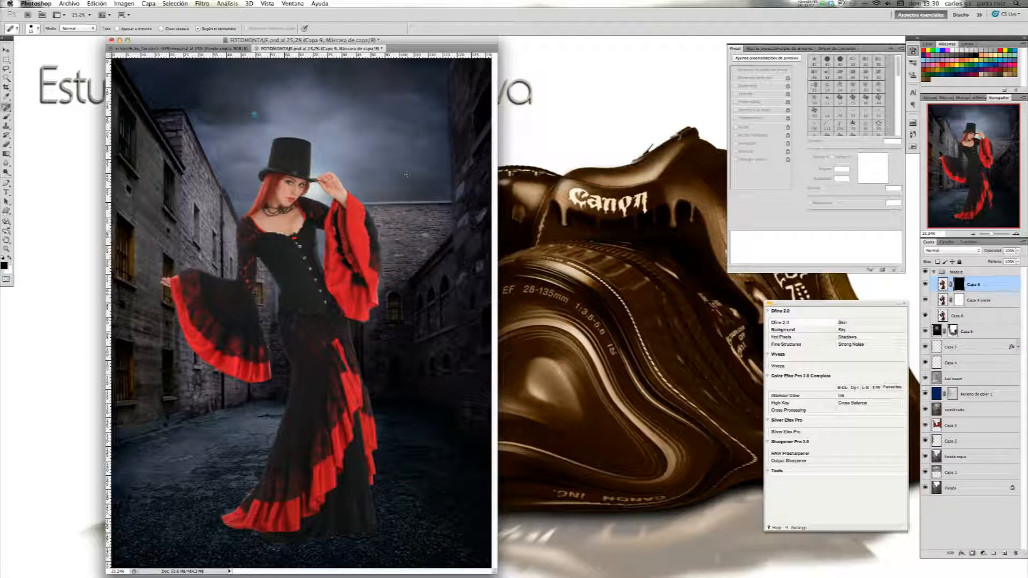
Paint white on Capa 9's mask with a slightly enlarged soft brush to reveal the blur on the model's face and skin
left_click(267, 4)
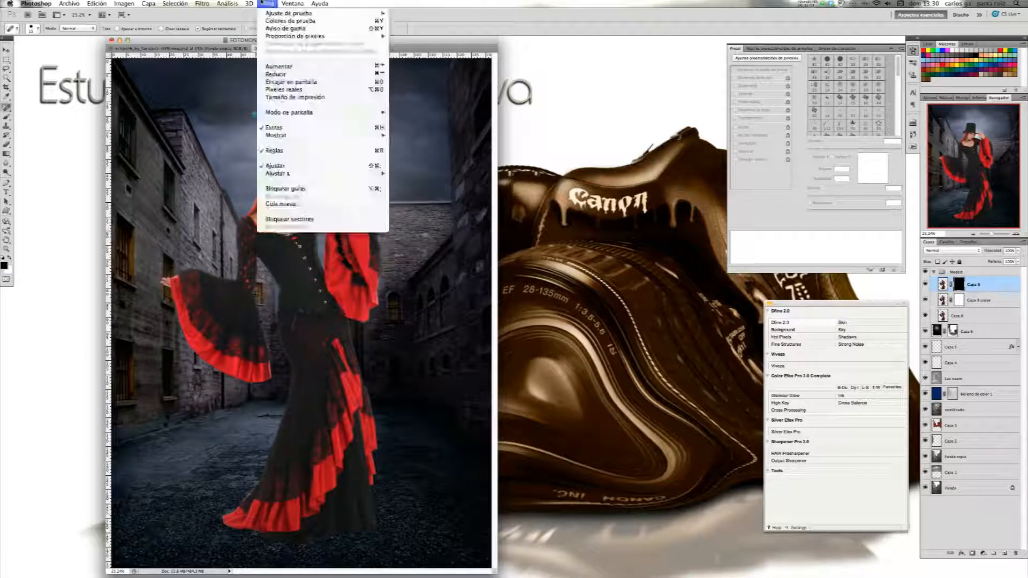
left_click(299, 90)
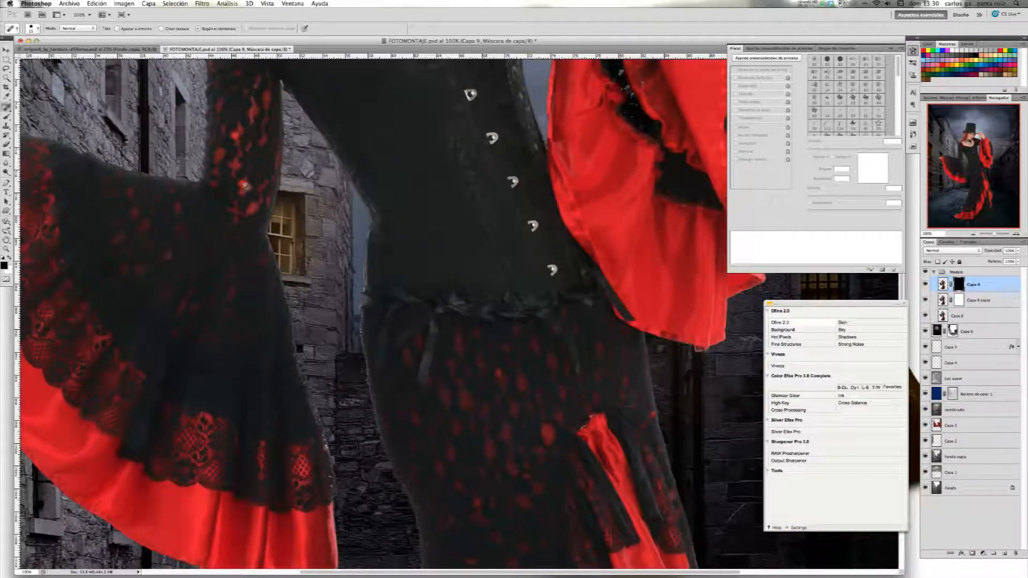
left_click_drag(970, 139, 973, 136)
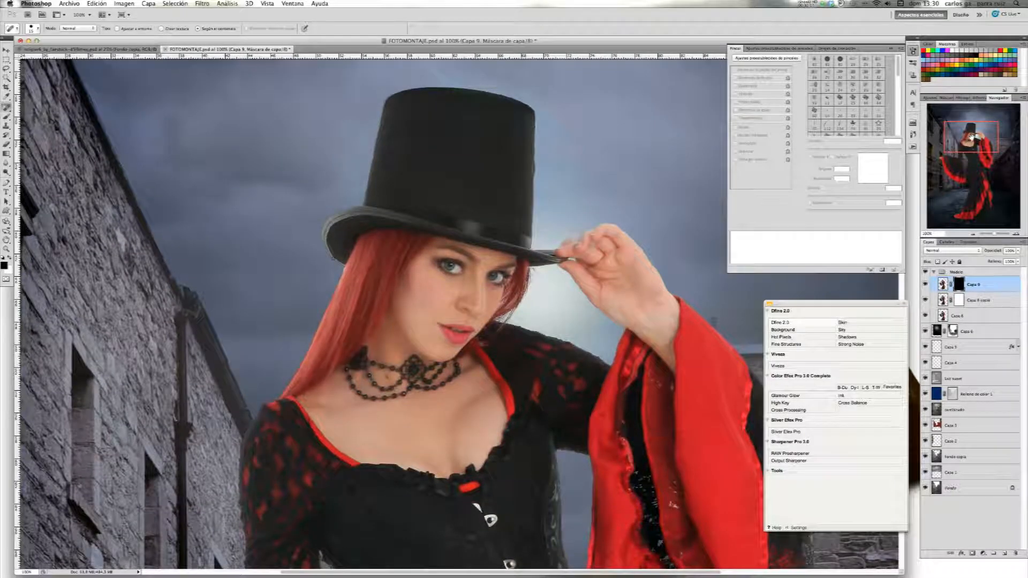
left_click(7, 116)
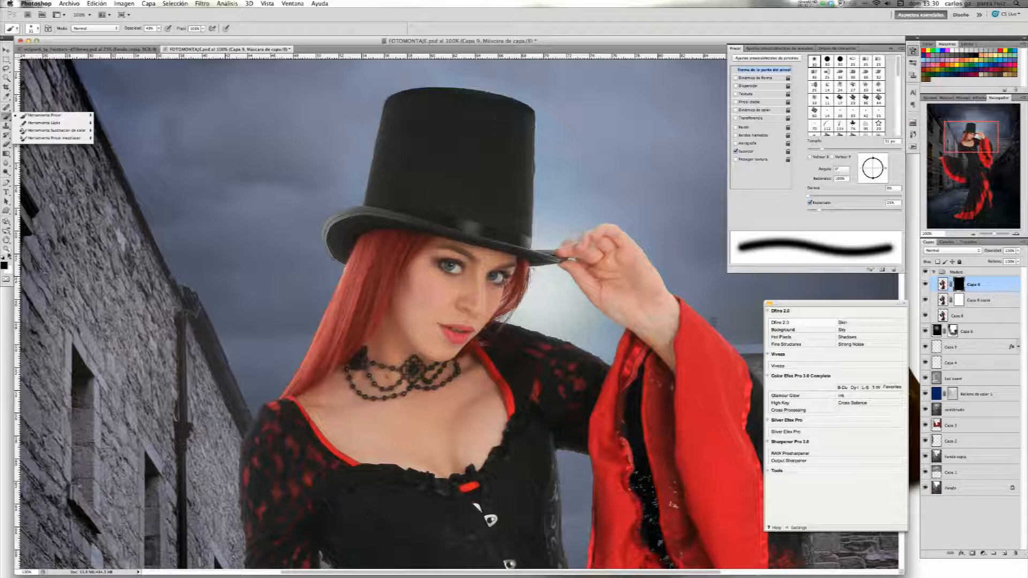
left_click(10, 257)
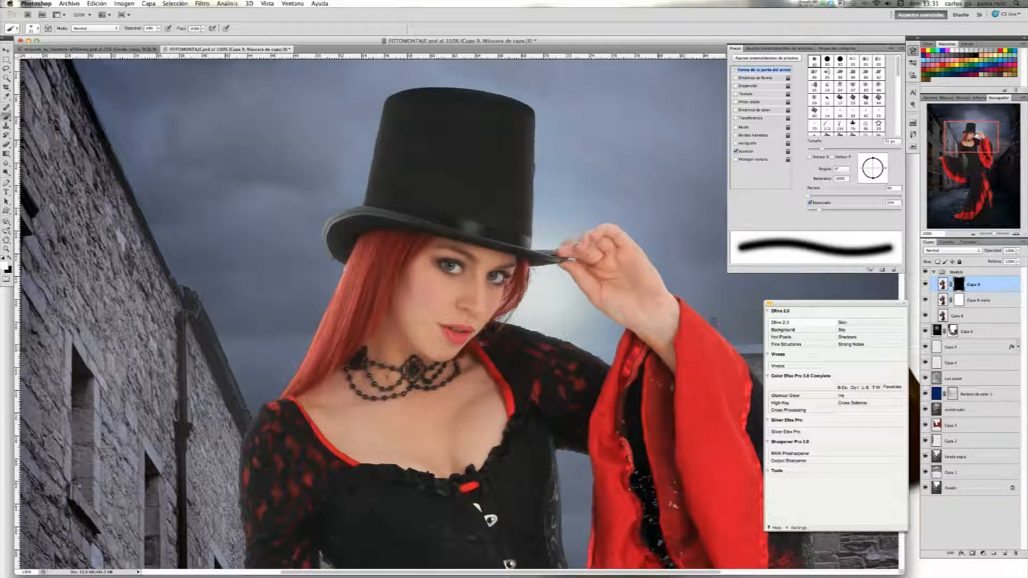
key("bracketright")
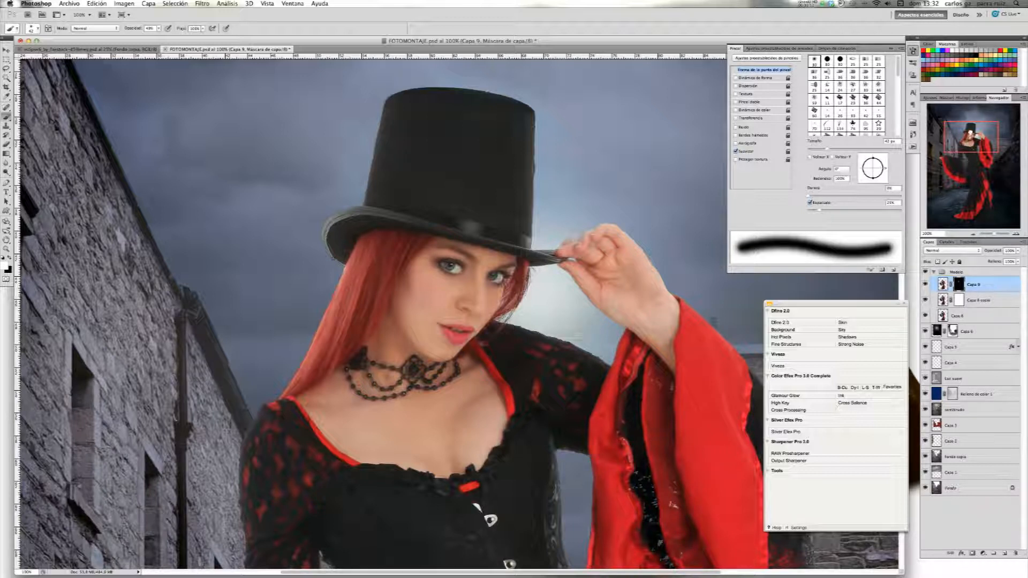
left_click_drag(971, 138, 970, 133)
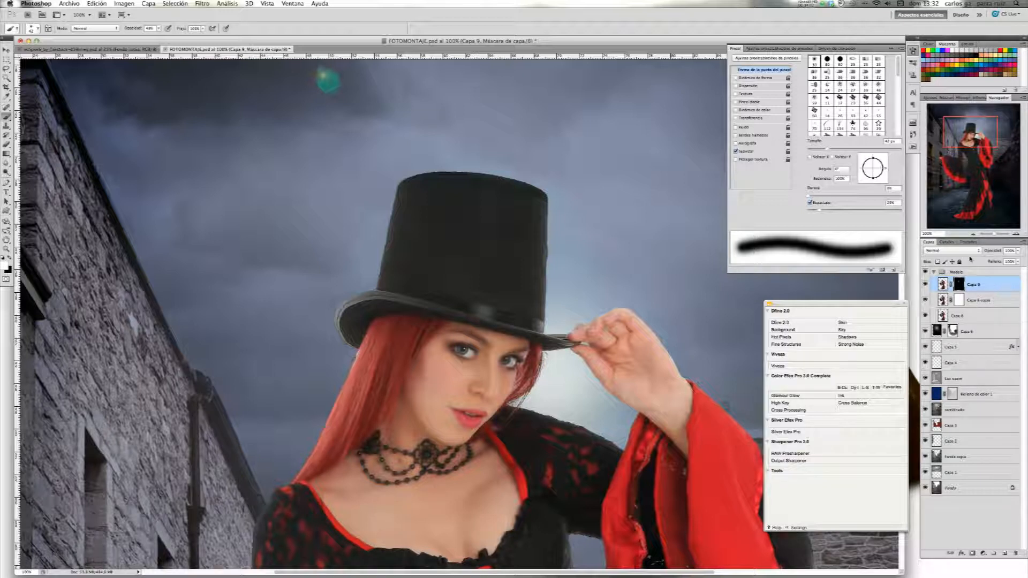
Compare the whole image with Capa 9 hidden and shown
key("super+0")
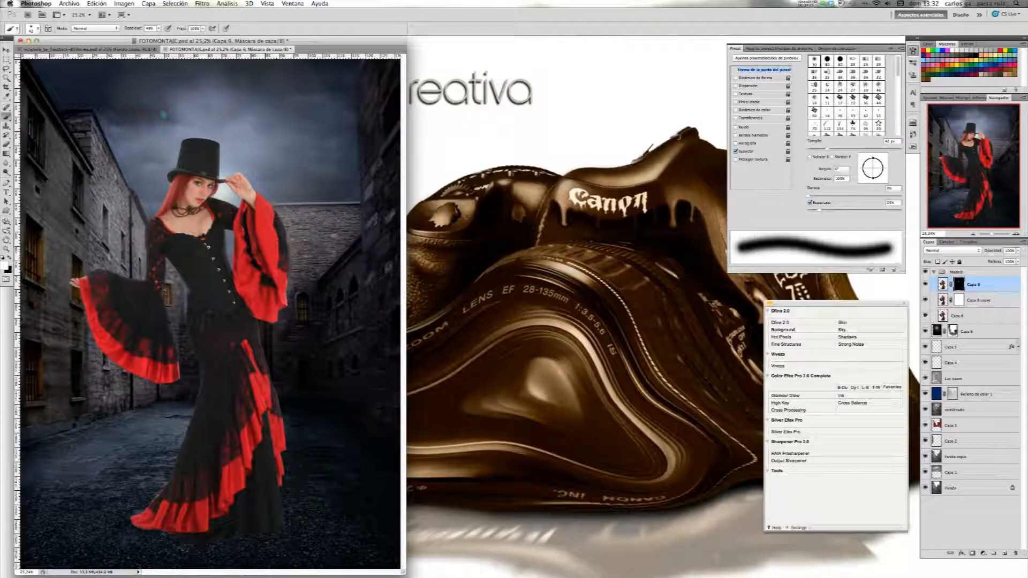
left_click(925, 284)
left_click(925, 284)
key("super+Tab")
Add a new layer directly beneath Capa 8 and name it "sombras"
left_click(973, 317)
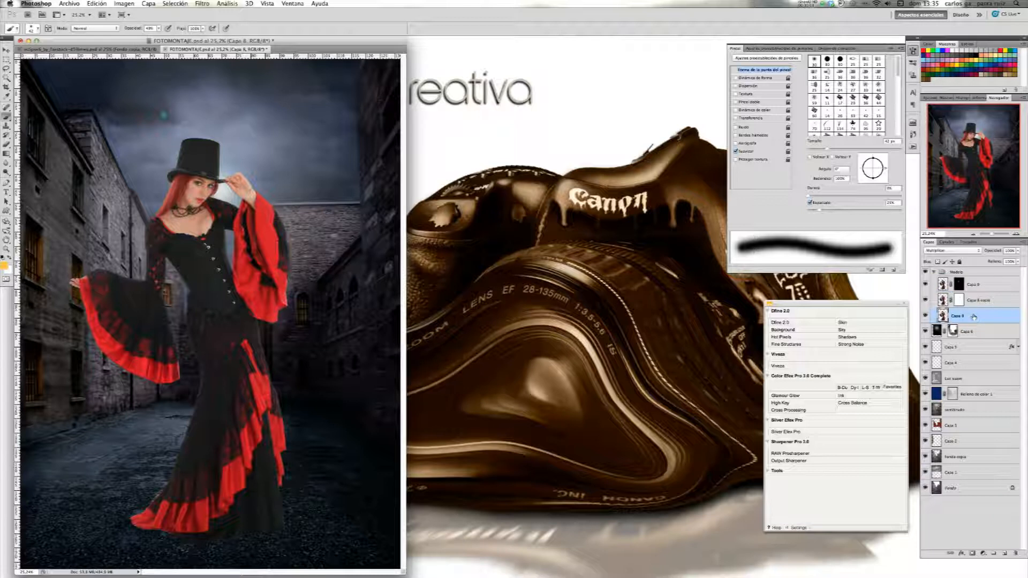
left_click(1004, 554)
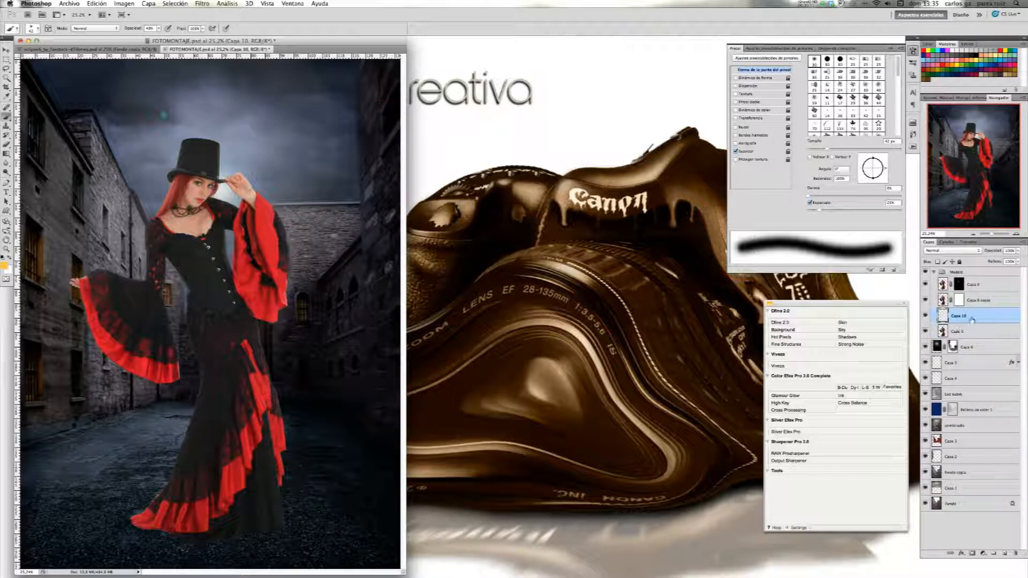
left_click_drag(972, 325, 972, 336)
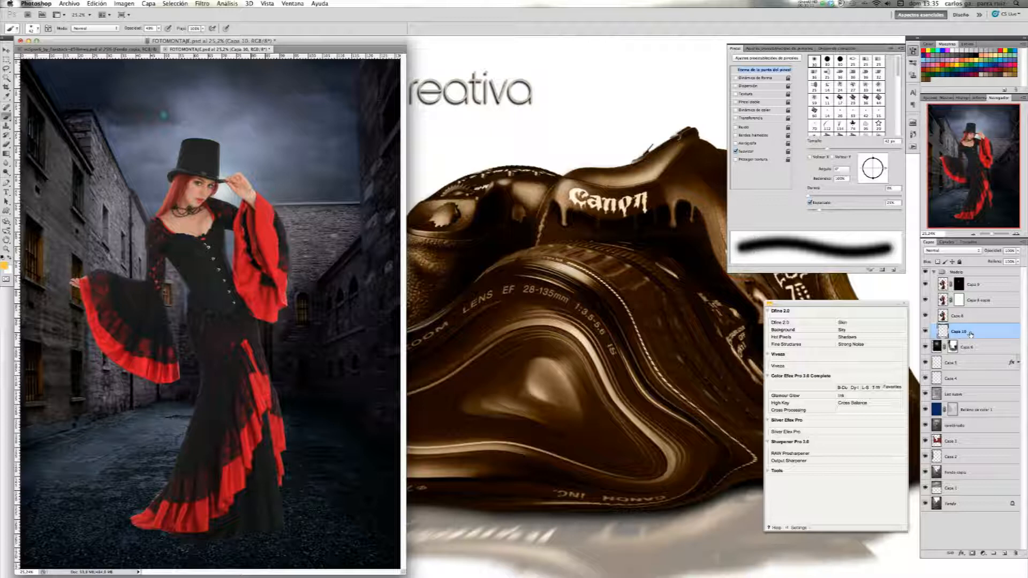
double_click(959, 331)
type("sombras")
key("Return")
Paint a black contact shadow along the dress hem on the sombras layer with a 70 px brush at 100% opacity, and compare it hidden and shown
left_click(268, 3)
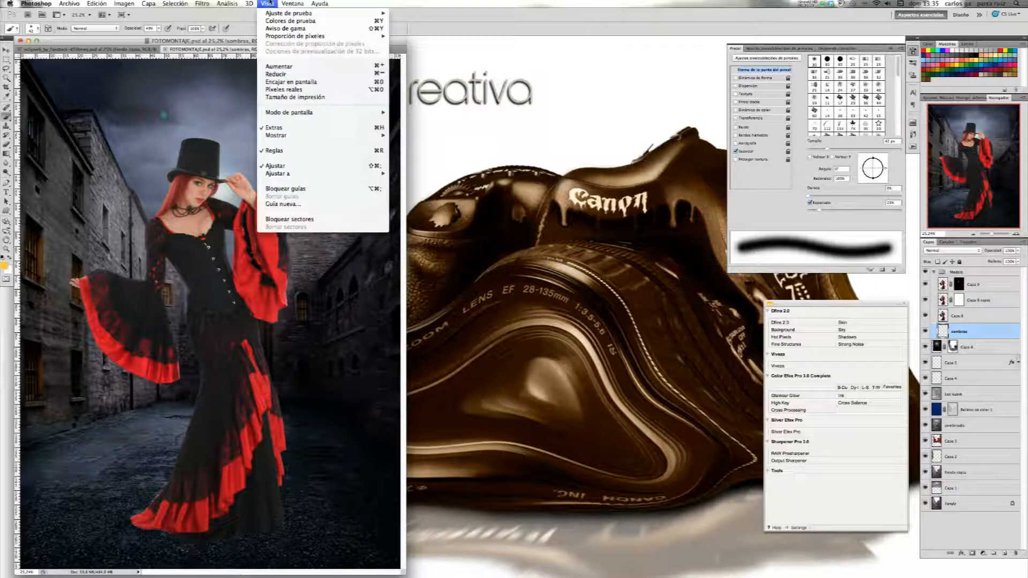
left_click(292, 90)
left_click_drag(986, 170, 993, 216)
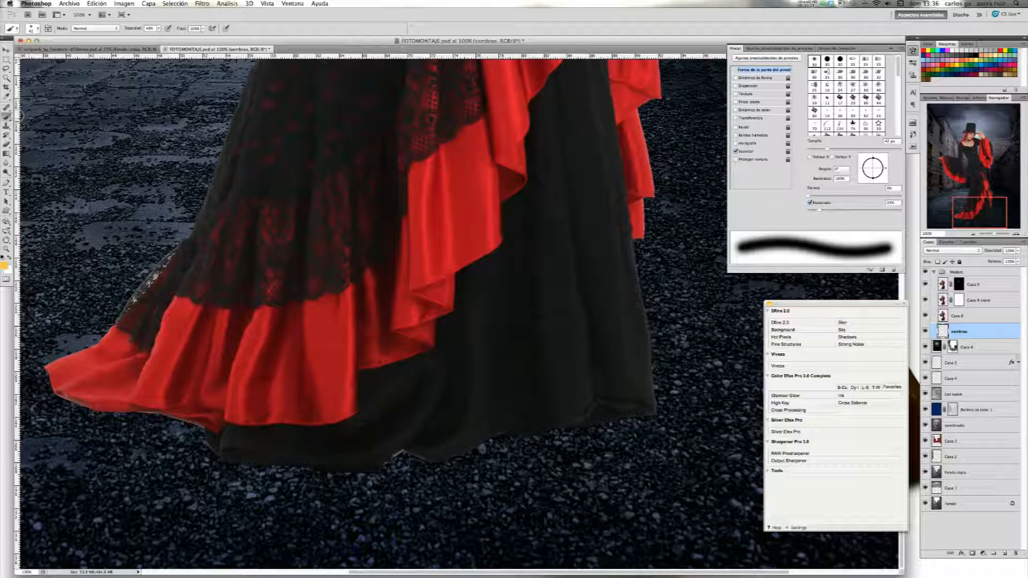
left_click(10, 259)
left_click(160, 29)
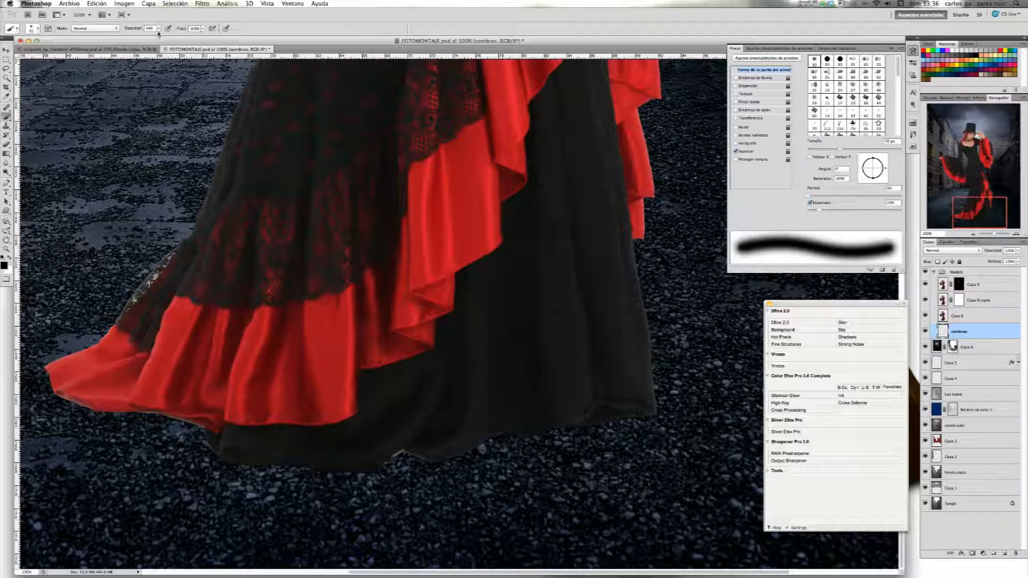
left_click(161, 28)
left_click_drag(161, 37, 245, 80)
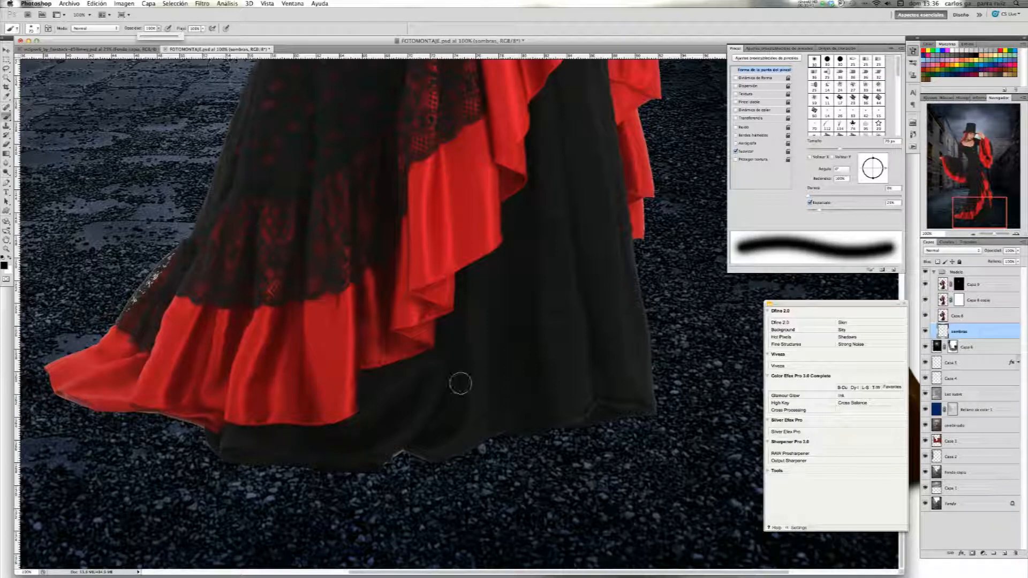
left_click(643, 414)
mouse_move(644, 415)
left_mouse_down()
mouse_move(558, 419)
mouse_move(370, 467)
left_mouse_up()
left_click_drag(221, 458, 365, 468)
left_click_drag(61, 394, 204, 431)
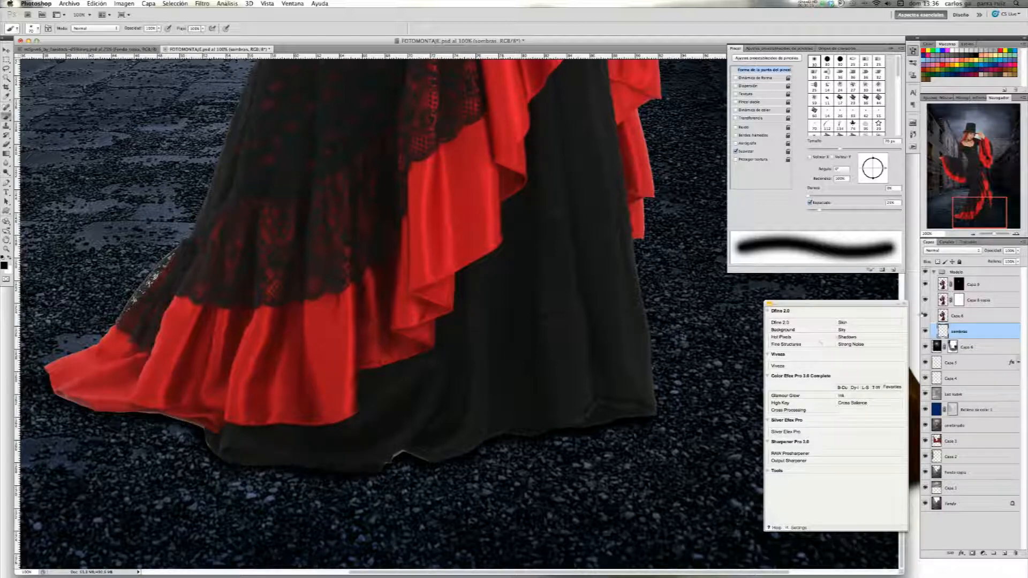
left_click(925, 332)
left_click(925, 332)
Add another layer beneath the sombras layer and name it "sombras 2"
left_click(1004, 553)
left_click_drag(977, 333, 974, 349)
double_click(959, 348)
type("sombras 2")
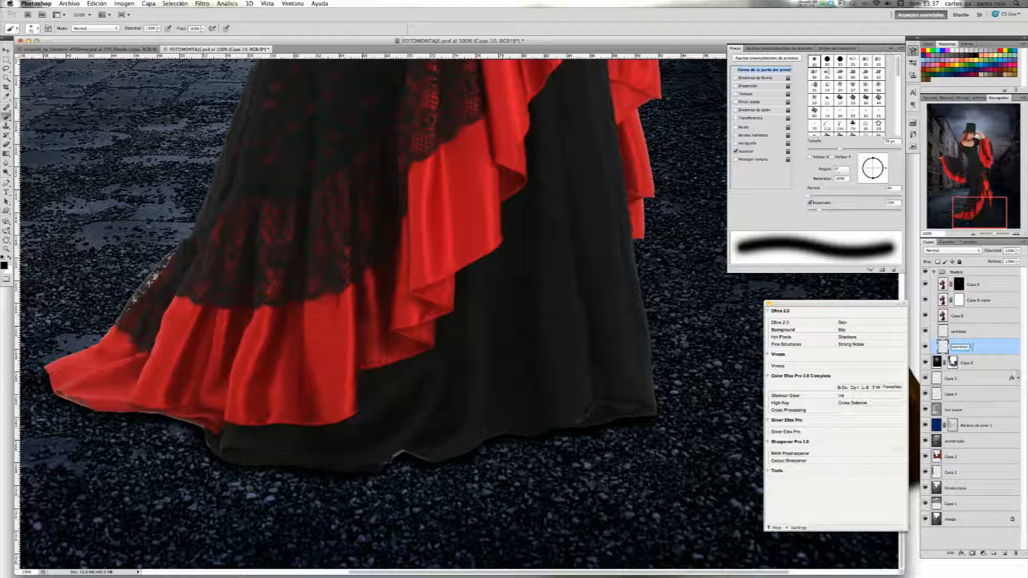
key("Return")
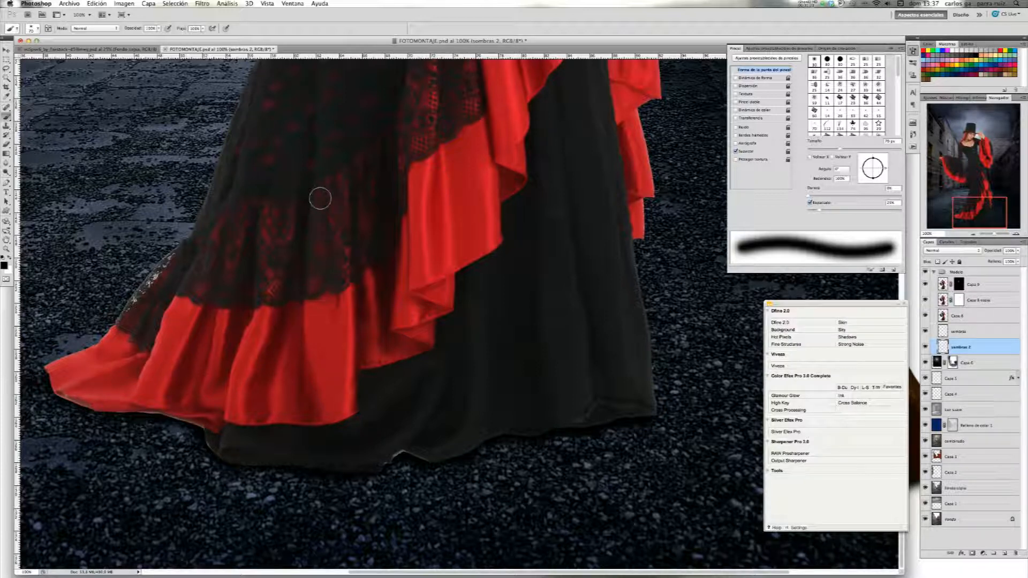
Paint a wider, softer black shadow beneath the dress hem on the sombras 2 layer with a 127 px brush at reduced opacity
left_click(158, 28)
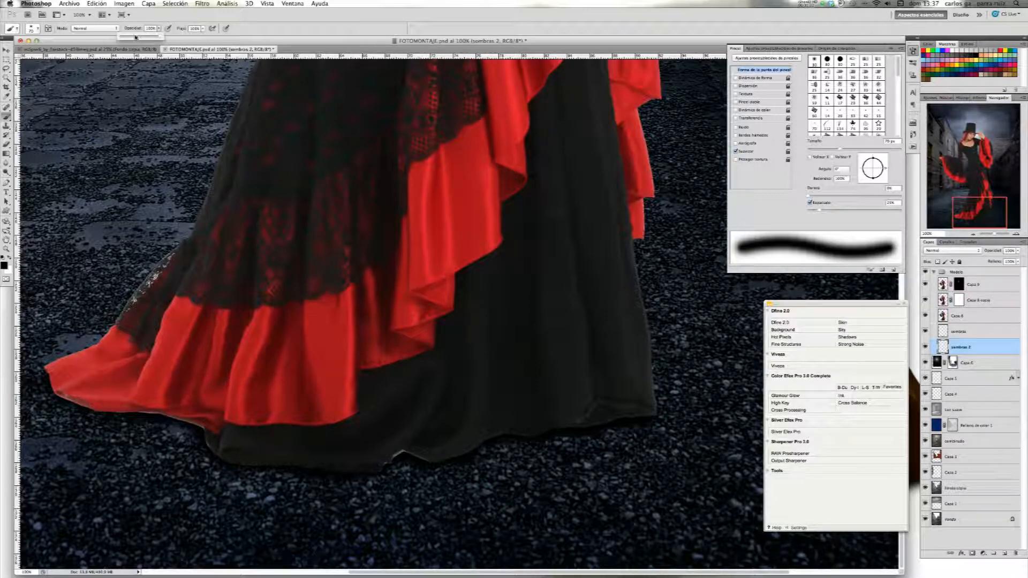
left_click_drag(135, 38, 143, 39)
left_click(847, 151)
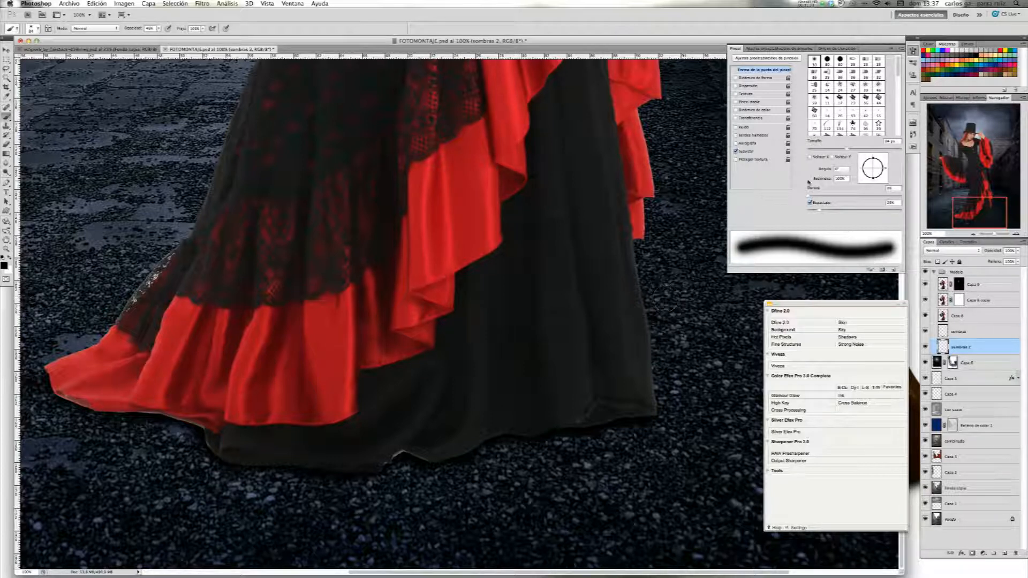
left_click(861, 150)
mouse_move(627, 417)
left_mouse_down()
mouse_move(523, 436)
mouse_move(476, 456)
mouse_move(307, 475)
mouse_move(180, 428)
mouse_move(99, 415)
left_mouse_up()
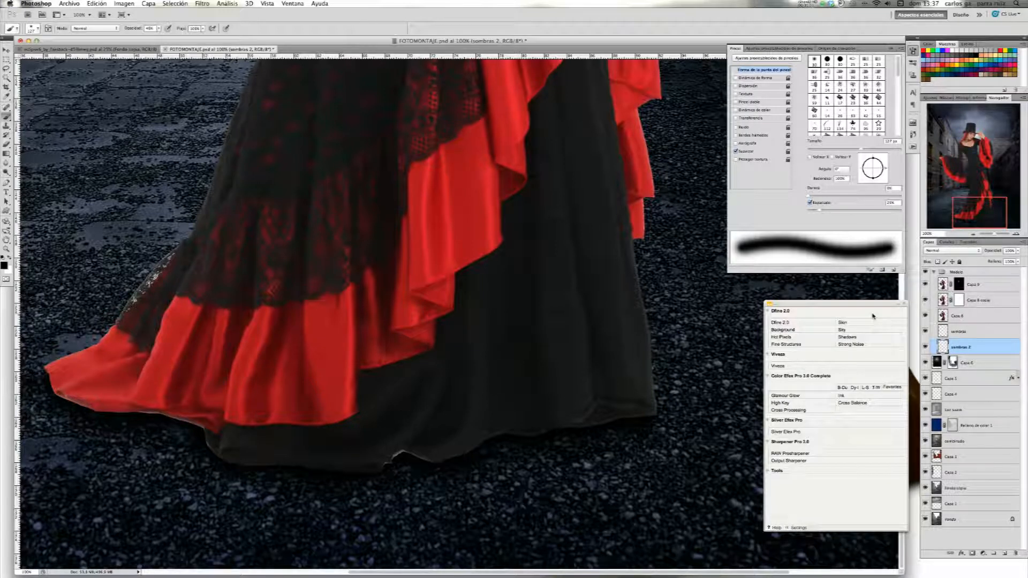
Lower the sombras 2 layer's opacity to about 80% and compare the image with the two shadow layers hidden and shown
left_click(1019, 253)
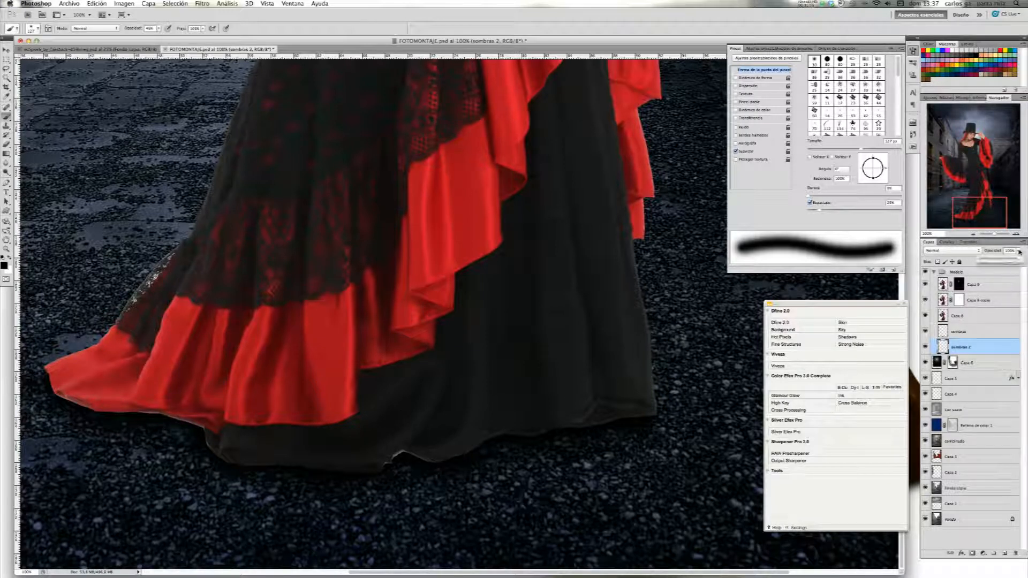
left_click_drag(1012, 262, 991, 281)
left_click(925, 347)
left_click(925, 348)
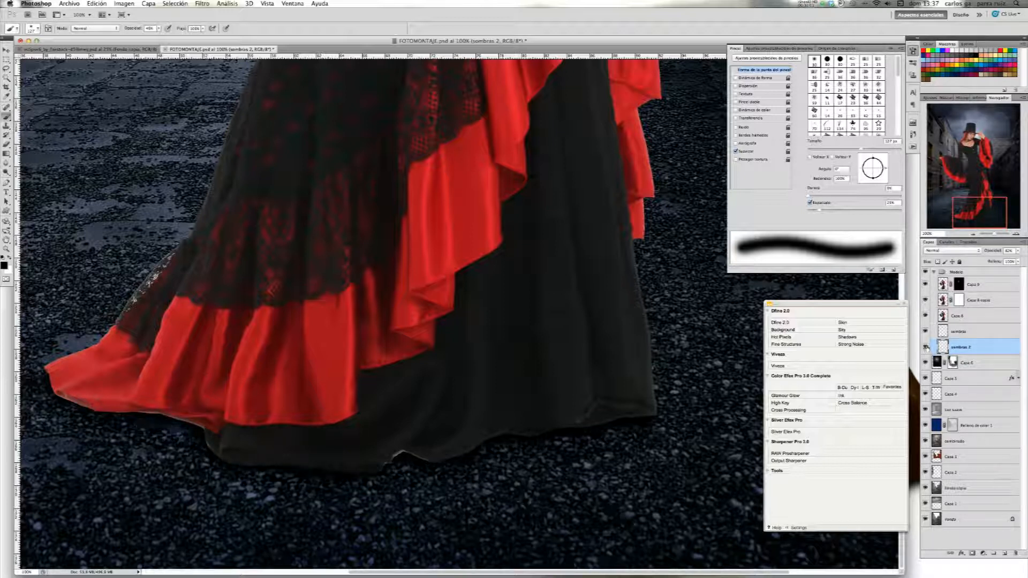
left_click(926, 347)
left_click(926, 332)
left_click(927, 331)
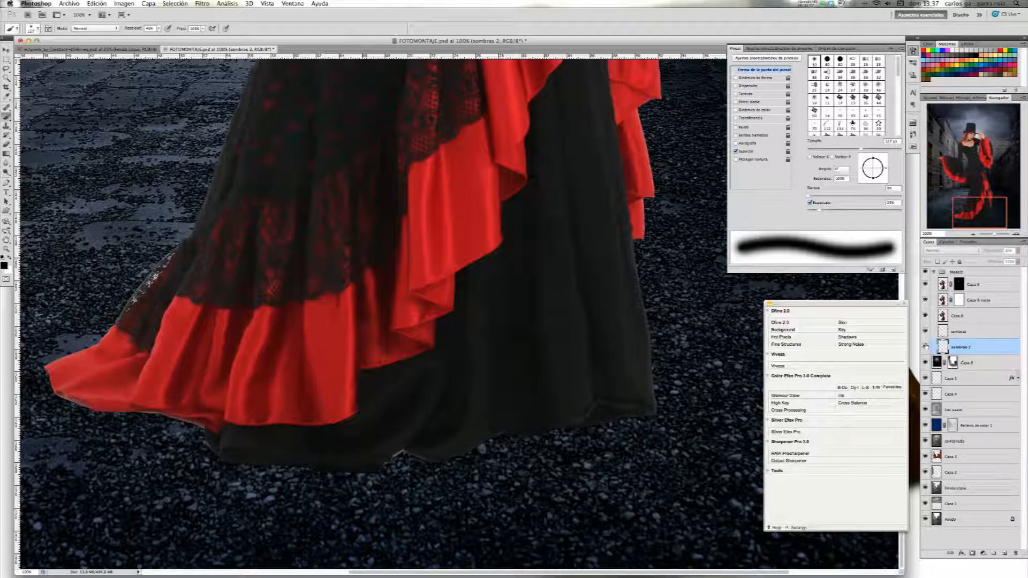
left_click(926, 347)
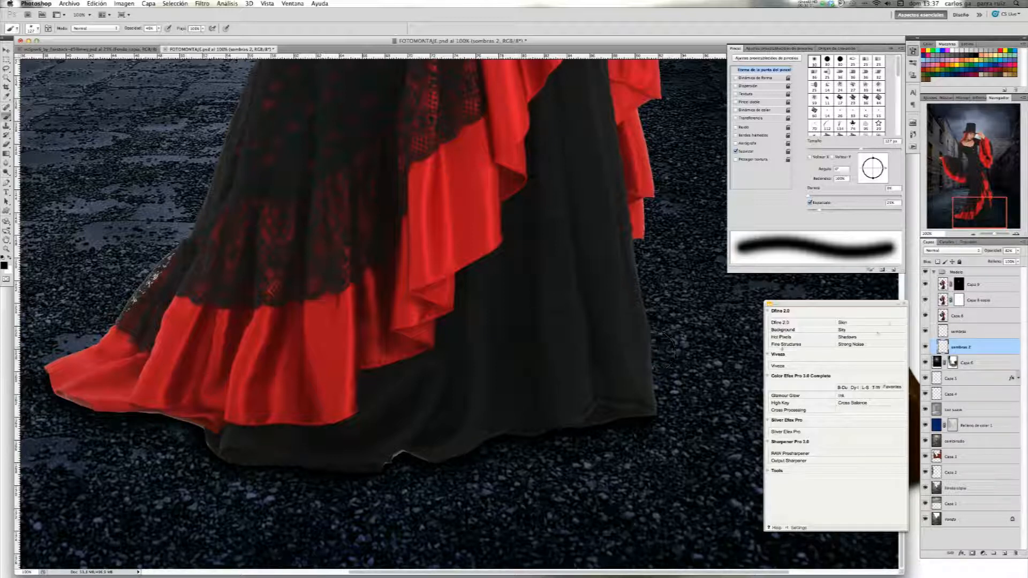
Hide Capa 8 and apply Defringe (Eliminar halos) with a width of 50 pixels to Capa 8 copia
left_click(926, 301)
left_click(926, 301)
left_click(942, 302)
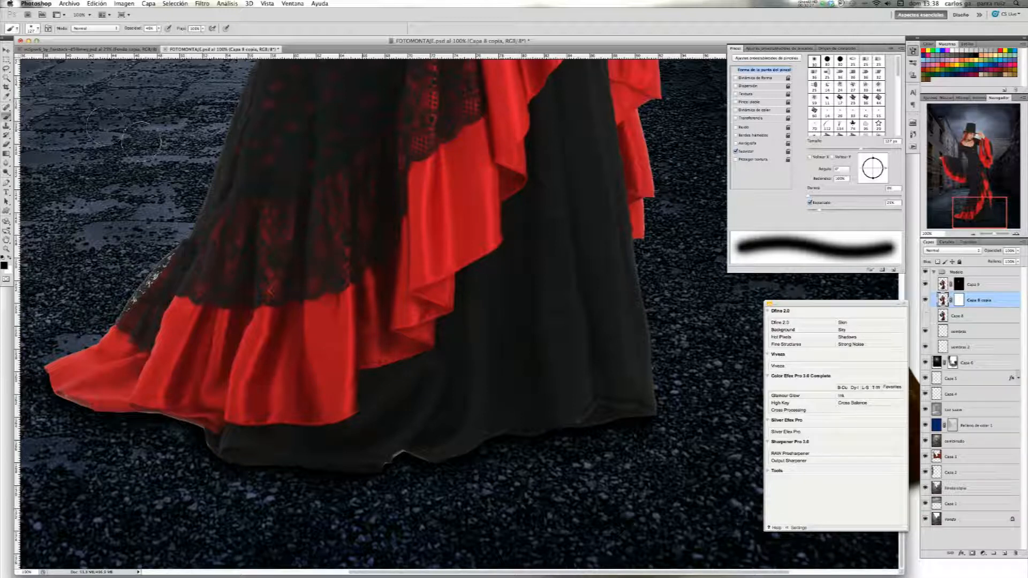
left_click(149, 4)
mouse_move(214, 326)
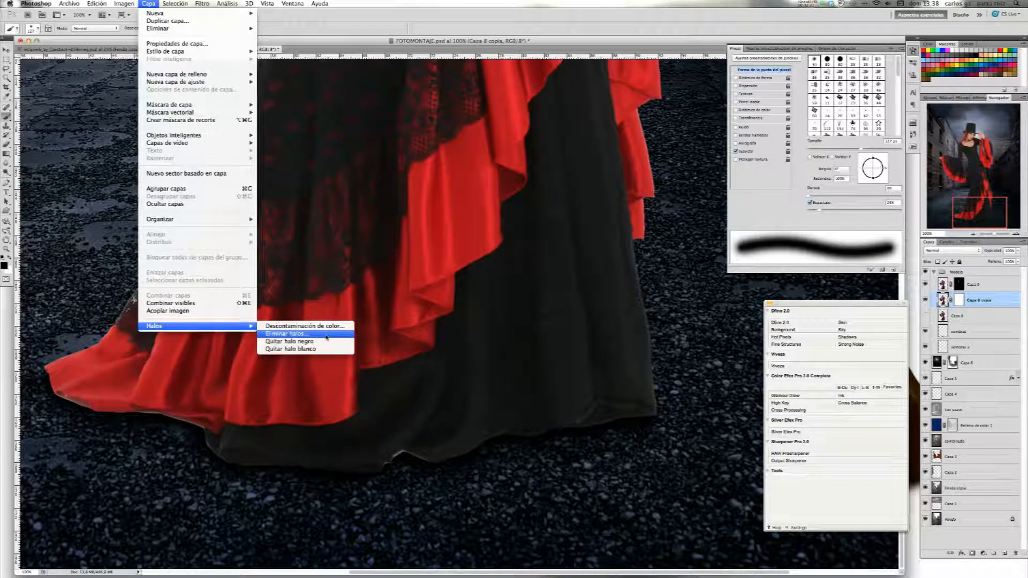
left_click(326, 336)
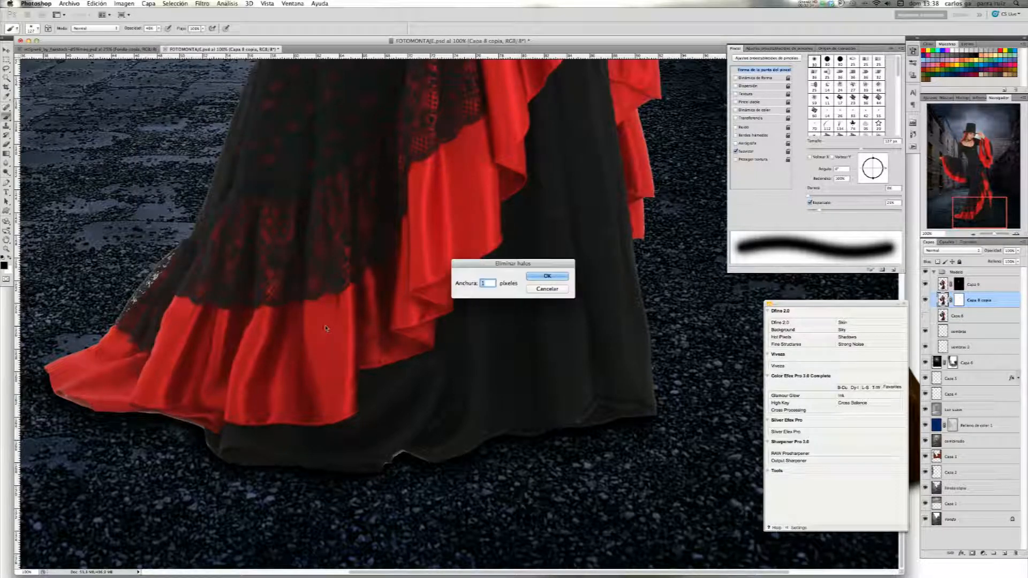
type("50")
key("Return")
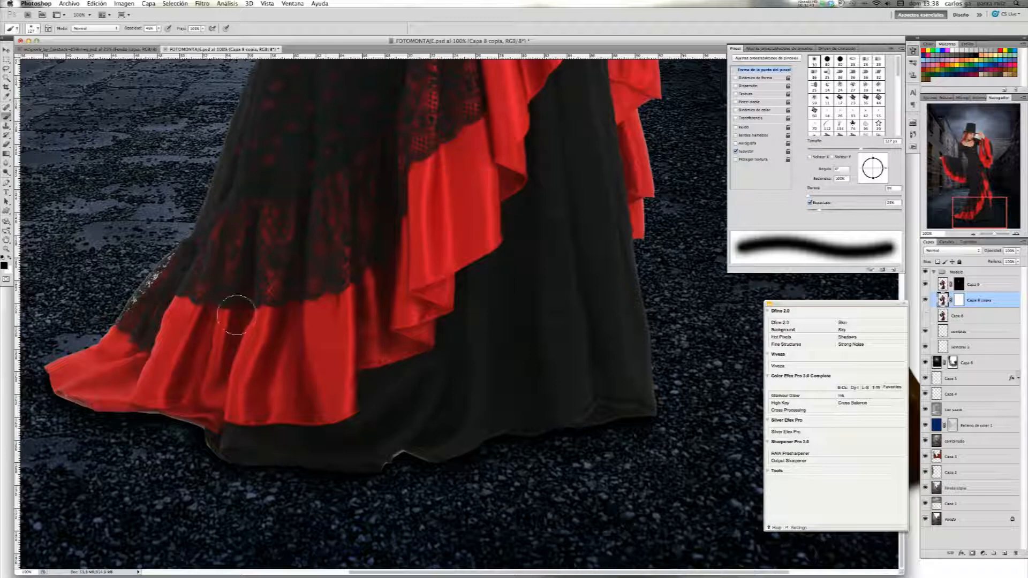
Apply colour decontamination at 100% to Capa 8 copia and show Capa 8 again
left_click(203, 4)
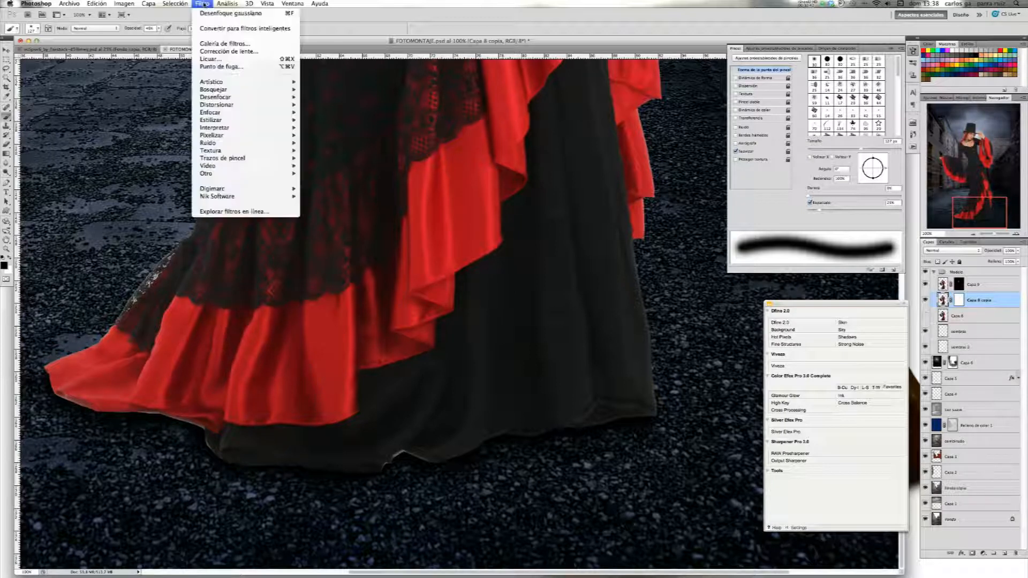
mouse_move(150, 5)
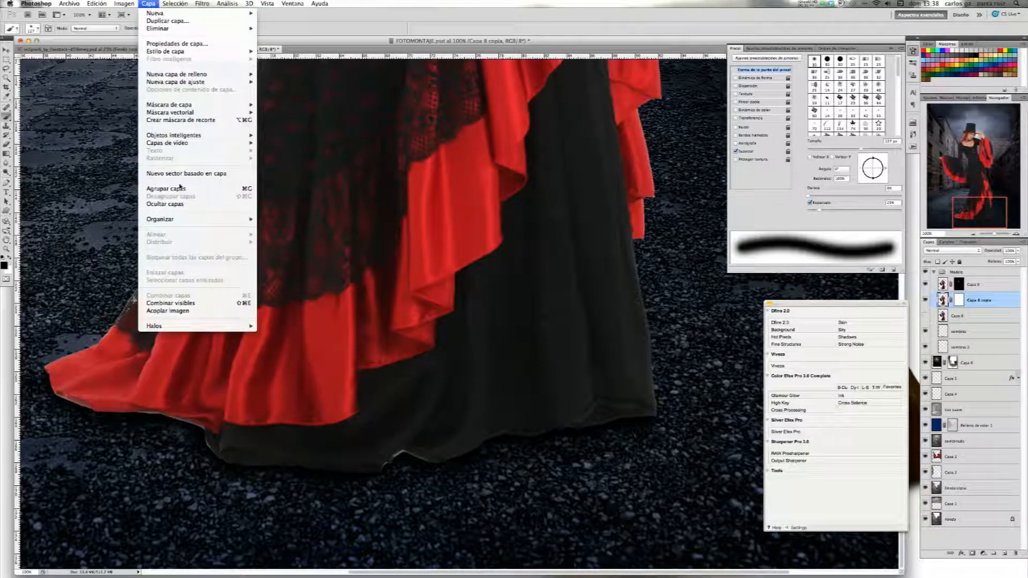
mouse_move(225, 326)
left_click(293, 327)
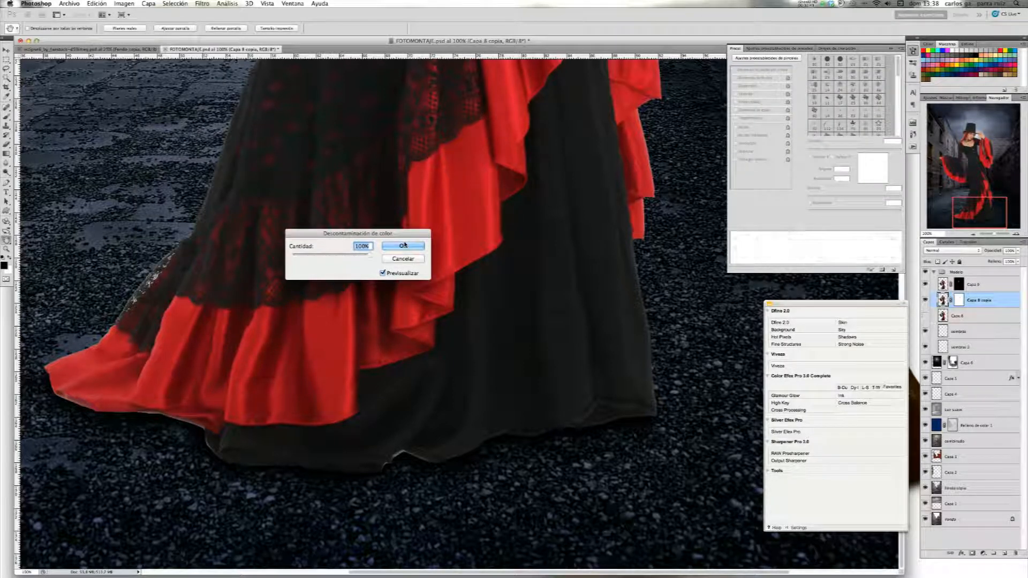
left_click(403, 246)
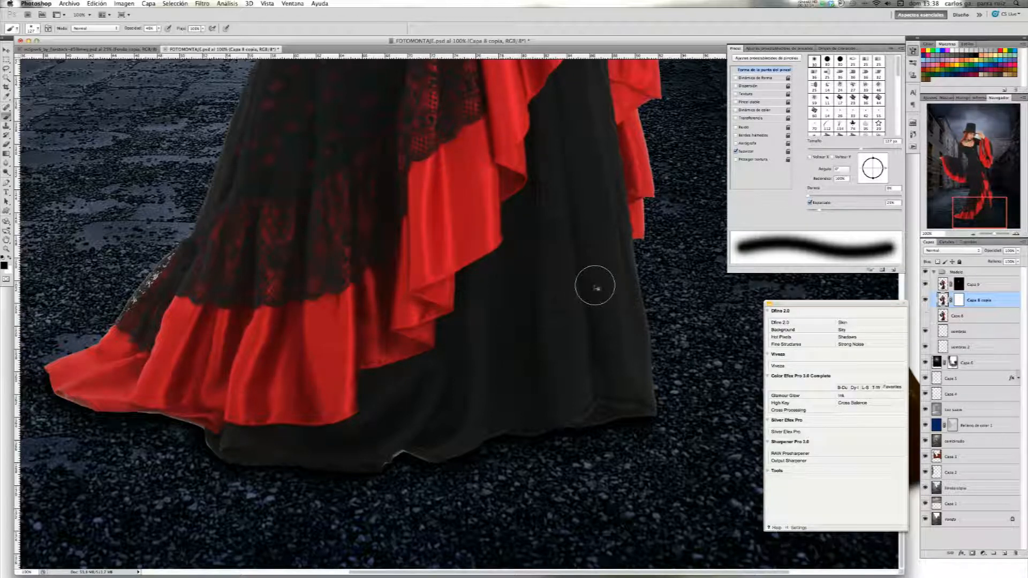
key("super+0")
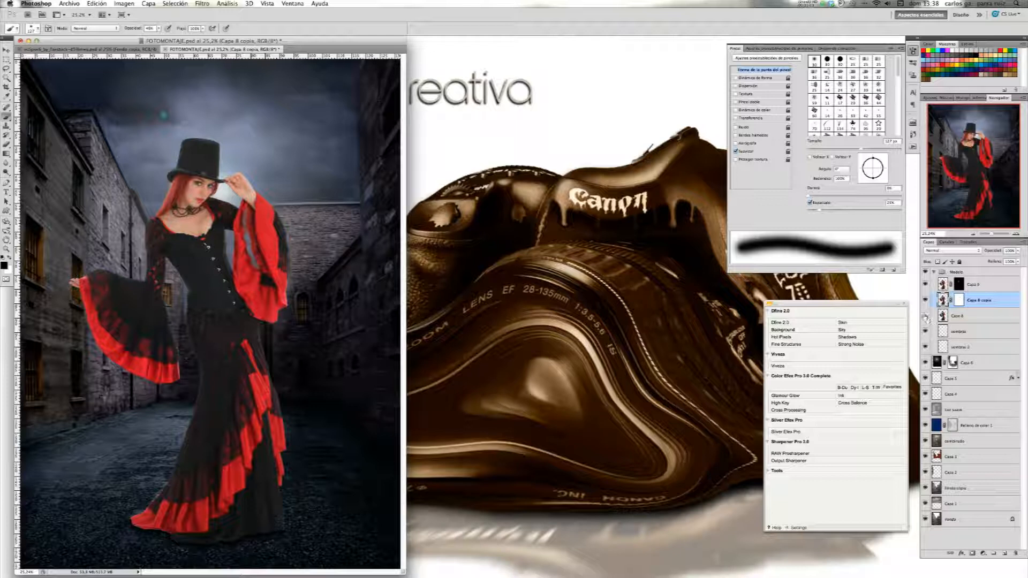
left_click(926, 317)
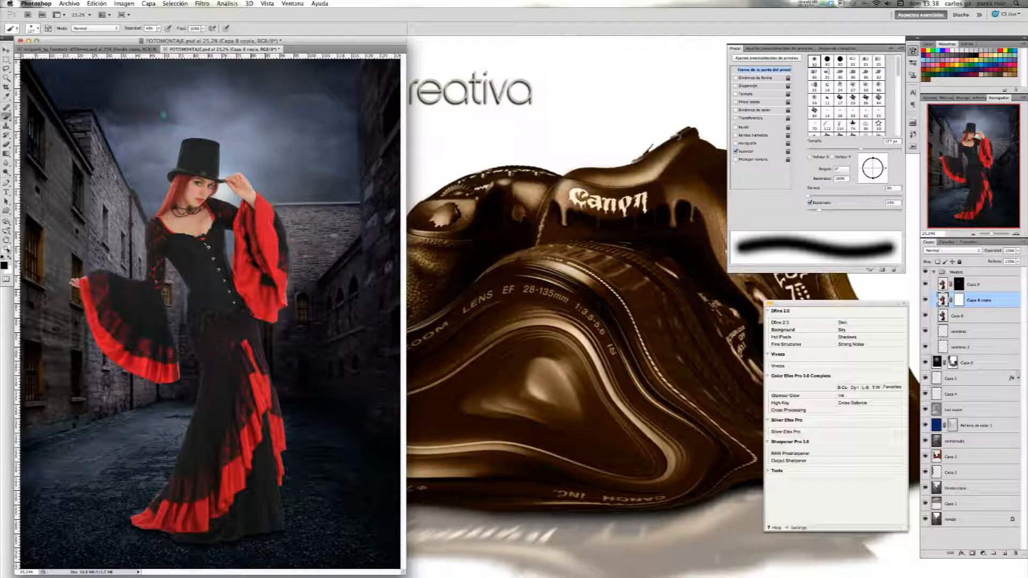
Paint black on Capa 8 copia's mask with a small low-opacity brush over the light speckles along the lace edge above the dress train
left_click(267, 4)
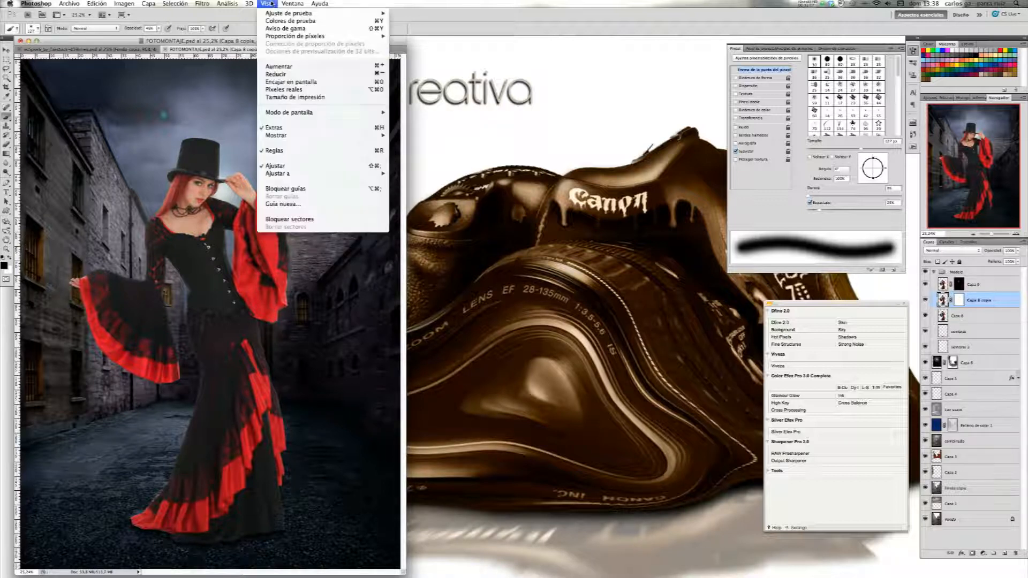
left_click(290, 91)
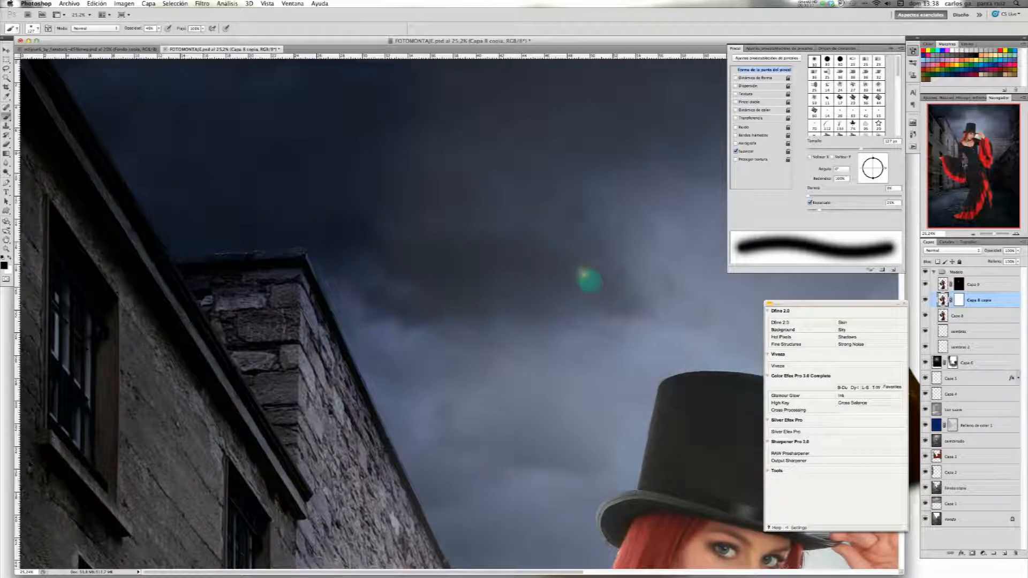
left_click(973, 169)
left_click_drag(973, 169, 962, 207)
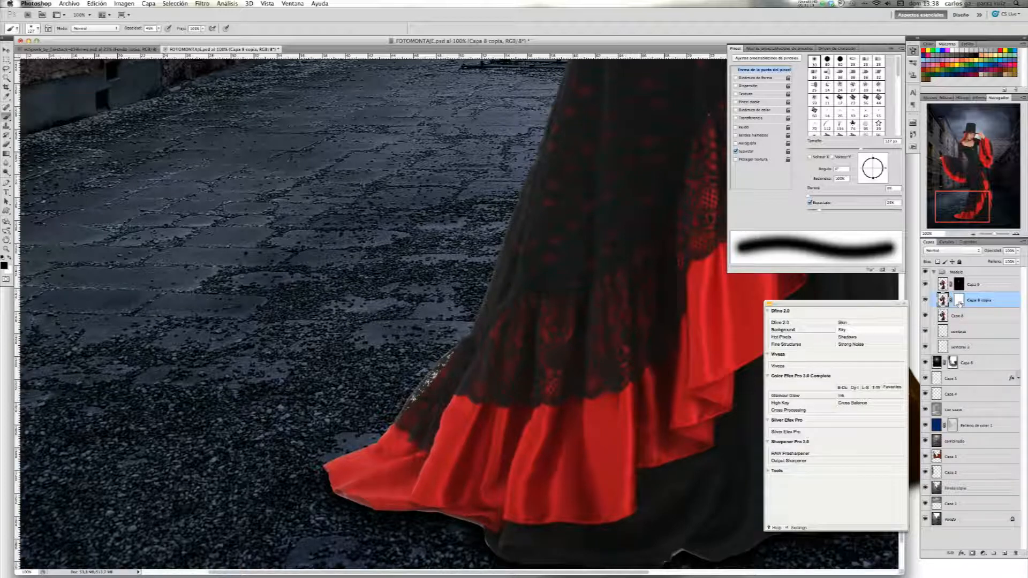
left_click(959, 300)
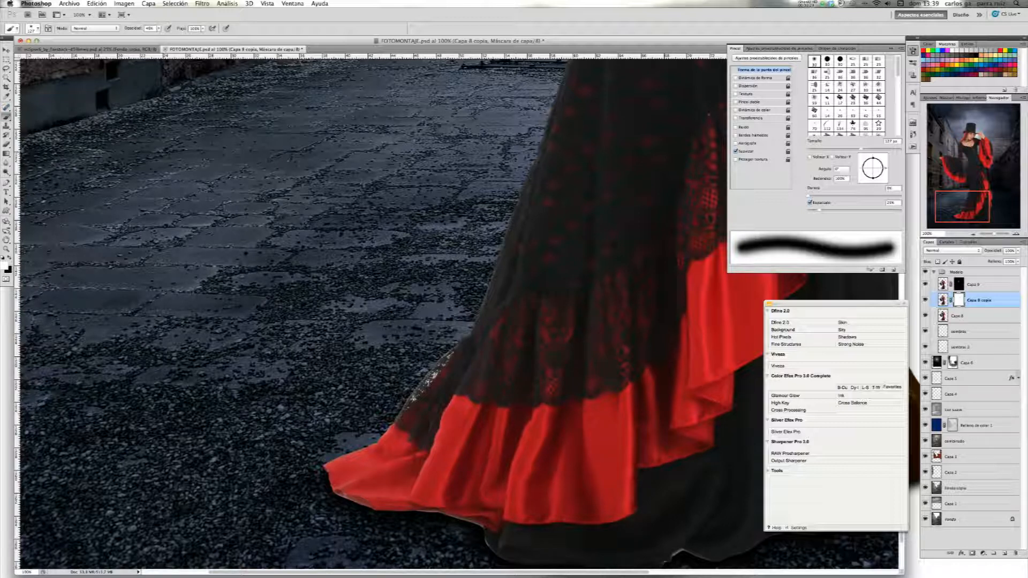
left_click(9, 257)
left_click(158, 30)
left_click_drag(160, 36, 153, 36)
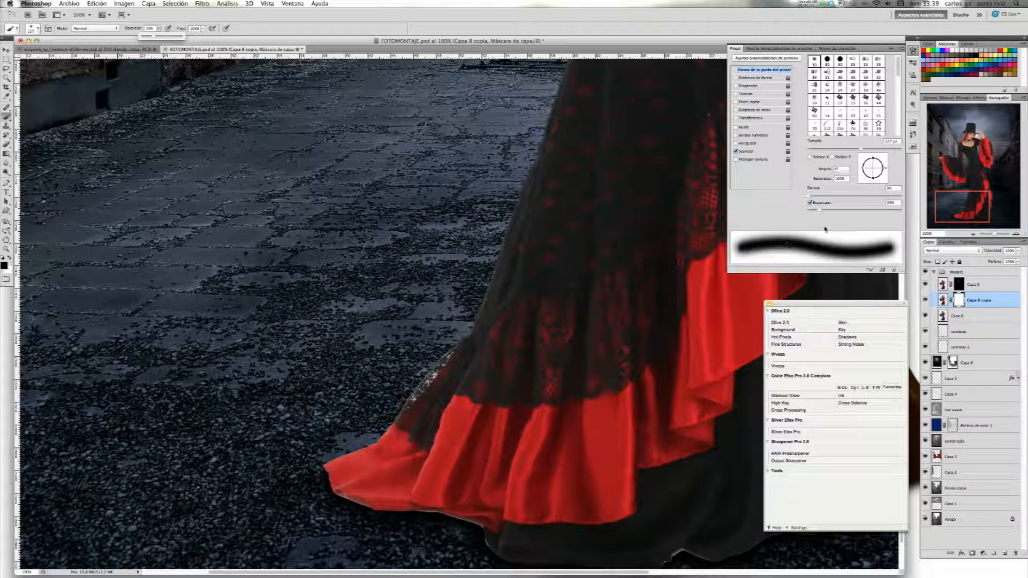
left_click_drag(821, 145, 812, 146)
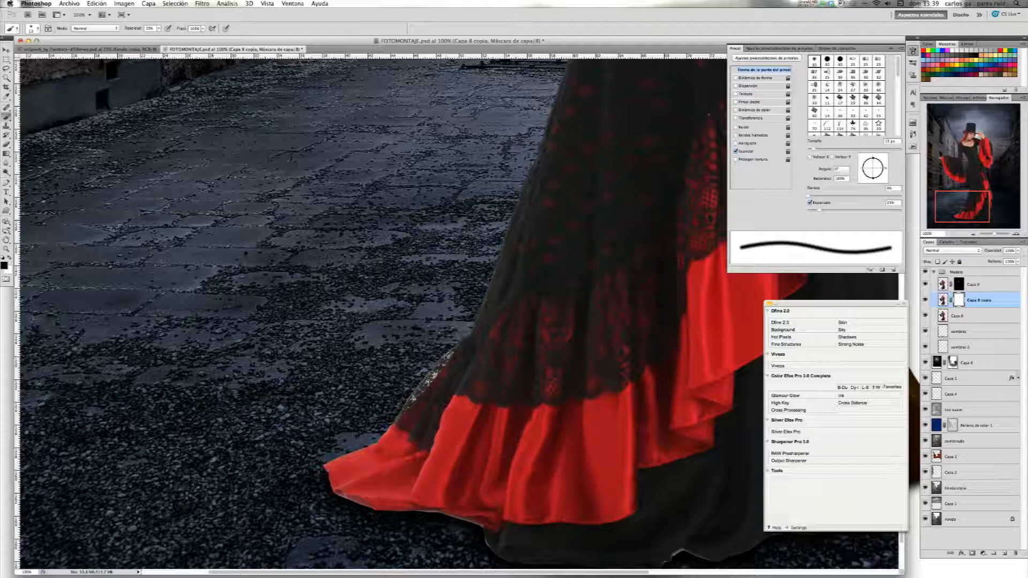
mouse_move(448, 356)
left_mouse_down()
mouse_move(433, 378)
mouse_move(443, 357)
left_mouse_up()
mouse_move(412, 399)
left_mouse_down()
mouse_move(405, 411)
mouse_move(446, 361)
mouse_move(410, 394)
mouse_move(437, 372)
left_mouse_up()
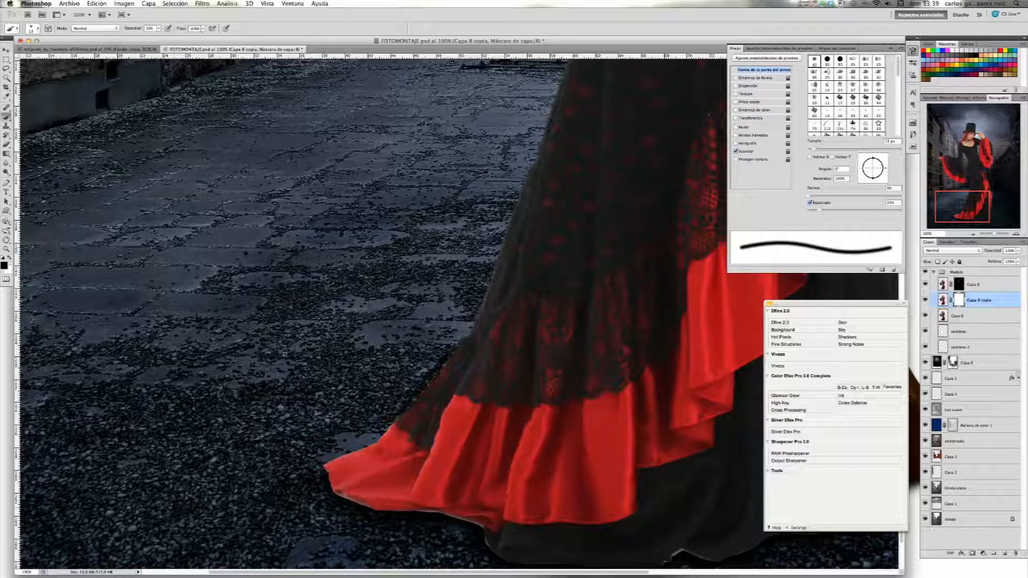
key("super+0")
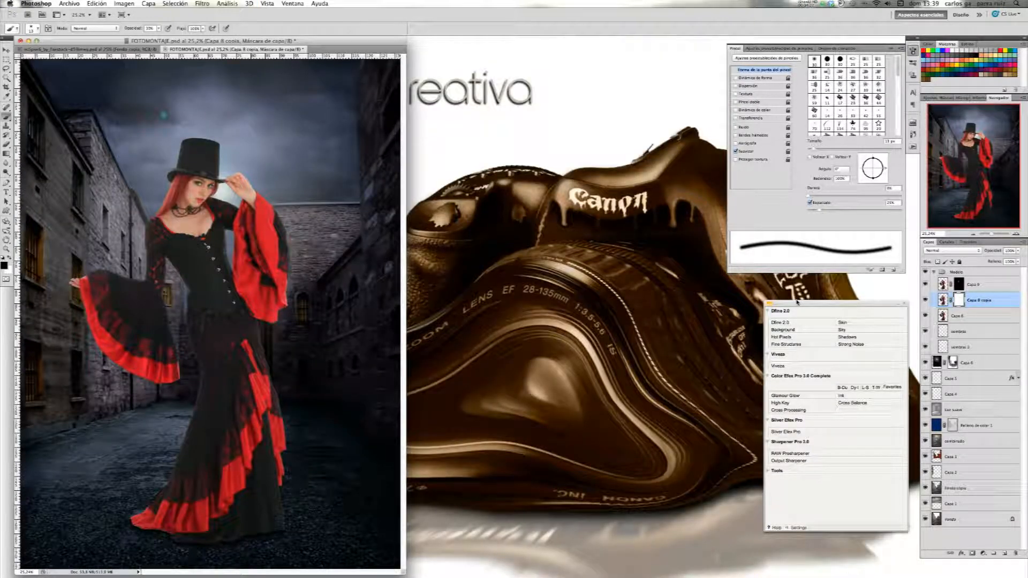
key("super+Tab")
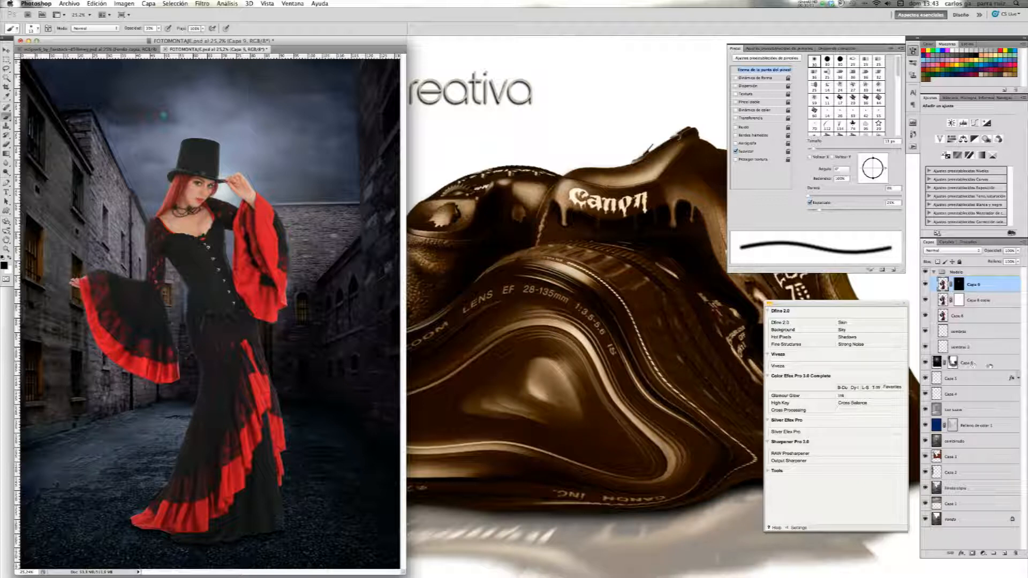
Merge all layers from Capa 6 down to the background into one, and compare the image with the model group hidden and shown
left_click(989, 366)
left_click(988, 384, "shift")
left_click(984, 399, "shift")
left_click(983, 412, "shift")
left_click(980, 431, "shift")
left_click(980, 442, "shift")
left_click(980, 457, "shift")
left_click(979, 473, "shift")
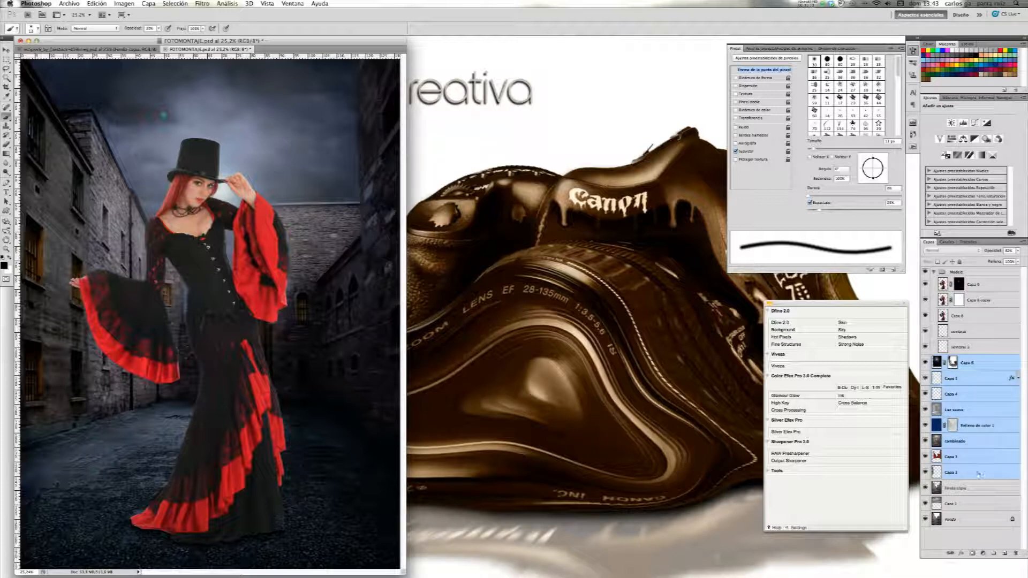
left_click(980, 488, "shift")
left_click(983, 504, "shift")
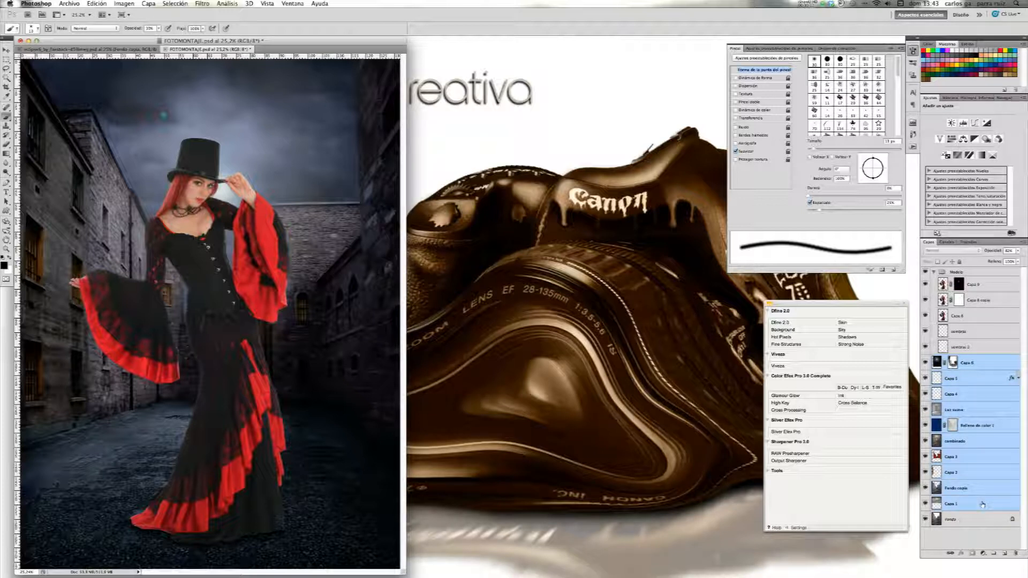
left_click(982, 518, "shift")
right_click(986, 491)
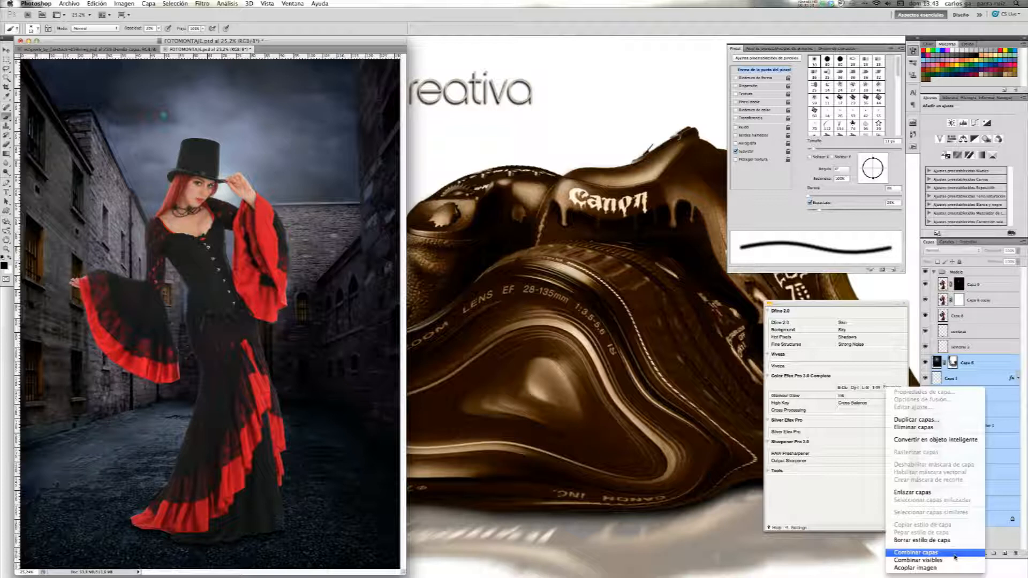
left_click(955, 556)
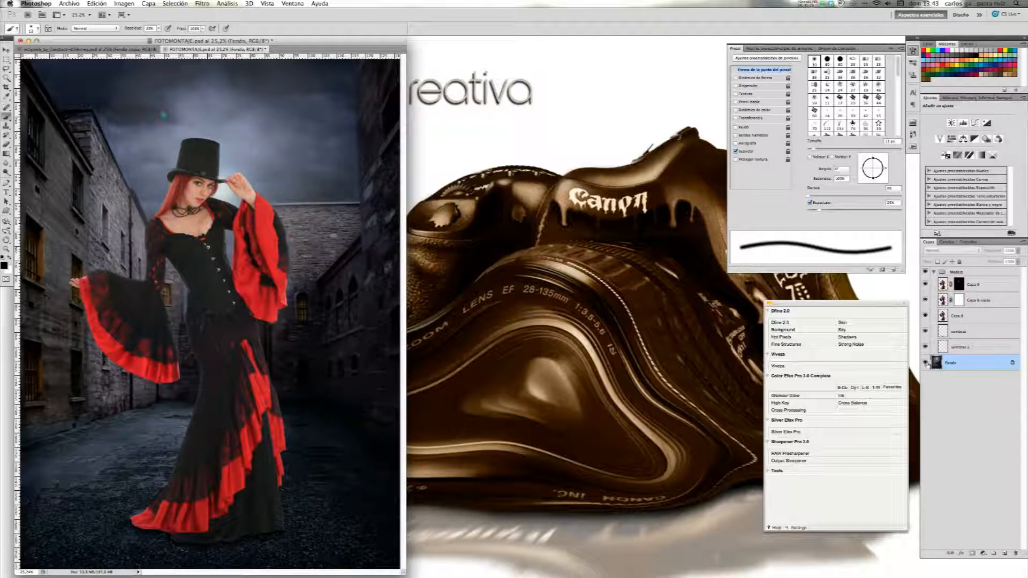
left_click(926, 272)
left_click(926, 272)
Add a Hue/Saturation adjustment layer with saturation at -18 and place it above the model group
left_click(999, 286)
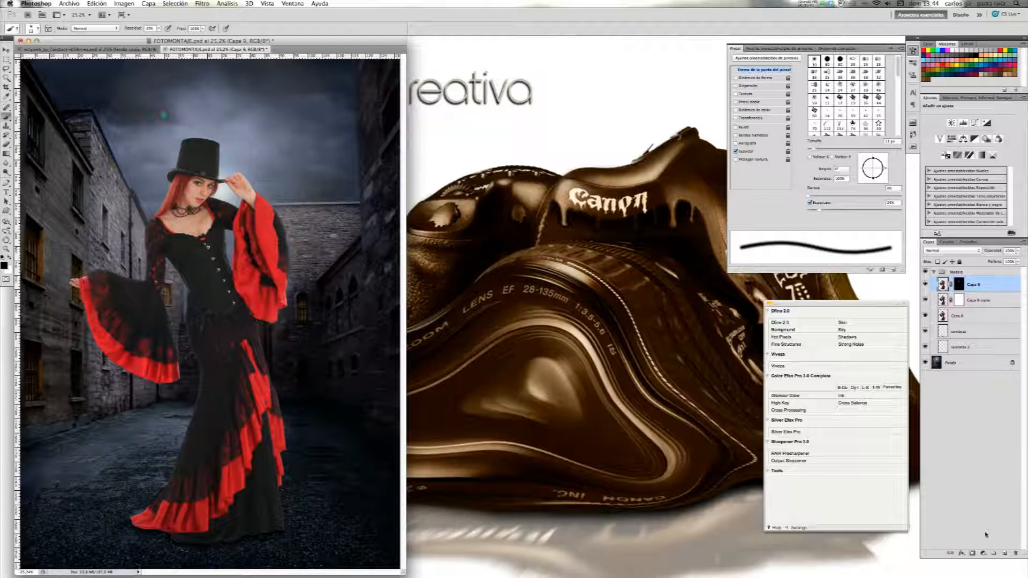
left_click(985, 555)
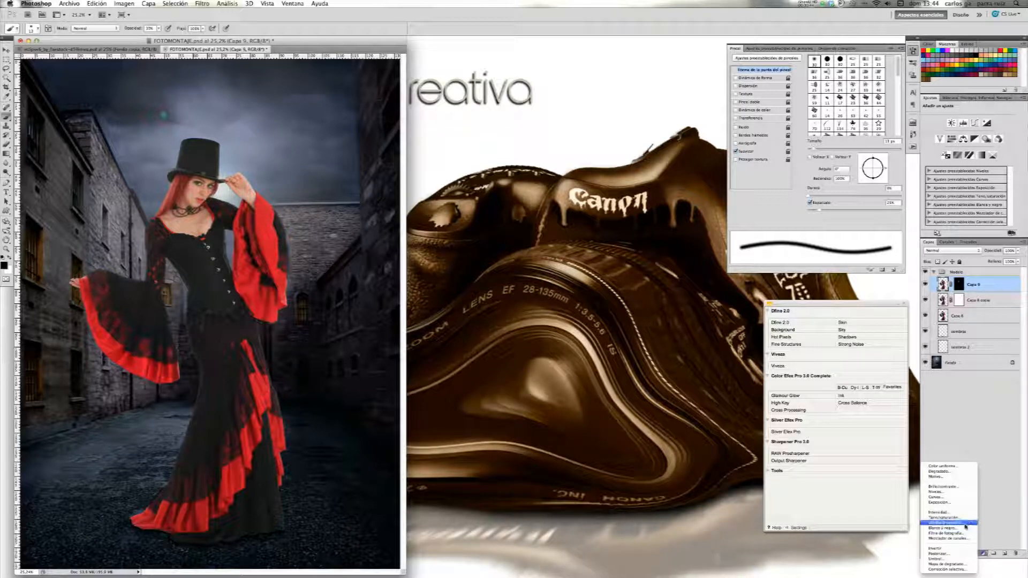
left_click(965, 518)
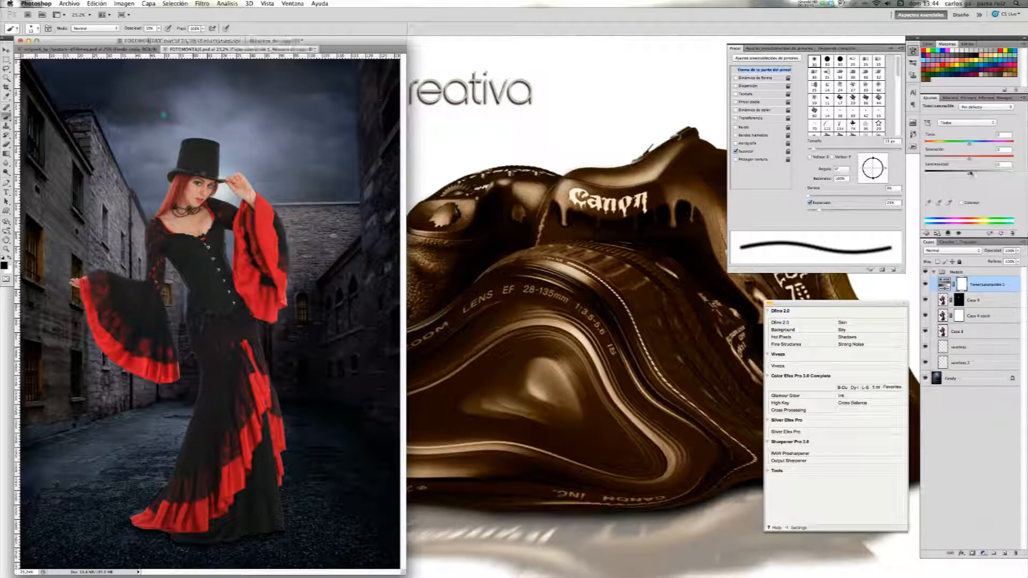
left_click_drag(968, 161, 963, 162)
left_click_drag(984, 286, 984, 272)
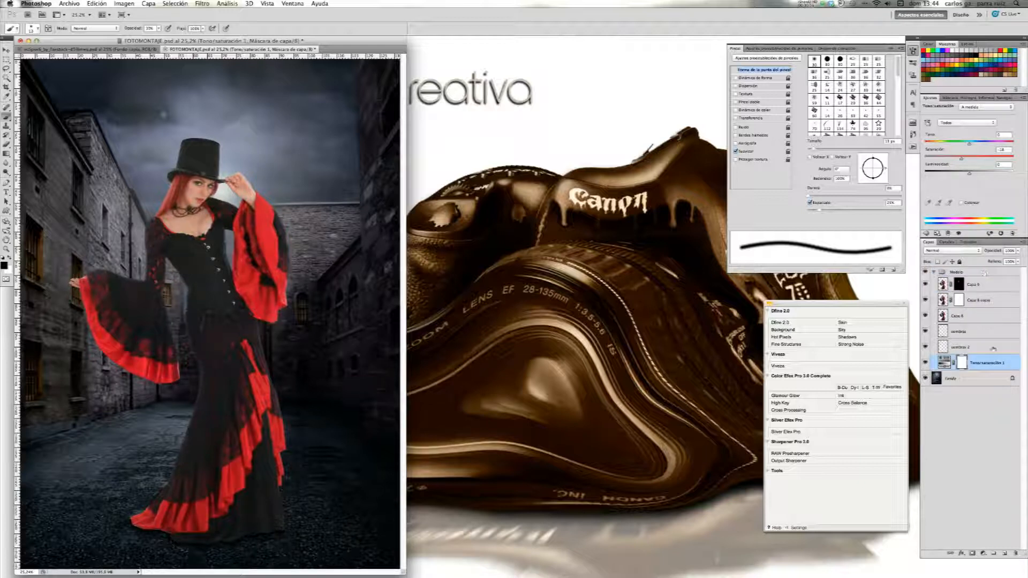
left_click_drag(996, 363, 981, 268)
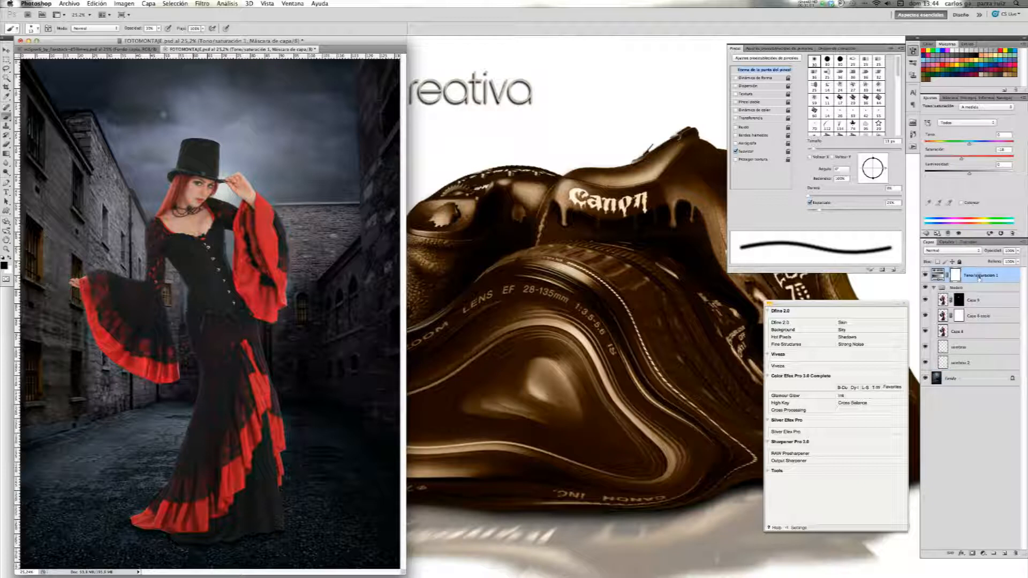
Compare the image with the Hue/Saturation adjustment layer repeatedly hidden and shown
left_click(982, 281)
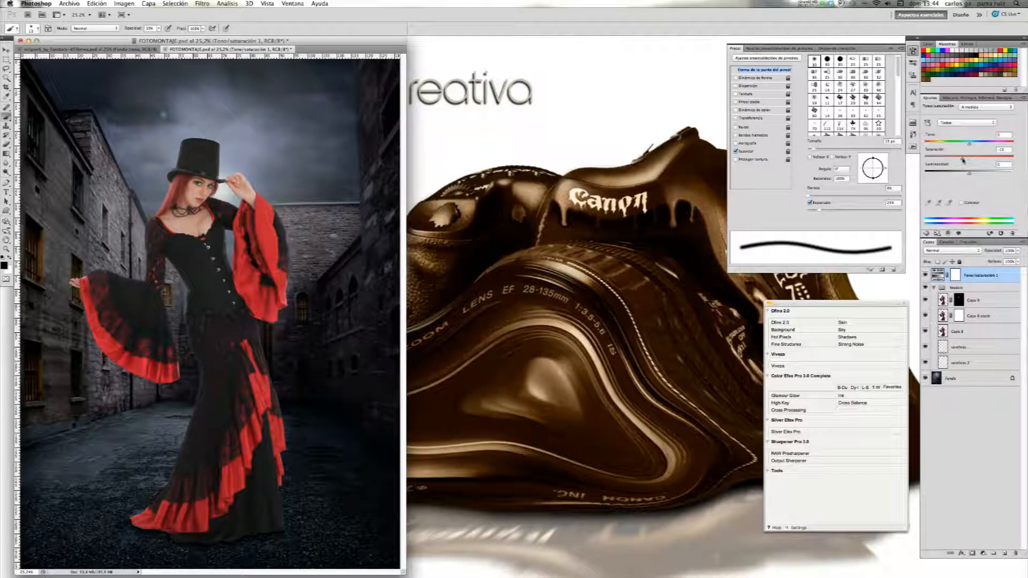
left_click(925, 275)
left_click(925, 275)
left_click(925, 276)
left_click(925, 276)
left_click(925, 275)
left_click(925, 276)
left_click(925, 275)
left_click(925, 275)
key("super+Tab")
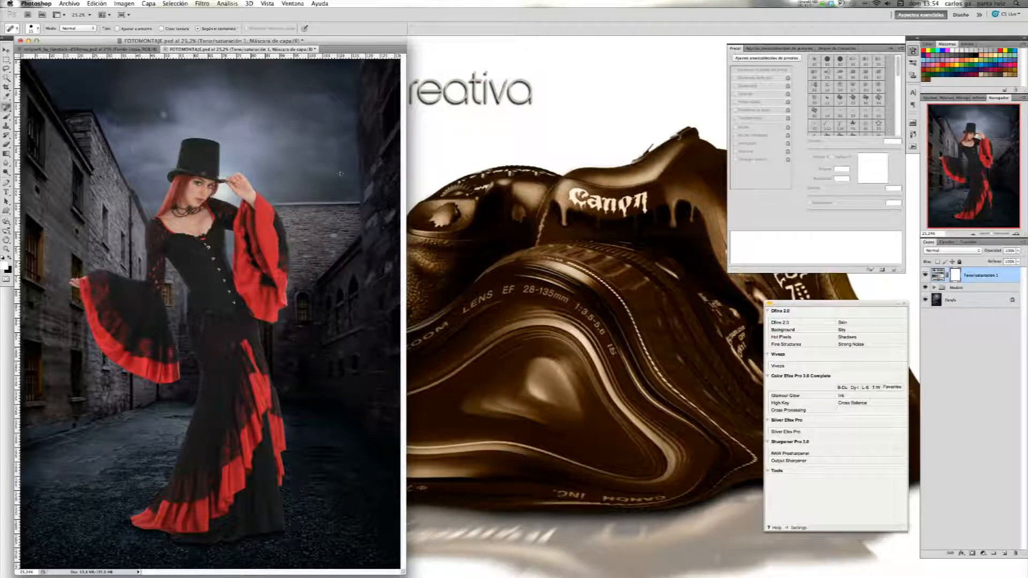
Lasso the light fringe under the red train on Capa 8 copia, delete the selected area and deselect
left_click(267, 3)
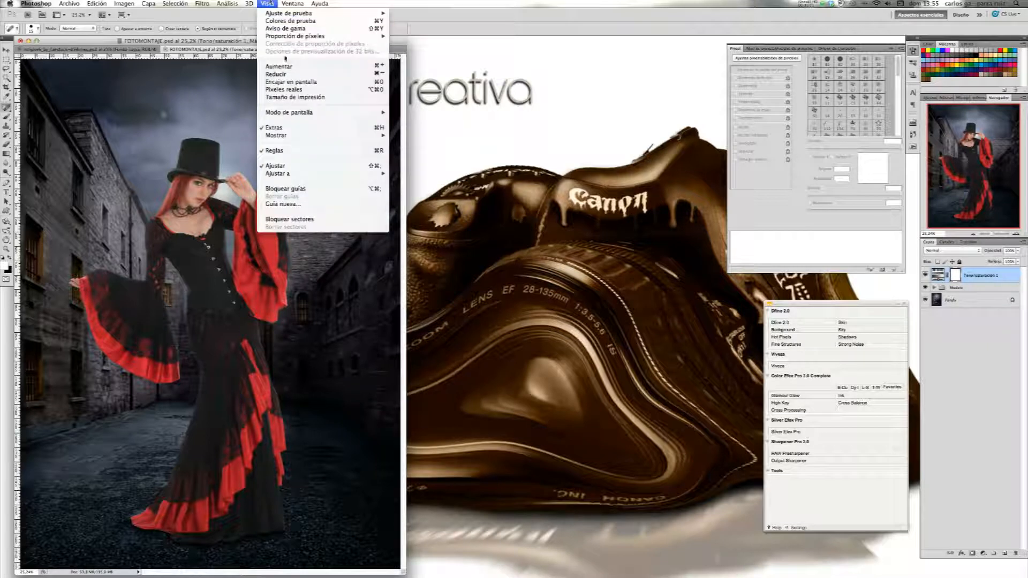
left_click(293, 93)
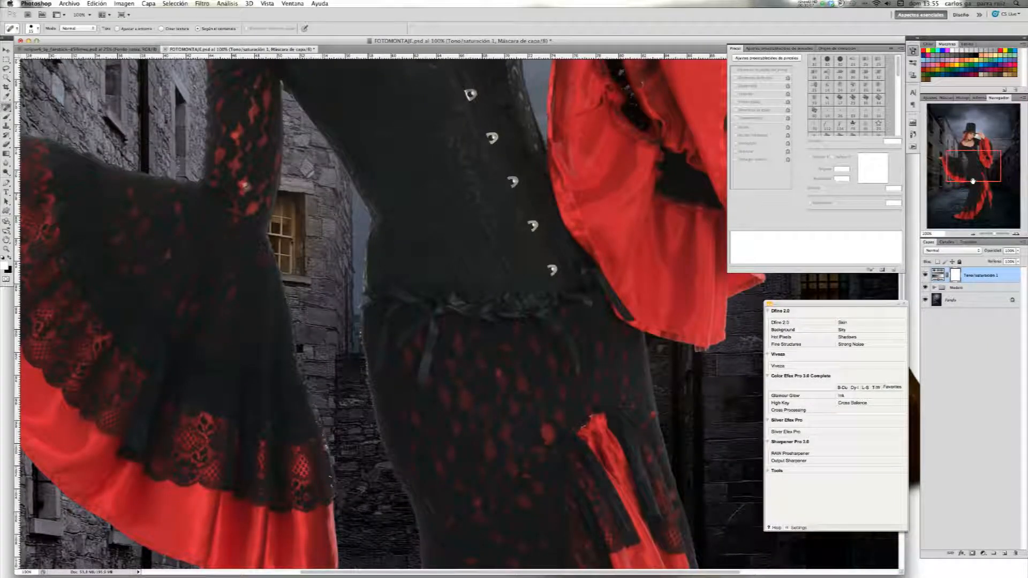
left_click(973, 190)
left_click_drag(973, 201, 979, 230)
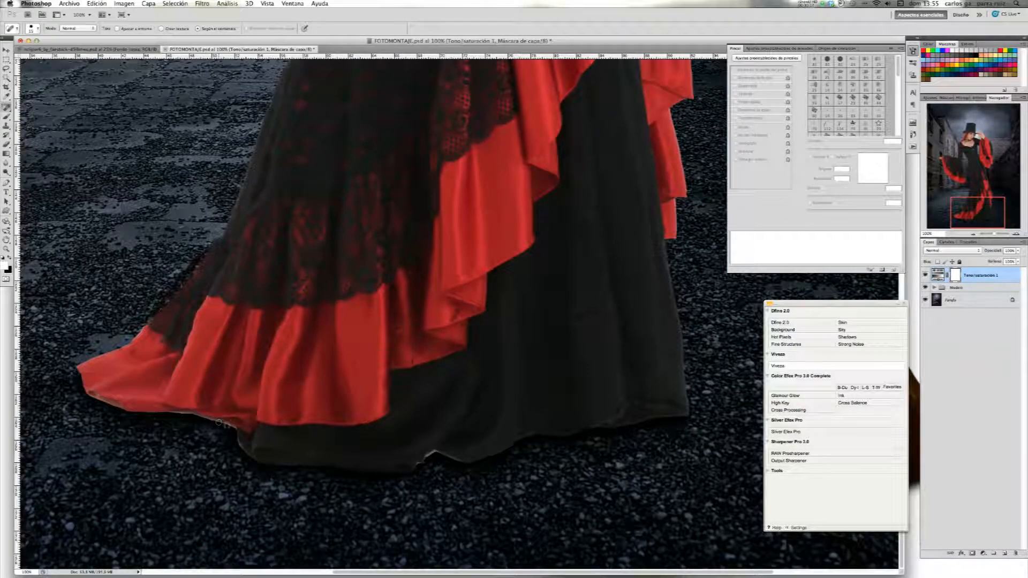
left_click(935, 288)
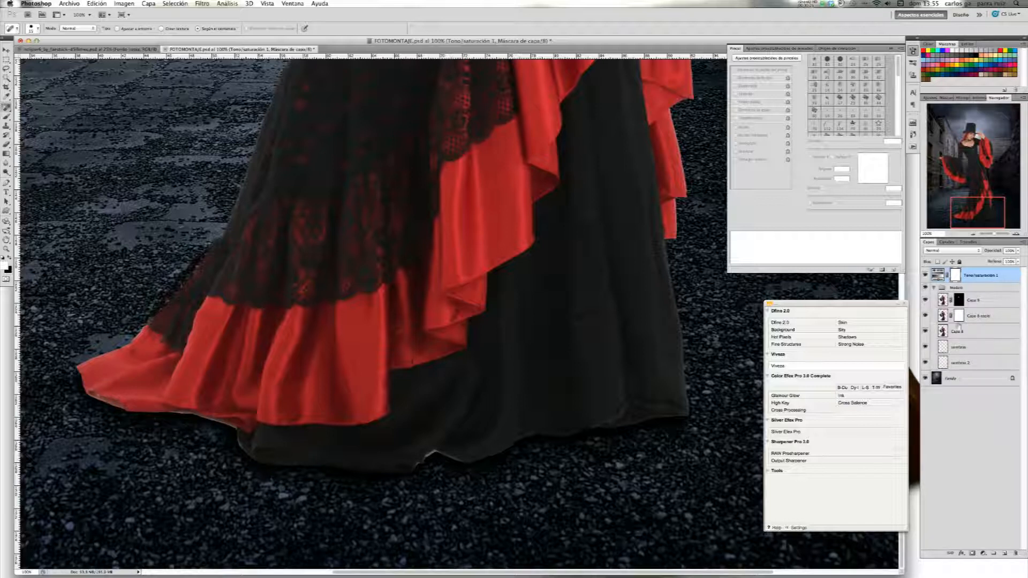
left_click(925, 316)
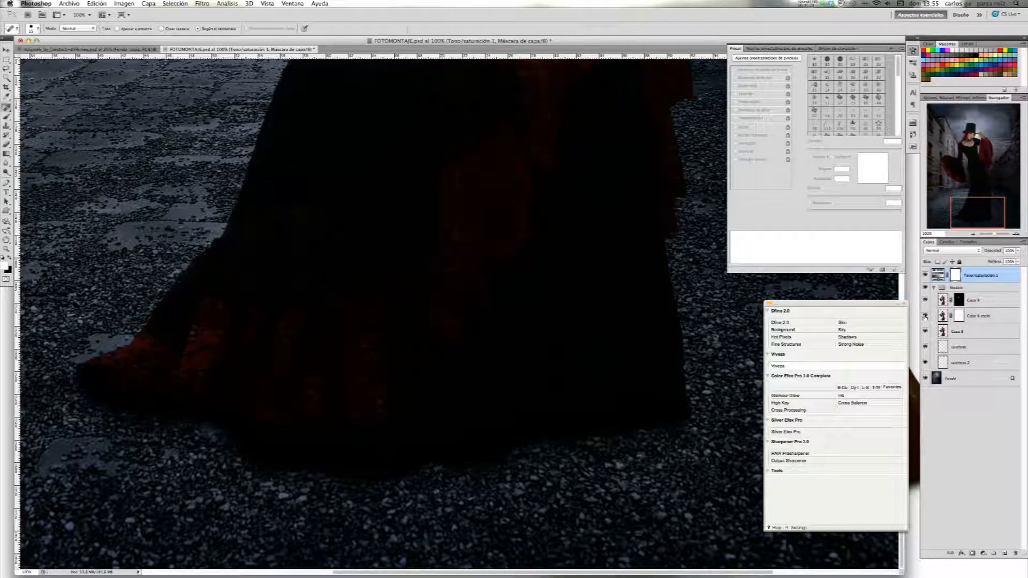
left_click(925, 316)
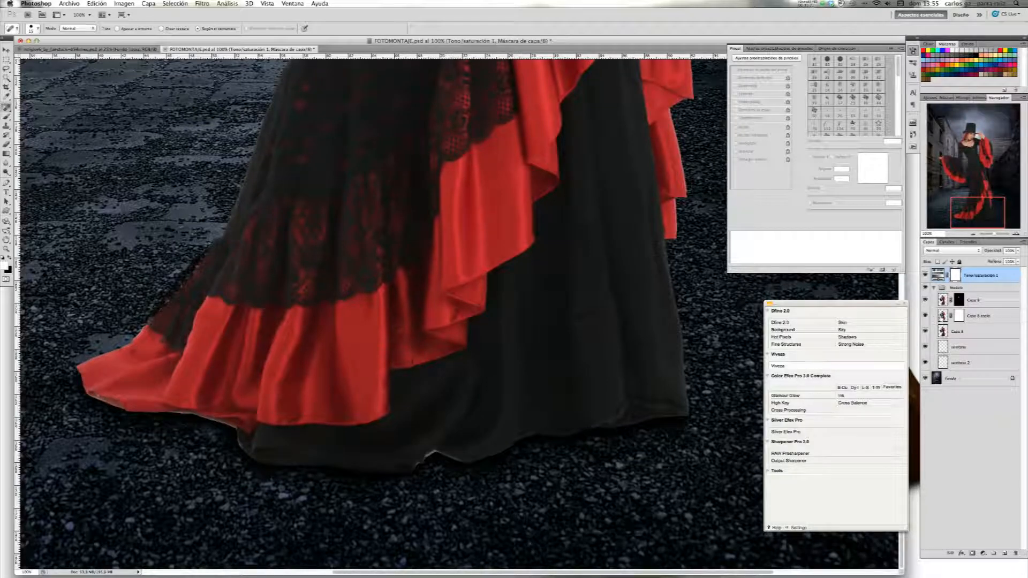
left_click(945, 319)
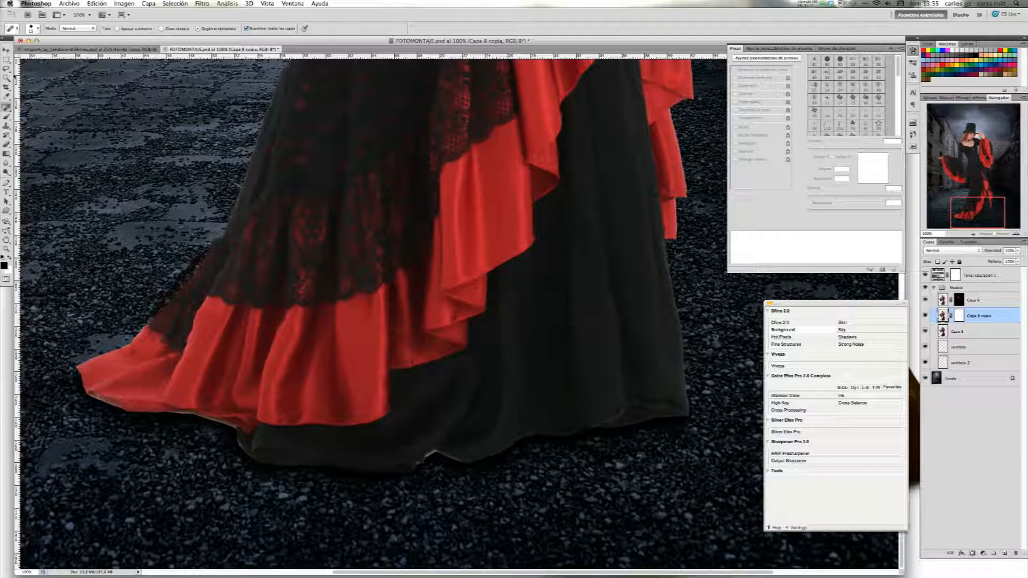
left_click(6, 70)
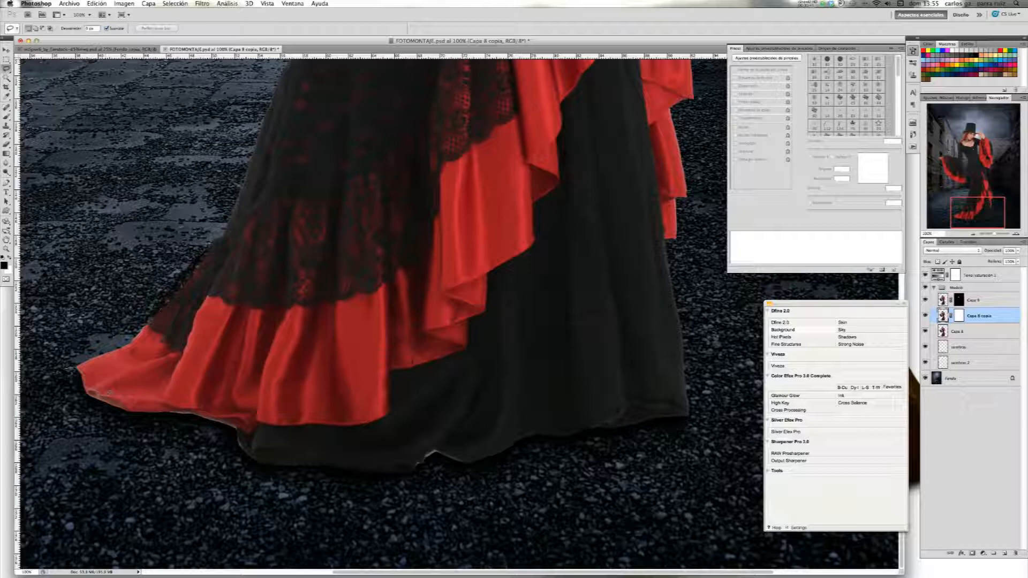
mouse_move(215, 411)
left_mouse_down()
mouse_move(249, 421)
mouse_move(249, 459)
mouse_move(52, 373)
left_mouse_up()
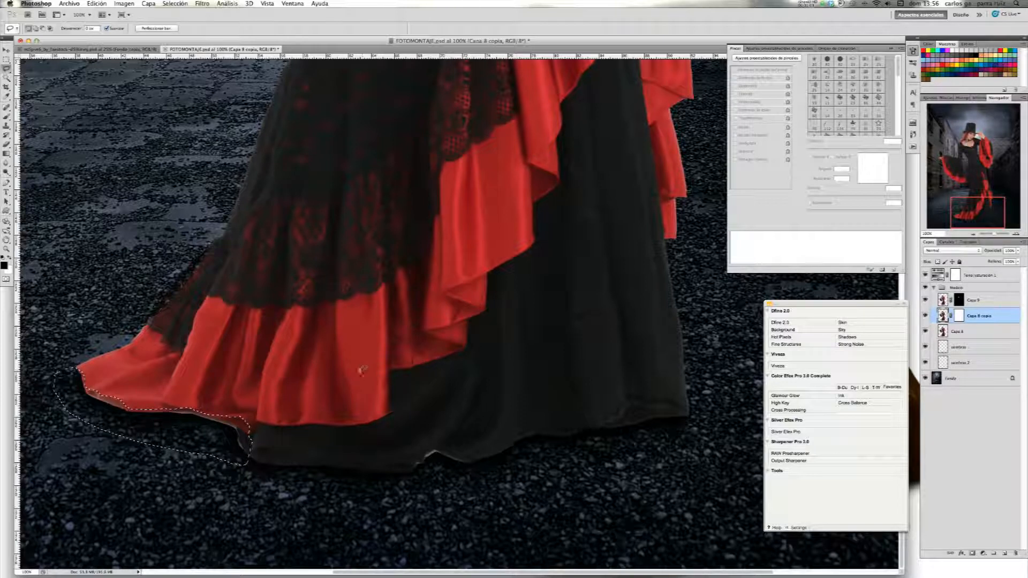
key("alt+BackSpace")
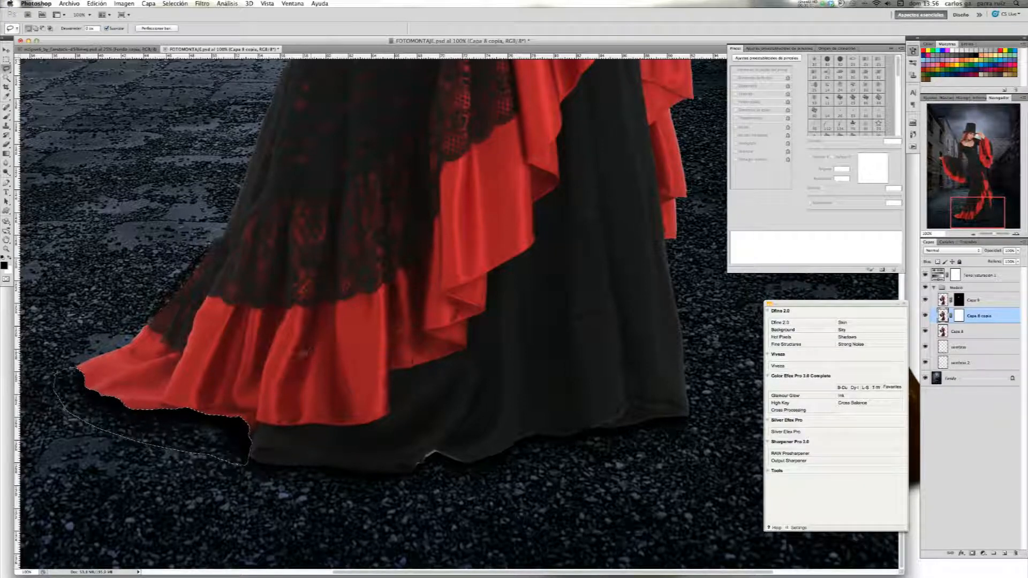
key("ctrl+d")
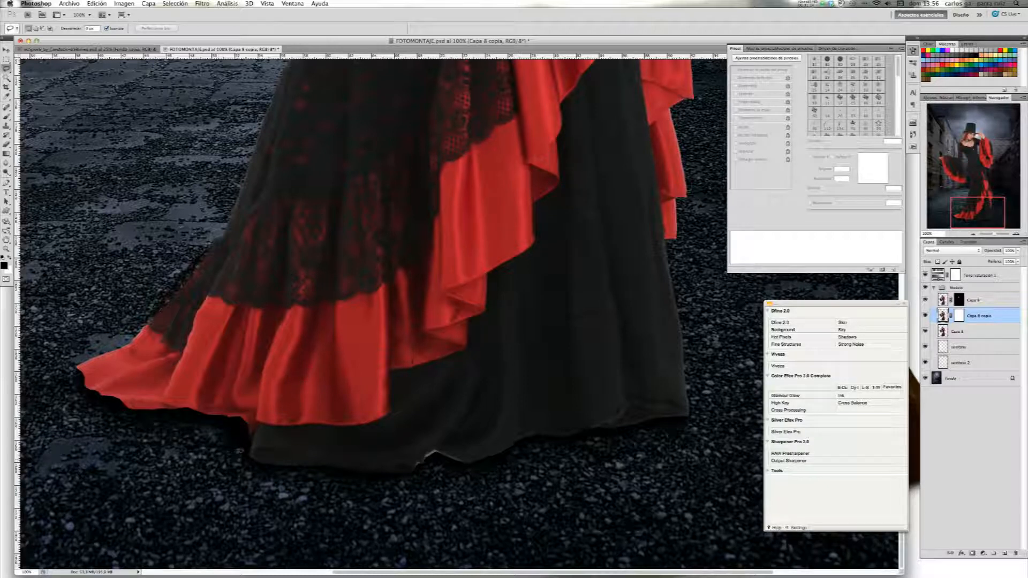
Lasso and delete the remaining light fringe spots along the black hem on Capa 8 copia, deselecting after each one
mouse_move(247, 450)
left_mouse_down()
mouse_move(402, 468)
mouse_move(454, 446)
mouse_move(485, 466)
mouse_move(257, 508)
mouse_move(238, 459)
left_mouse_up()
key("super+d")
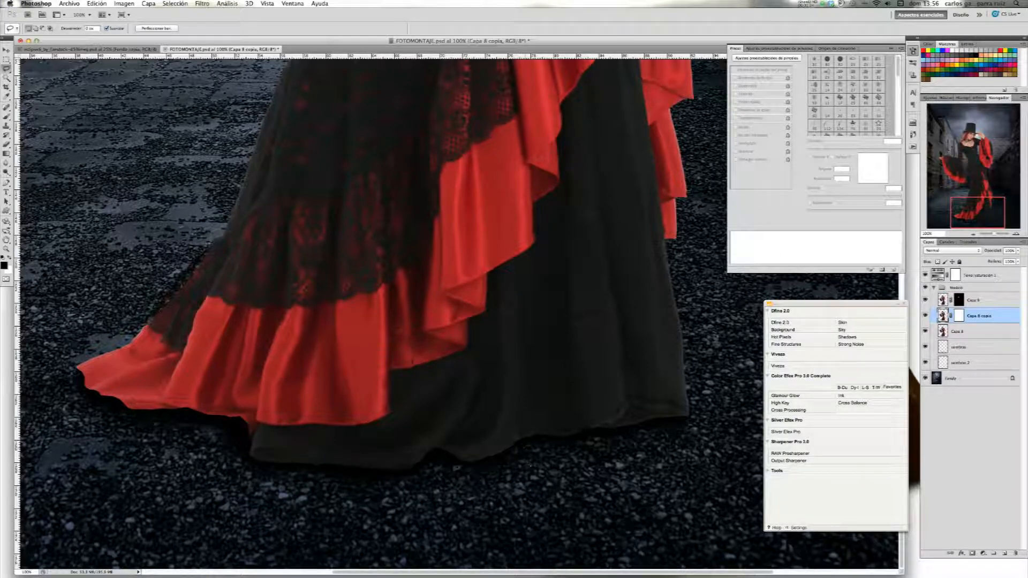
mouse_move(464, 461)
left_mouse_down()
mouse_move(525, 430)
mouse_move(558, 426)
mouse_move(585, 442)
mouse_move(461, 470)
left_mouse_up()
key("super+d")
mouse_move(695, 412)
left_mouse_down()
mouse_move(578, 433)
mouse_move(706, 432)
left_mouse_up()
key("super+d")
mouse_move(432, 451)
left_mouse_down()
mouse_move(416, 461)
mouse_move(429, 464)
left_mouse_up()
key("Delete")
key("super+d")
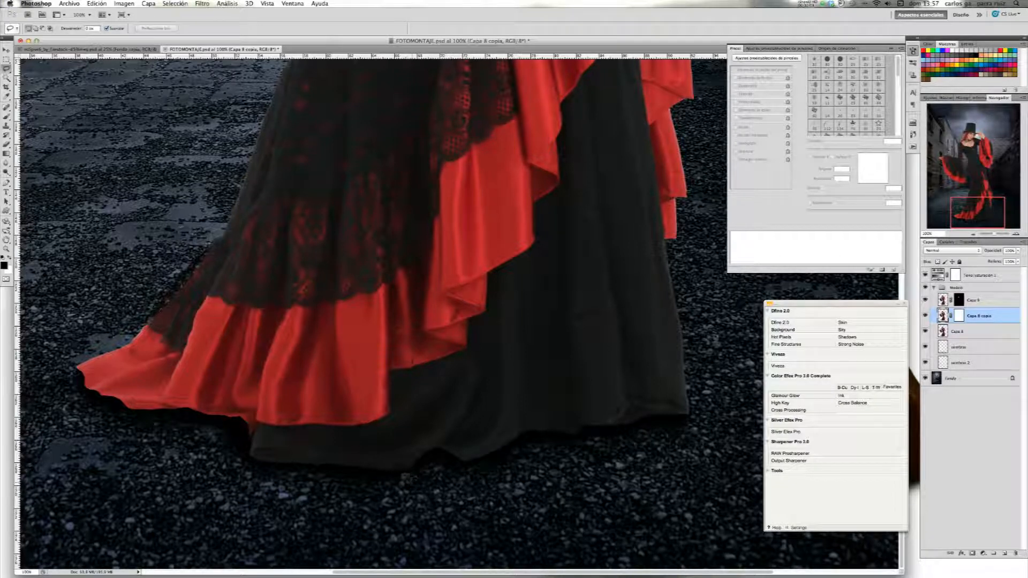
Stamp all visible layers into a new layer above the Hue/Saturation adjustment and name it combinado
left_click(969, 289)
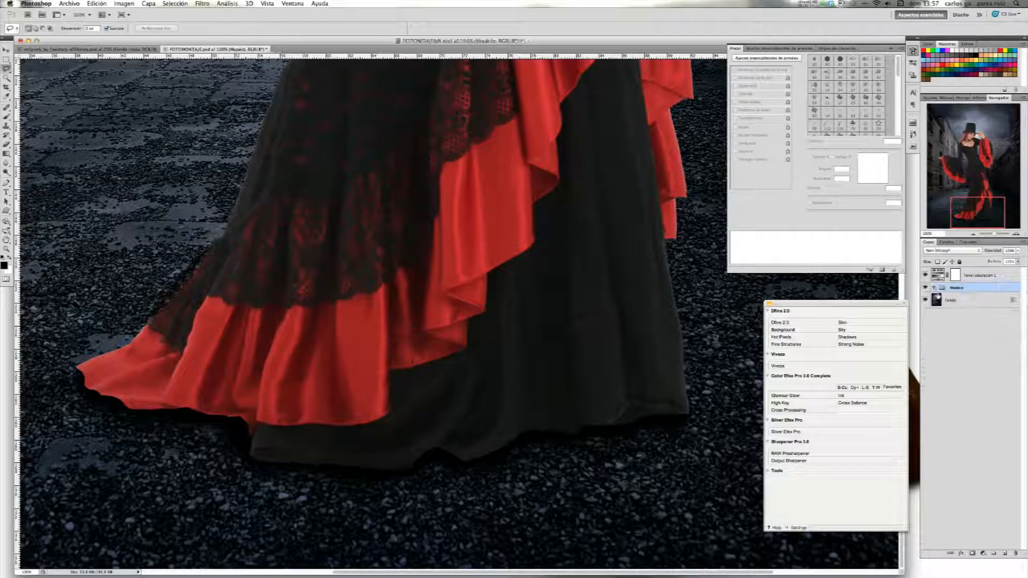
left_click(981, 197)
key("super+0")
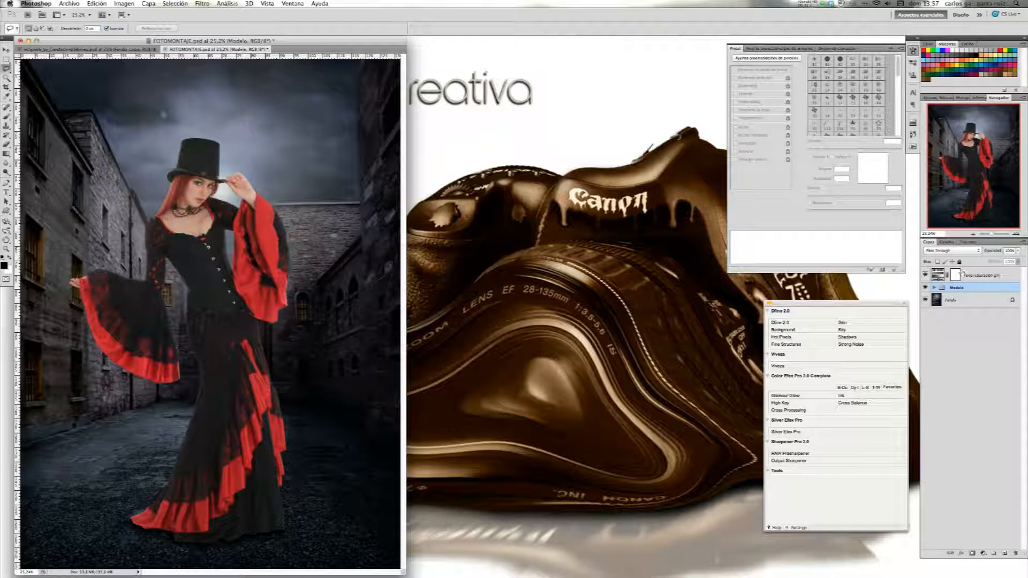
left_click(991, 275)
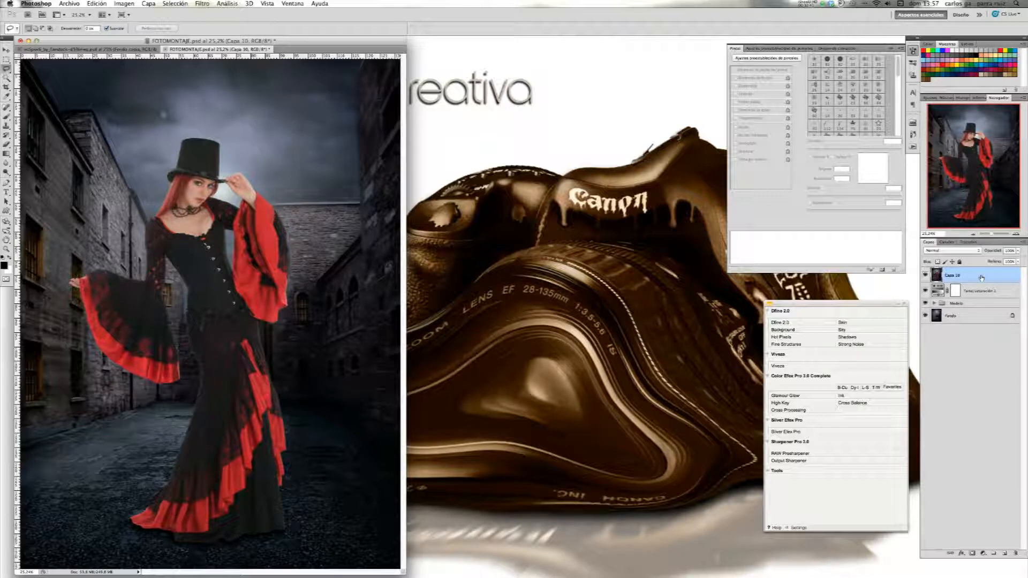
double_click(953, 275)
type("De")
key("Return")
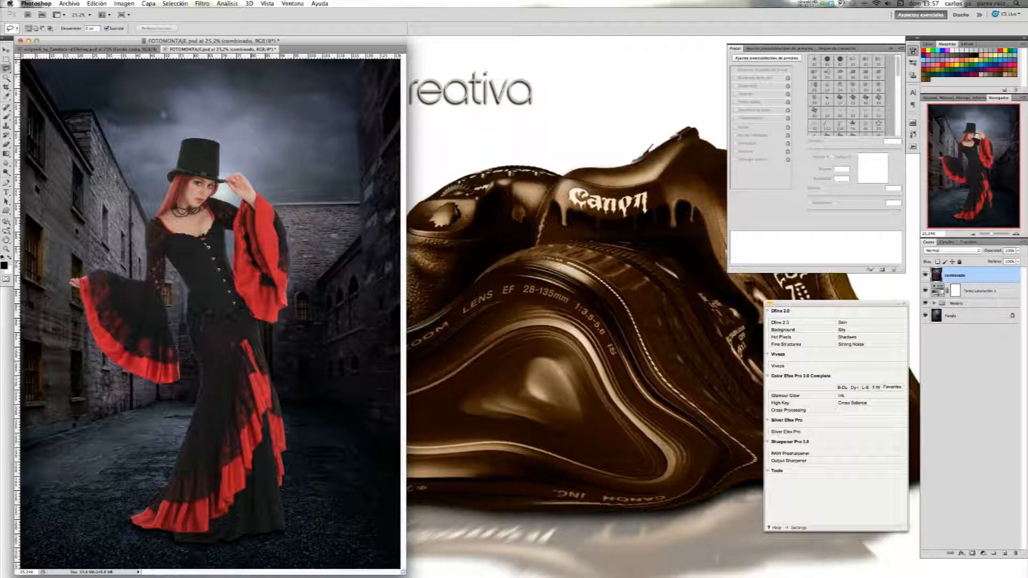
Duplicate the combinado layer and apply Reduce Noise to the copy with strength 10 and all other values at 0%
key("super+j")
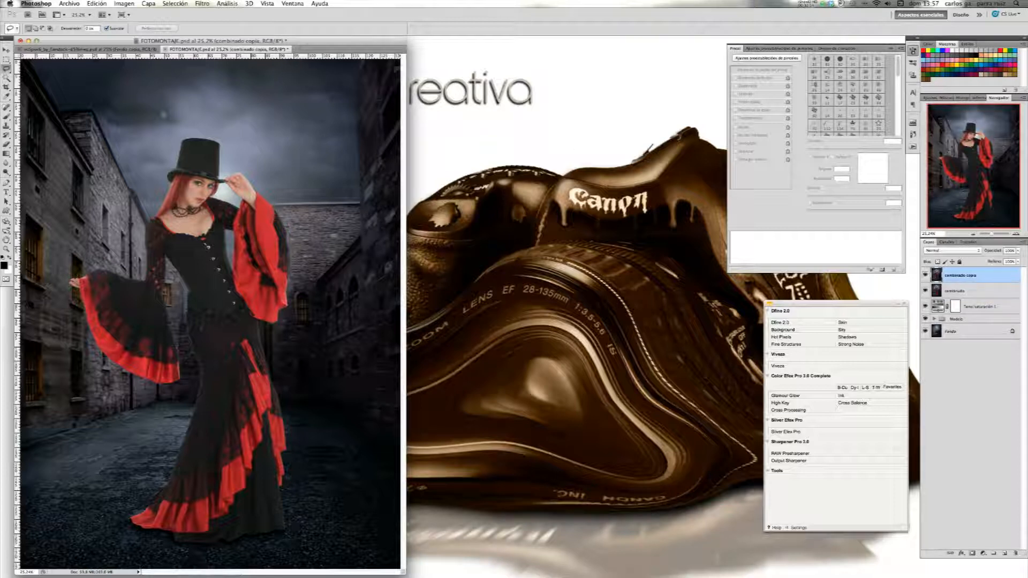
left_click(204, 6)
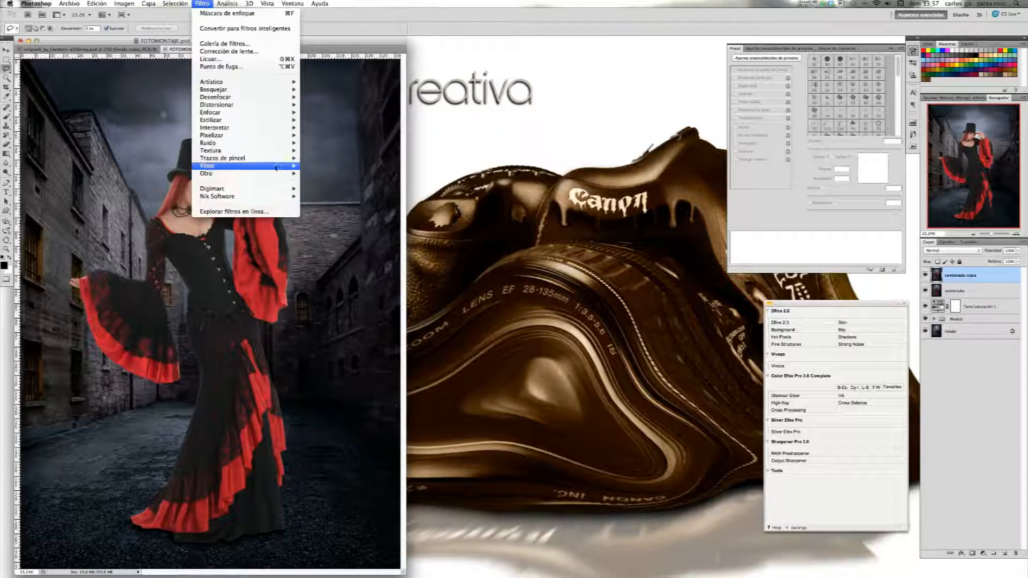
mouse_move(268, 143)
left_click(349, 173)
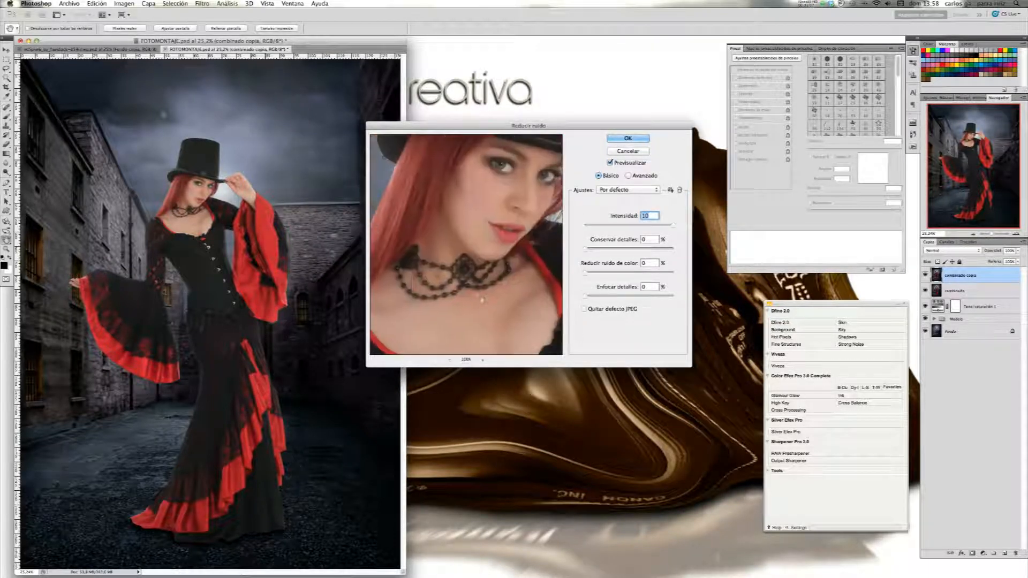
left_click(630, 139)
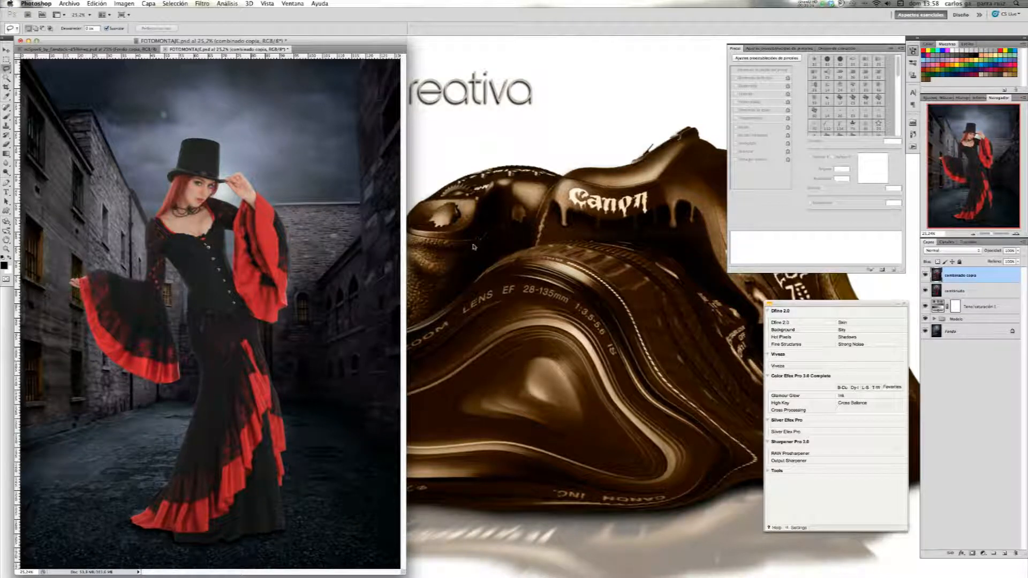
Apply the Add Noise filter to combinado copia with uniform distribution and monochromatic off, checking the model in the preview
left_click(200, 3)
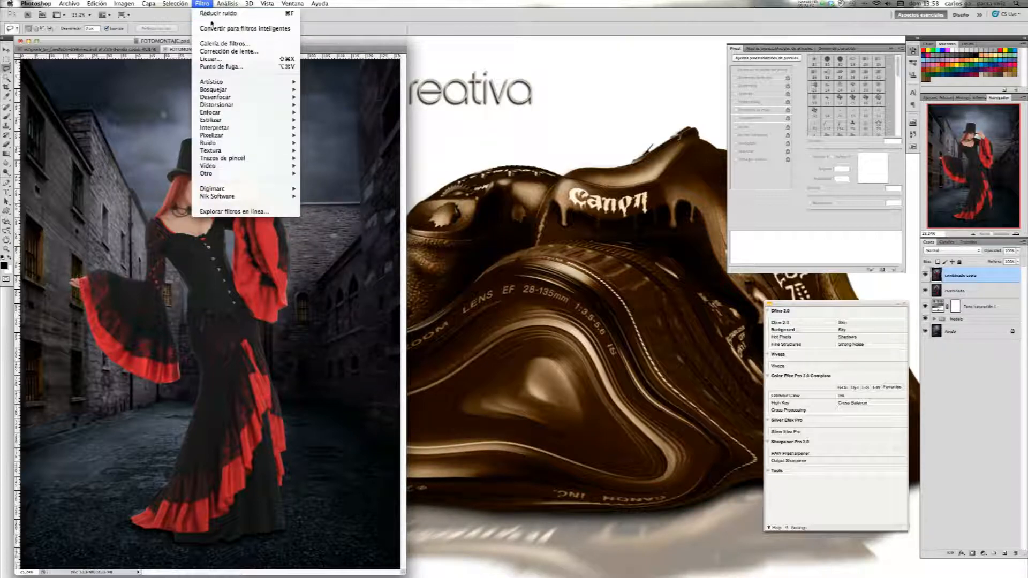
mouse_move(260, 143)
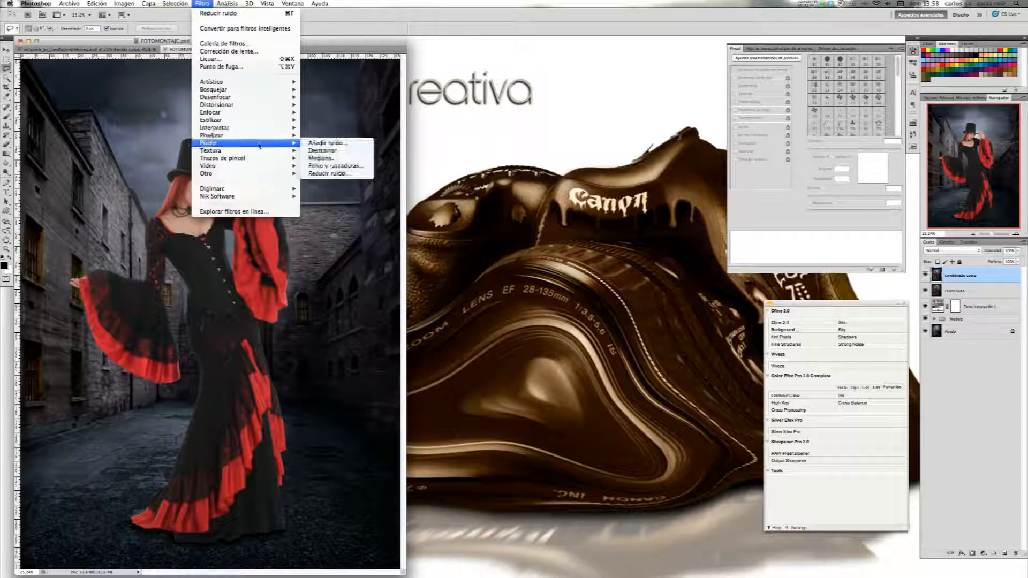
left_click(333, 143)
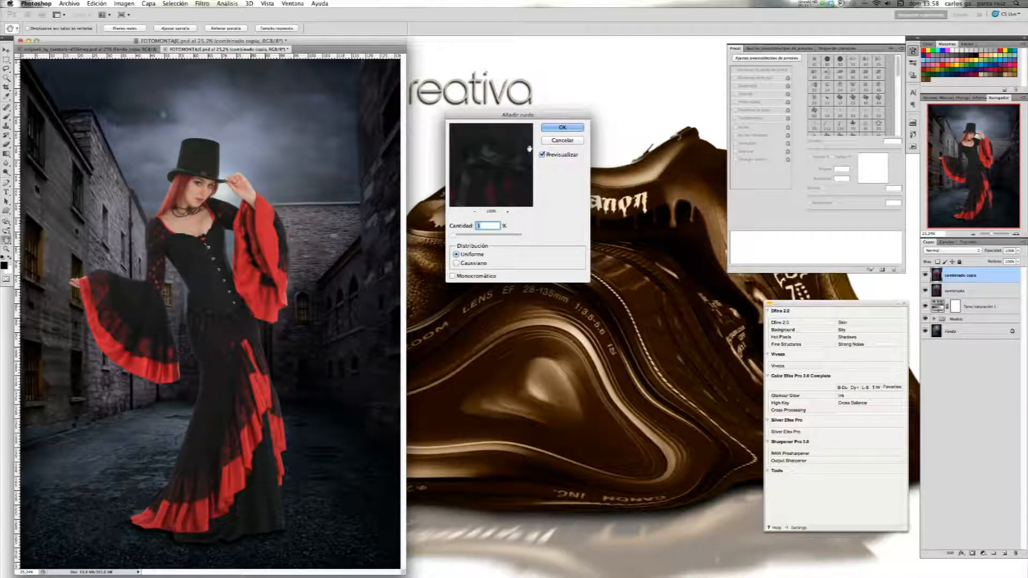
left_click_drag(476, 162, 499, 195)
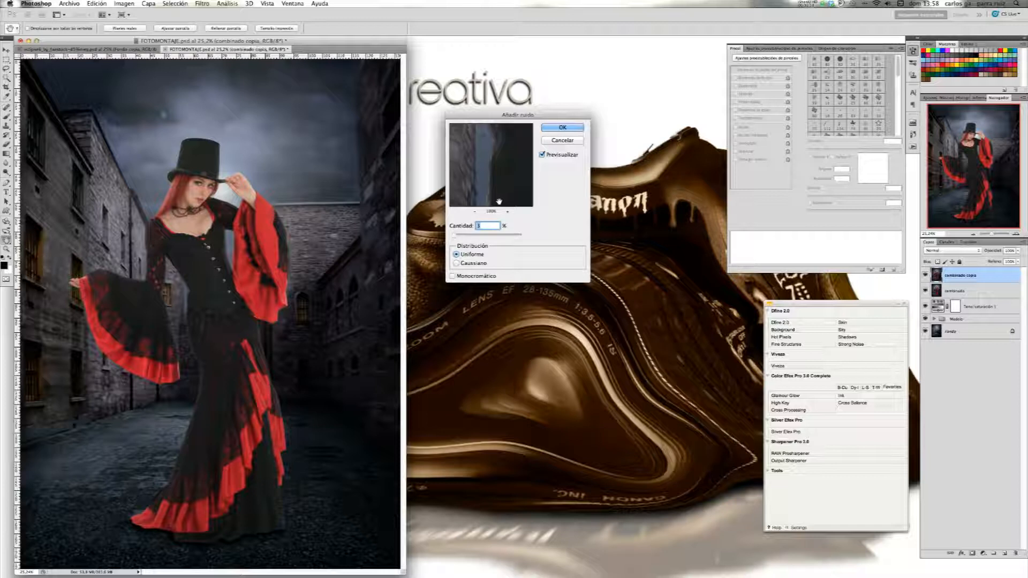
left_click_drag(499, 154, 502, 188)
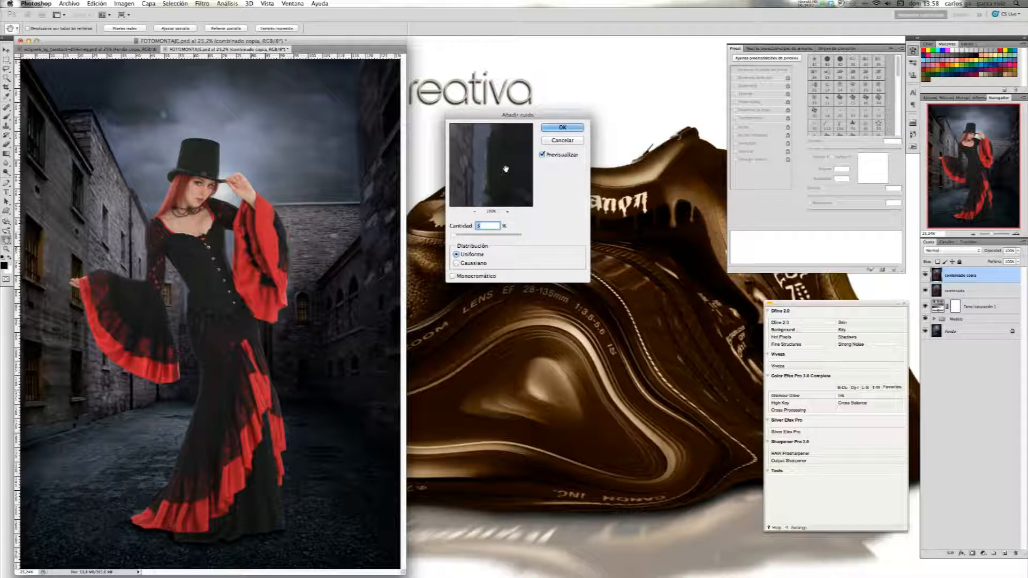
left_click(546, 130)
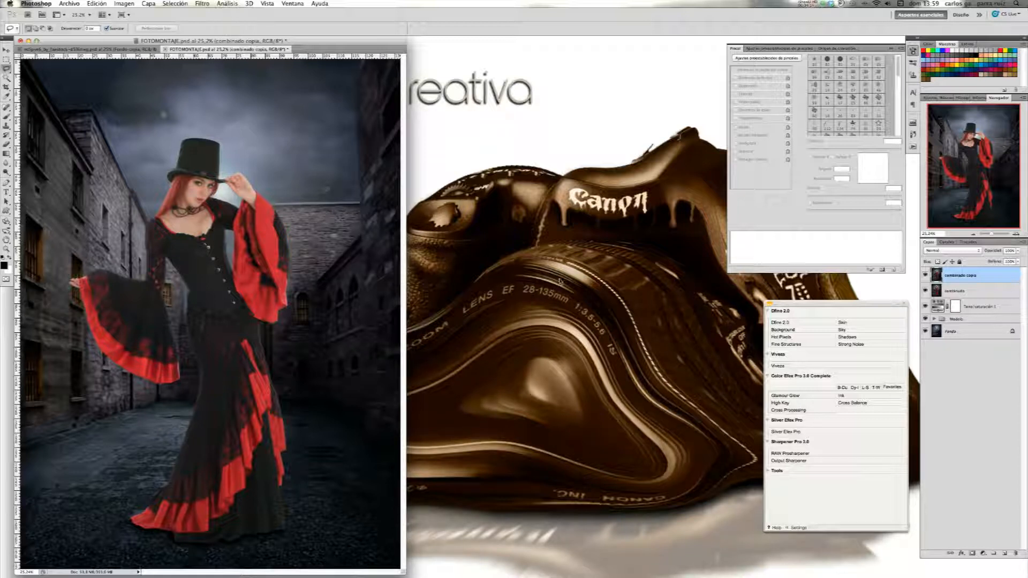
Add a white layer mask to combinado copia while viewing the model's face and torso at actual pixel size
left_click(267, 4)
left_click(311, 92)
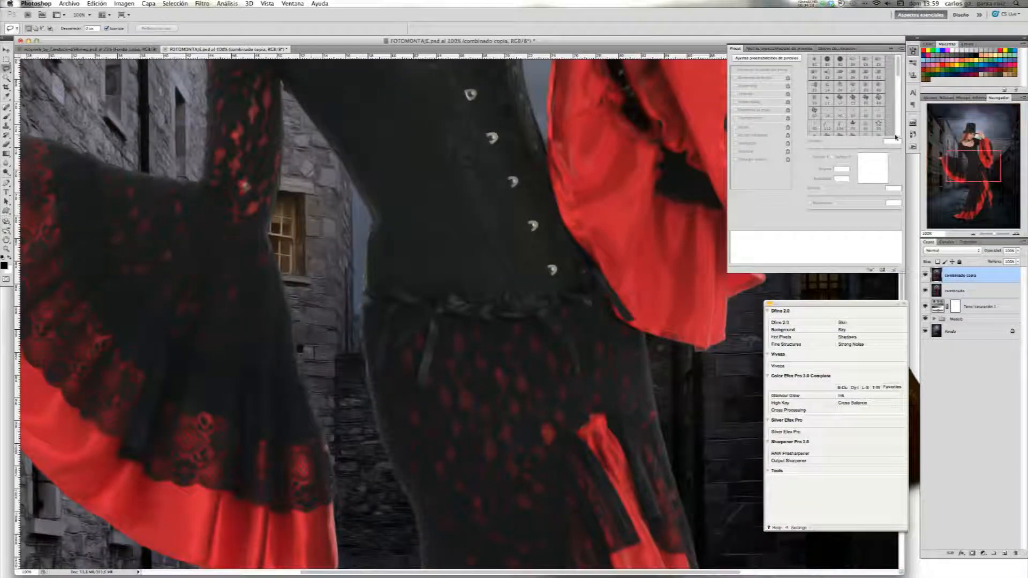
left_click_drag(973, 165, 974, 142)
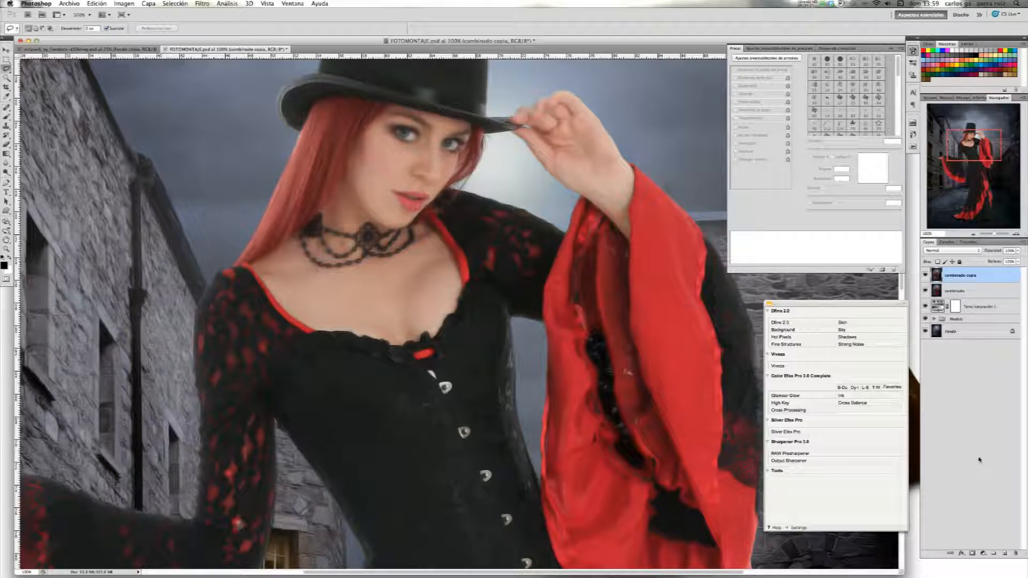
left_click(973, 553, "alt")
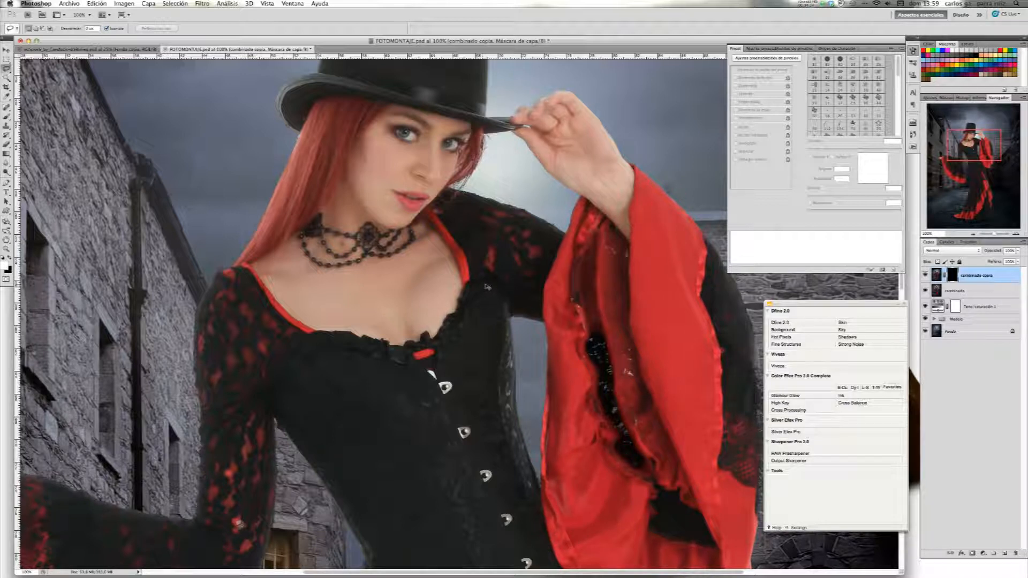
key("super+z")
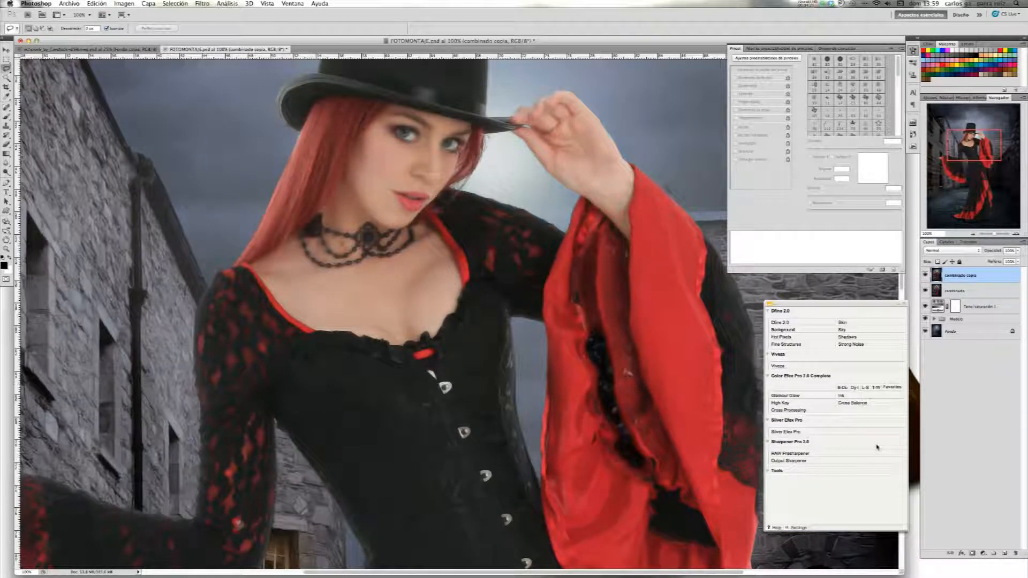
left_click(972, 553)
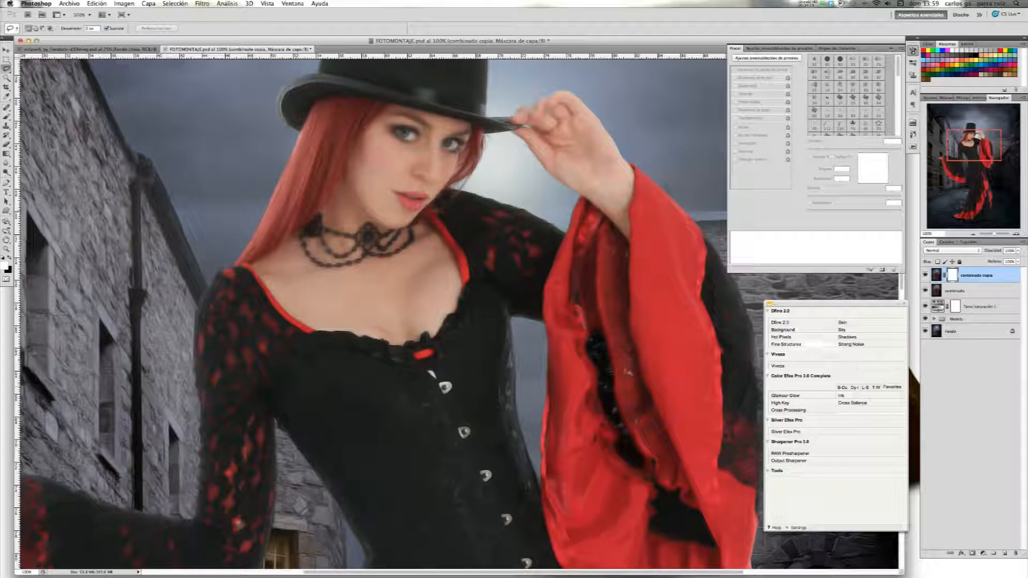
Paint black at a higher brush opacity over the eyes and lips on the combinado copia mask, comparing the layer on and off
left_click(7, 117)
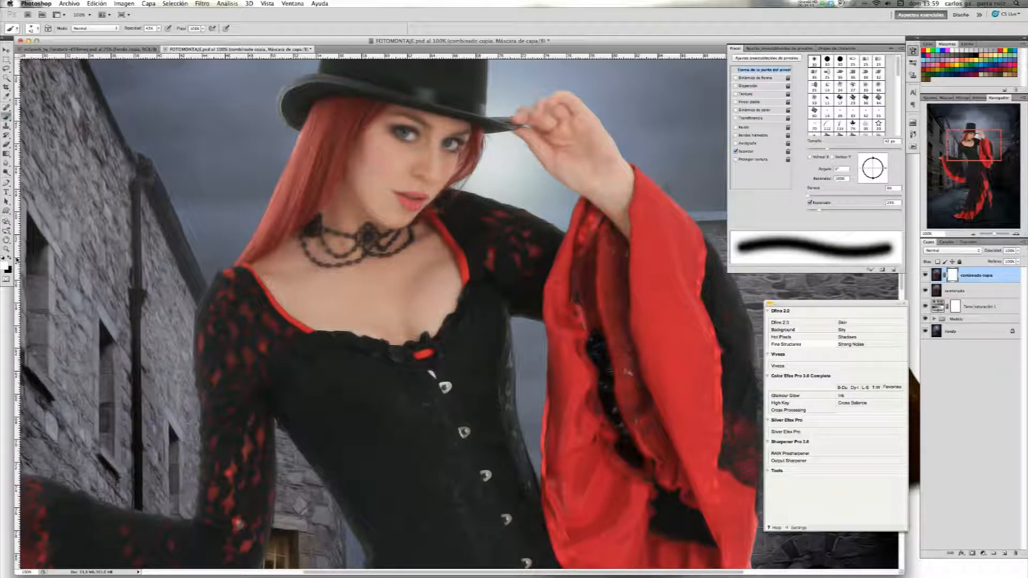
left_click(10, 258)
left_click(159, 29)
left_click_drag(163, 38, 168, 37)
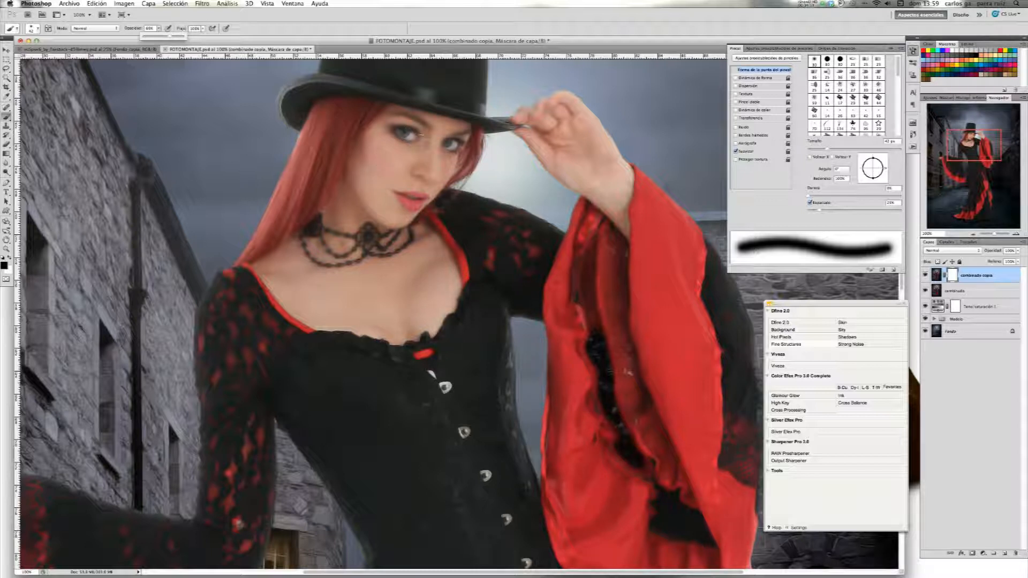
left_click_drag(415, 139, 392, 117)
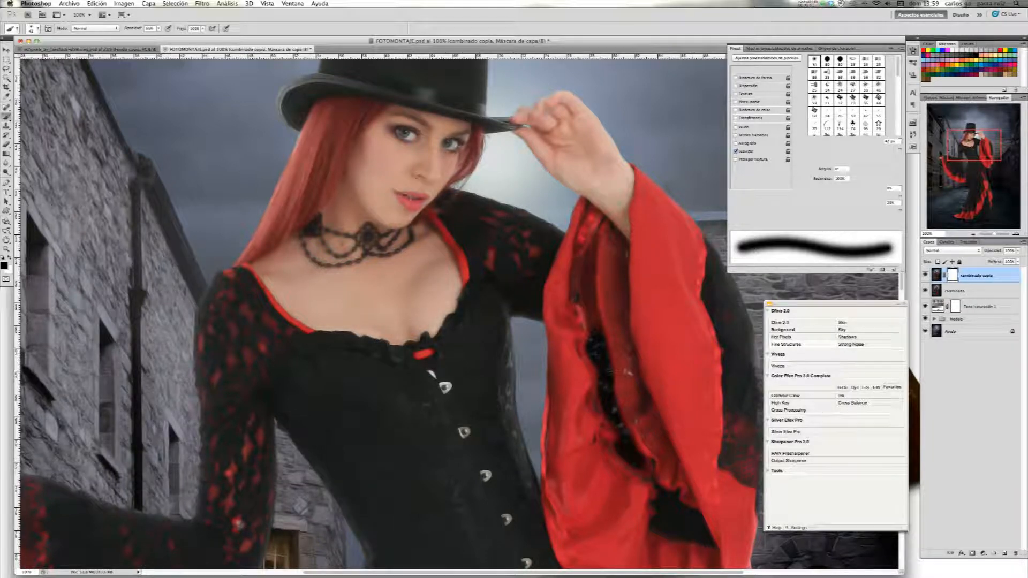
mouse_move(453, 144)
left_mouse_down()
mouse_move(464, 129)
mouse_move(440, 126)
left_mouse_up()
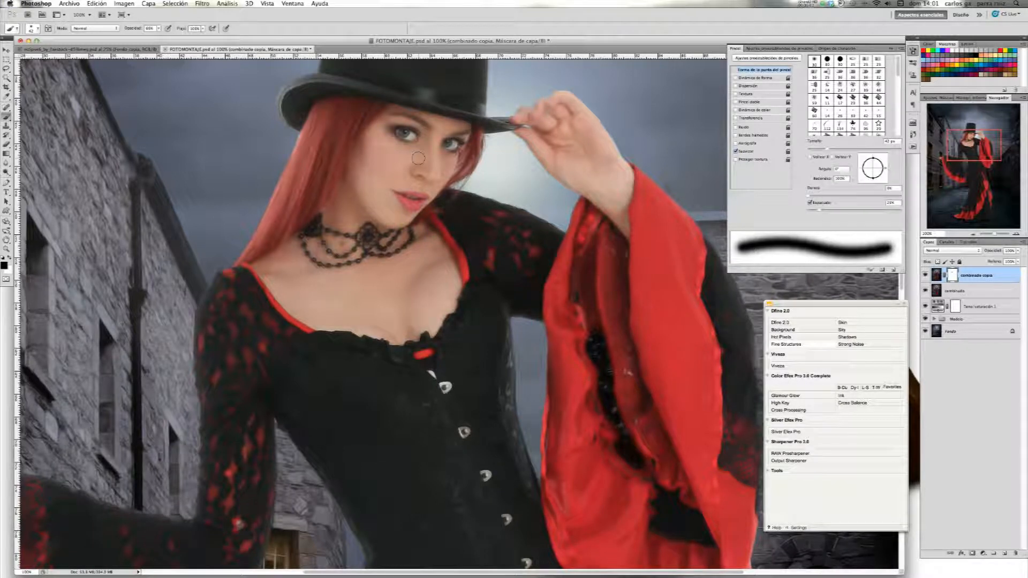
mouse_move(407, 135)
left_mouse_down()
mouse_move(393, 131)
mouse_move(403, 134)
left_mouse_up()
left_click_drag(409, 201, 423, 193)
left_click(926, 276)
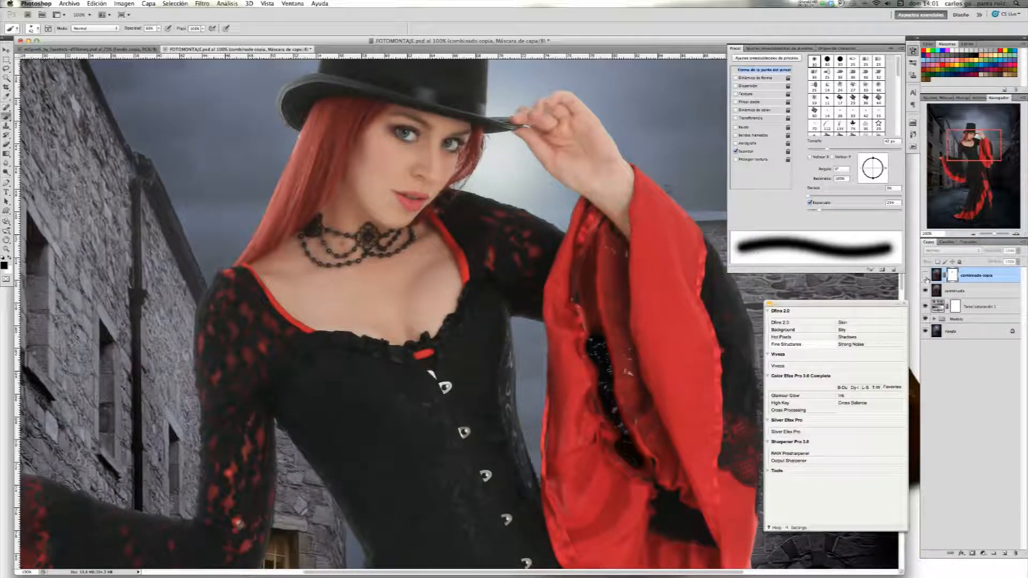
left_click(925, 275)
left_click(926, 276)
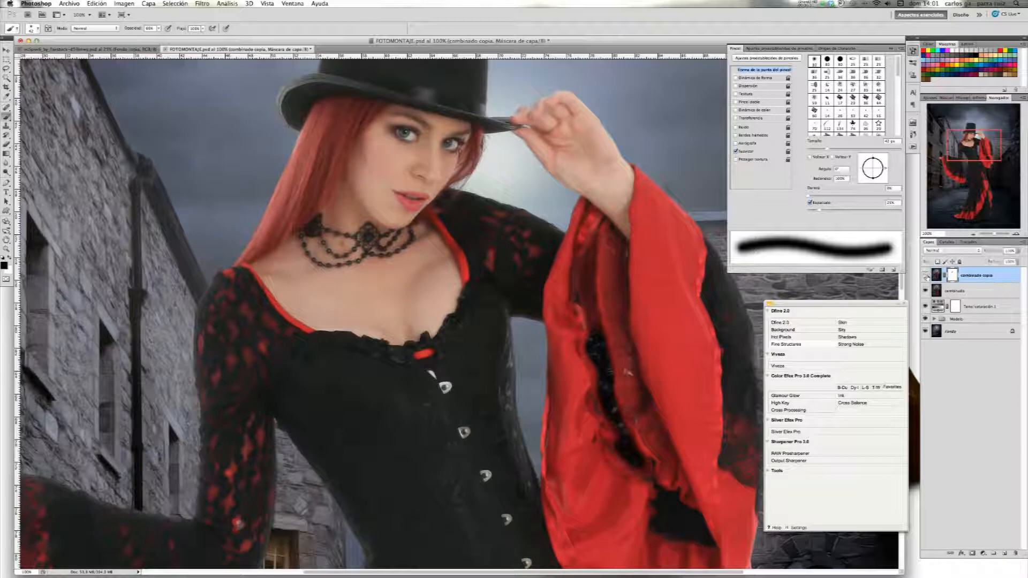
left_click(925, 276)
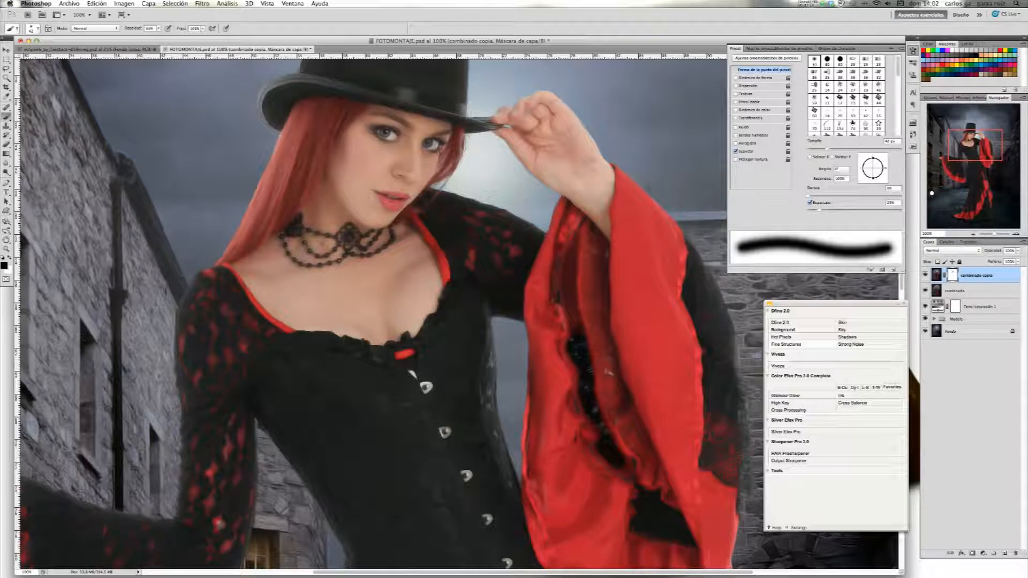
Stamp all visible layers into a new top layer and sharpen it with Unsharp Mask at amount 62%, radius 6.1 pixels and threshold 0
key("super+alt+shift+e")
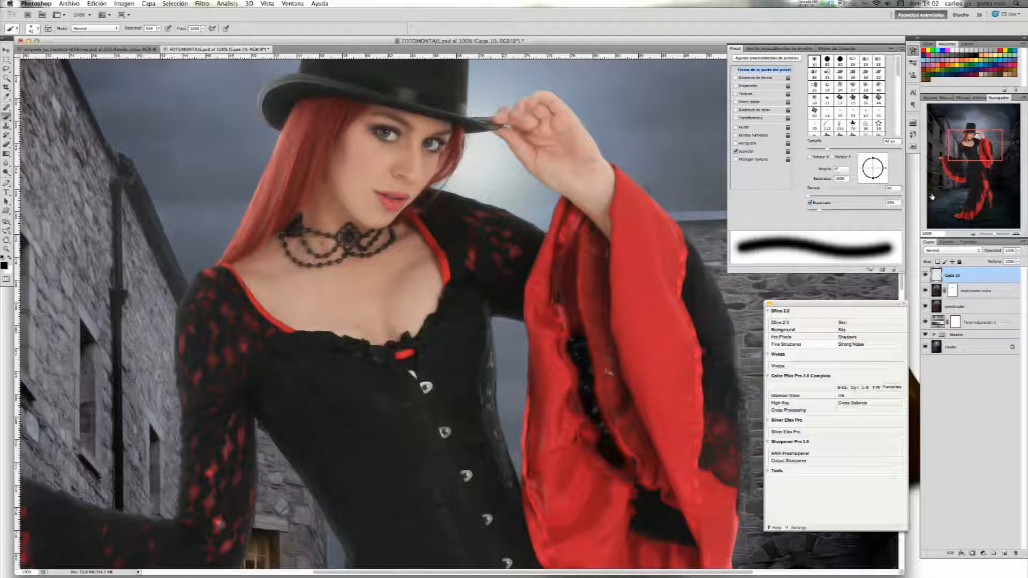
left_click(202, 3)
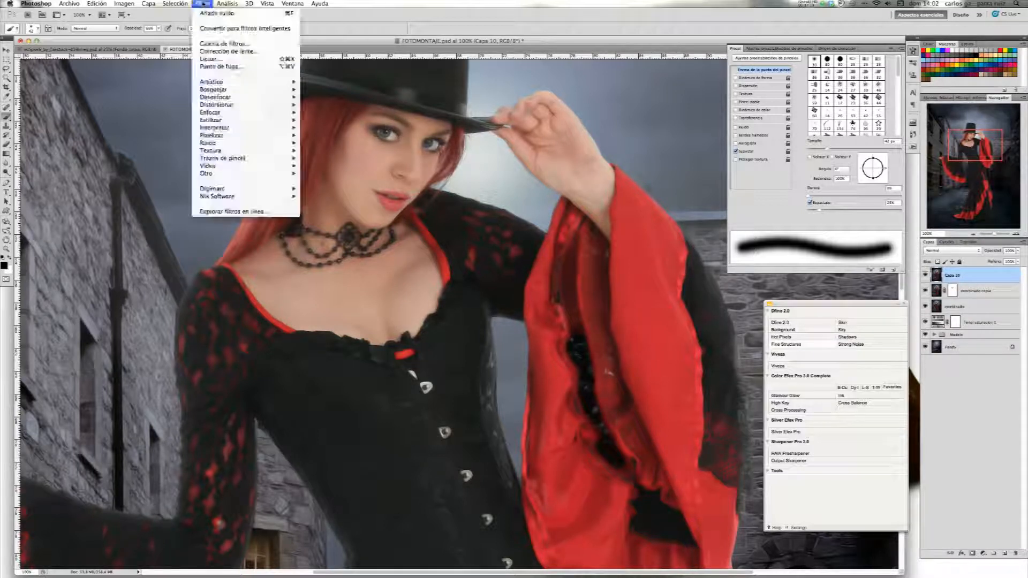
mouse_move(252, 112)
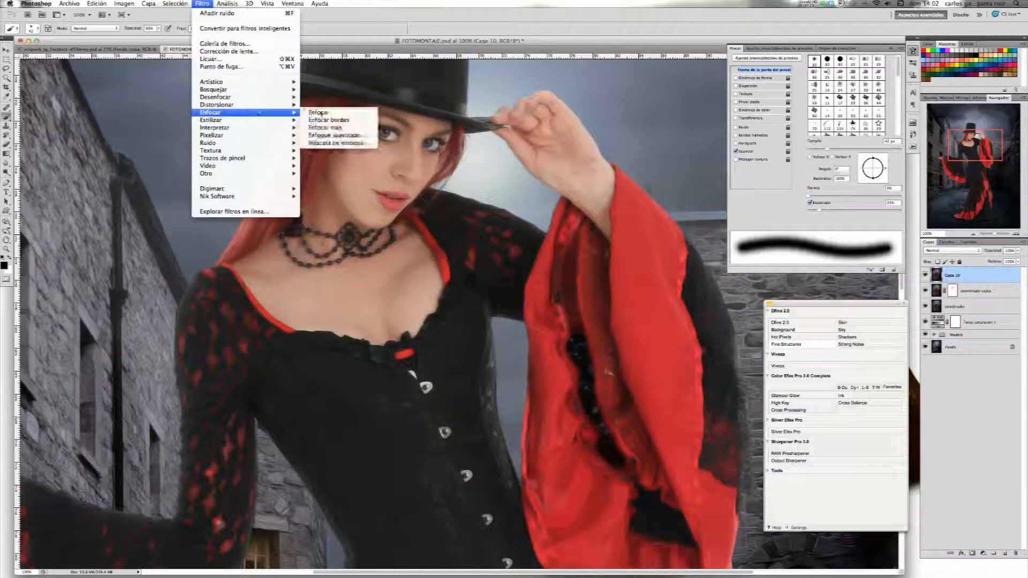
left_click(352, 143)
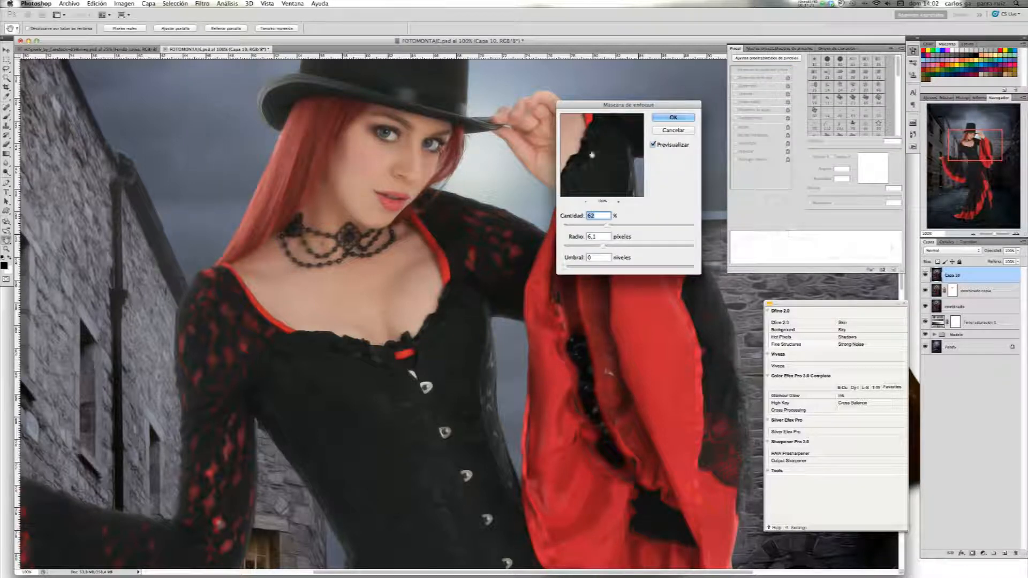
left_click_drag(595, 145, 619, 169)
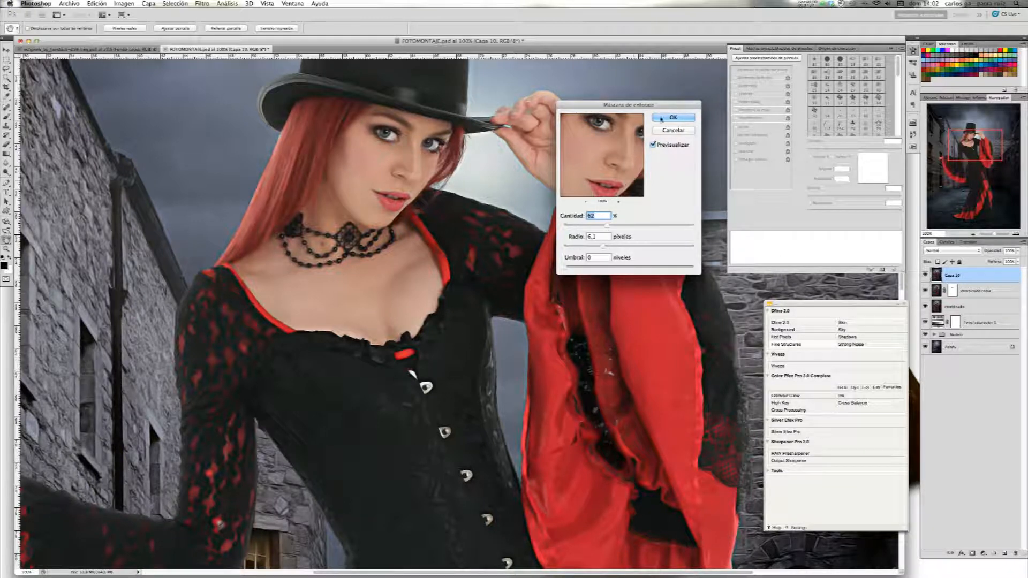
left_click(666, 120)
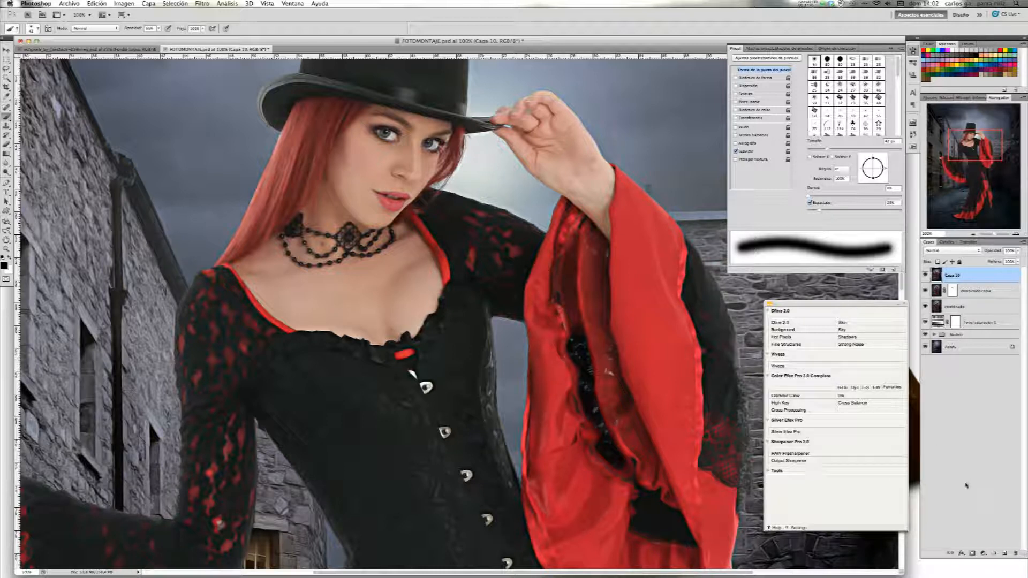
Add a black mask to Capa 10 and paint the sharpening back over the eyes and facial features with a low-opacity white brush
left_click(972, 554, "alt")
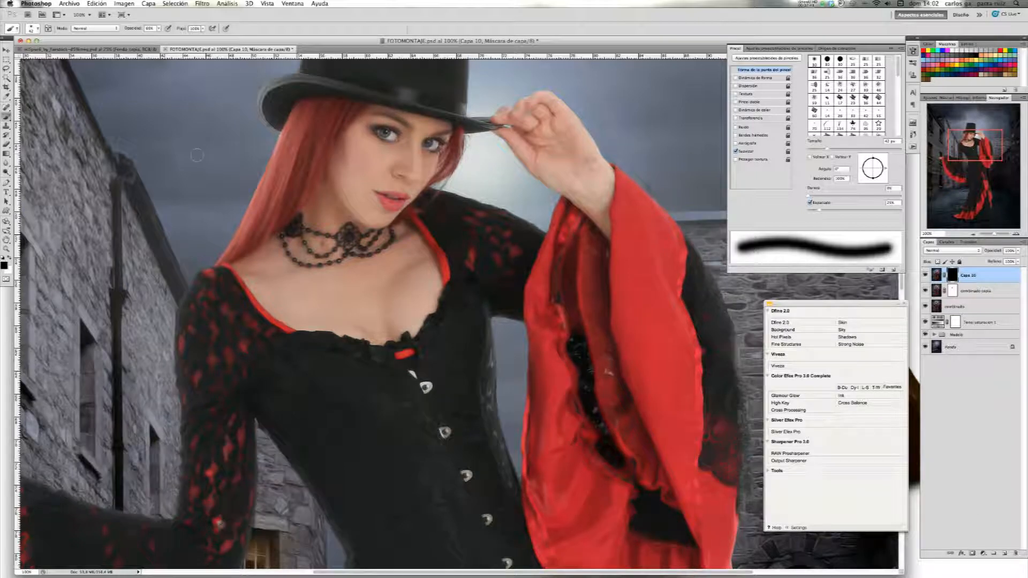
left_click(9, 259)
left_click(159, 28)
left_click_drag(159, 37, 150, 39)
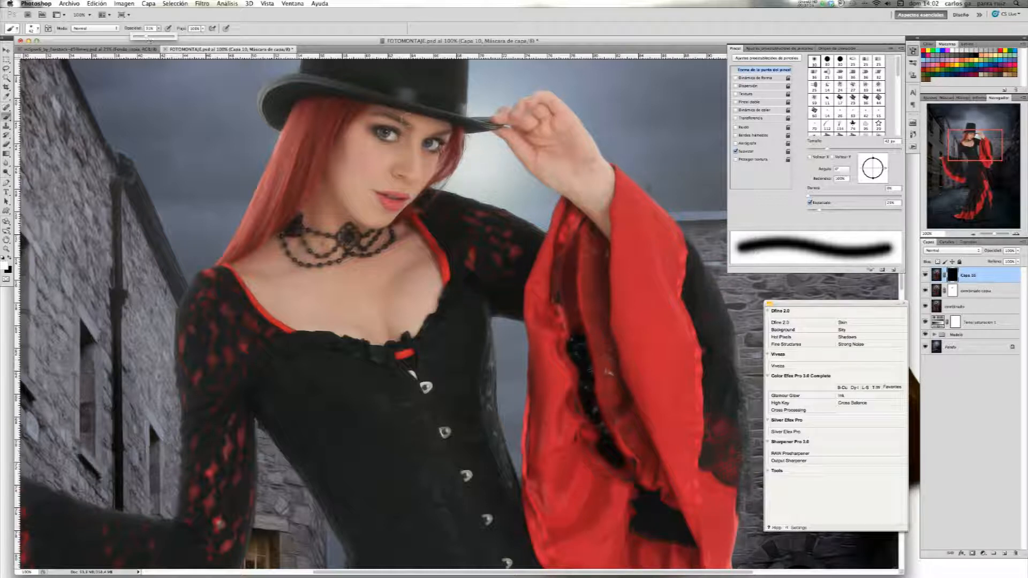
left_click(386, 134)
left_click_drag(387, 134, 435, 144)
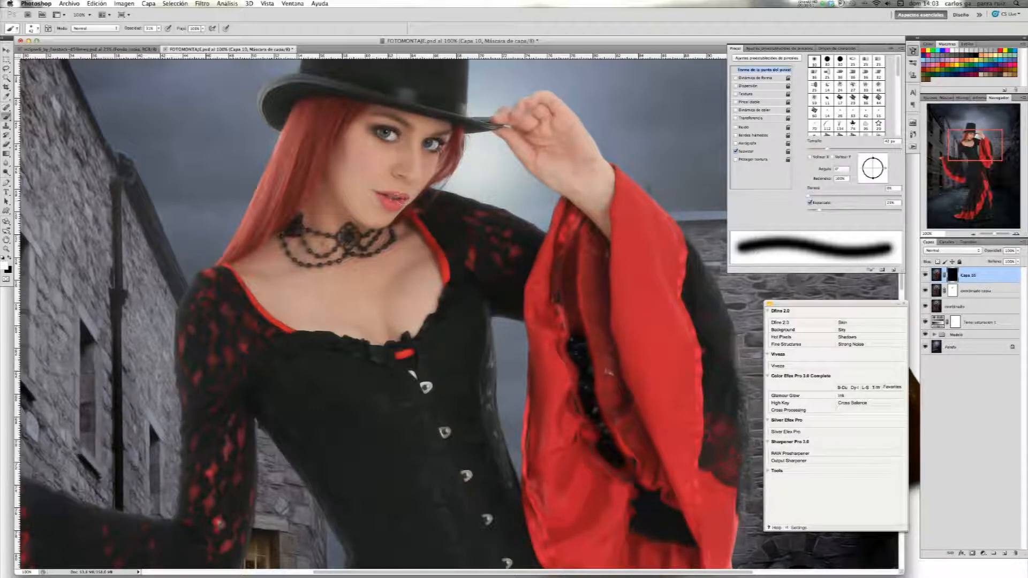
left_click_drag(412, 174, 397, 172)
left_click_drag(392, 129, 390, 133)
left_click_drag(428, 142, 431, 141)
Compare the face with Capa 10 shown and hidden, and check the hat area and the whole photomontage
left_click(925, 275)
left_click(925, 277)
left_click(926, 278)
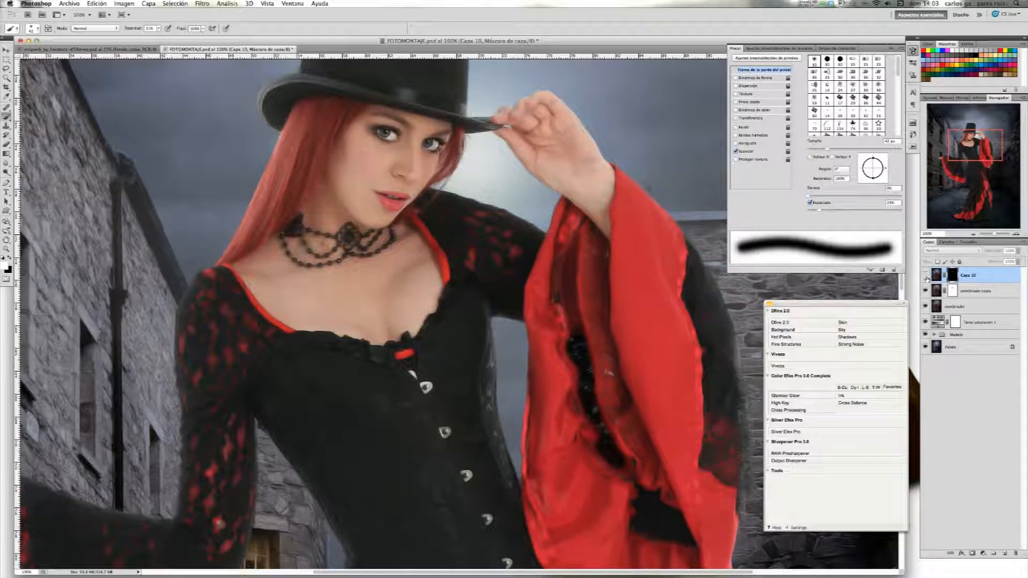
left_click(926, 278)
left_click(926, 278)
left_click(925, 277)
left_click(926, 278)
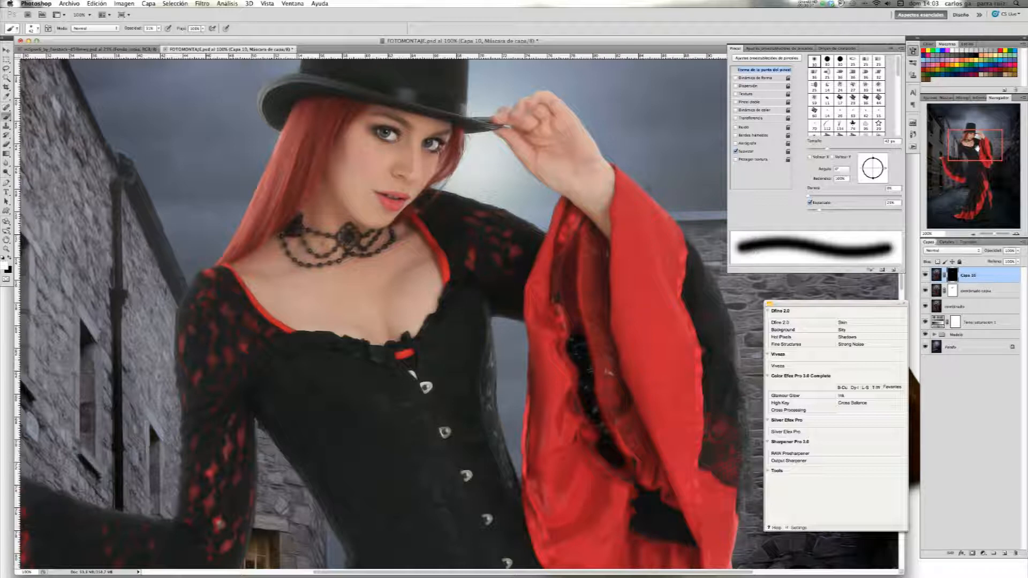
mouse_move(976, 149)
left_mouse_down()
mouse_move(965, 166)
mouse_move(981, 150)
mouse_move(975, 141)
left_mouse_up()
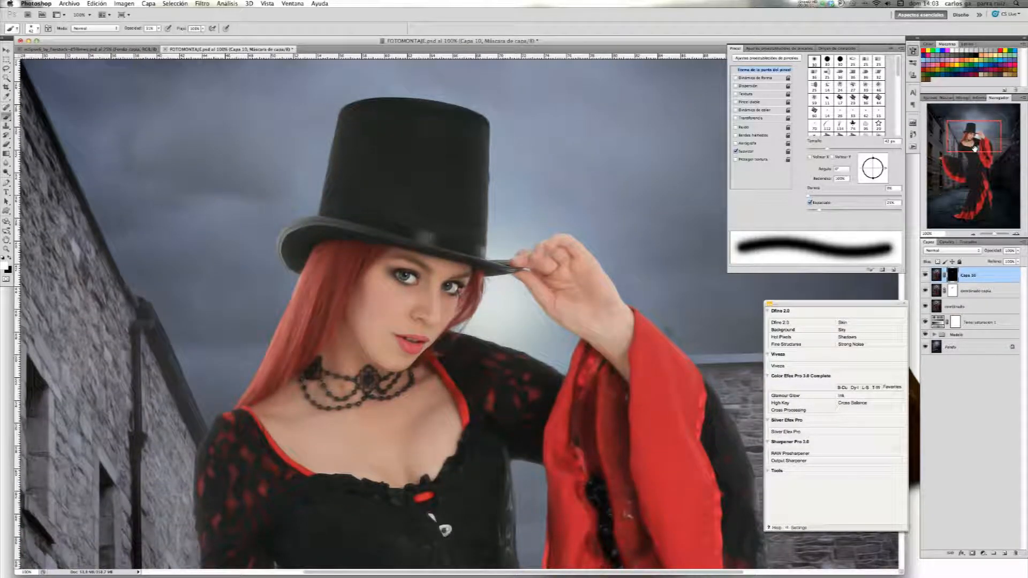
key("super+minus")
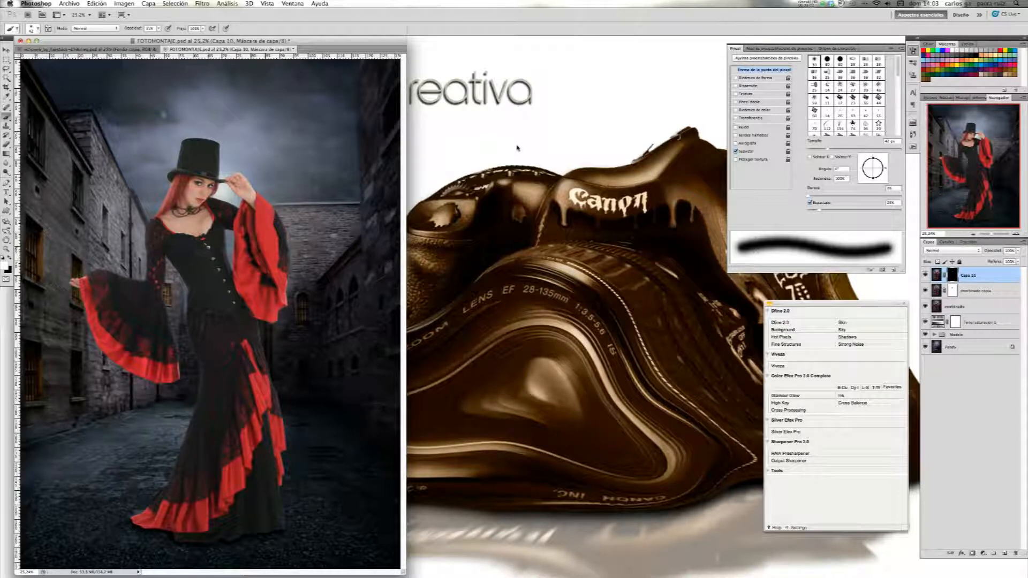
key("super+Tab")
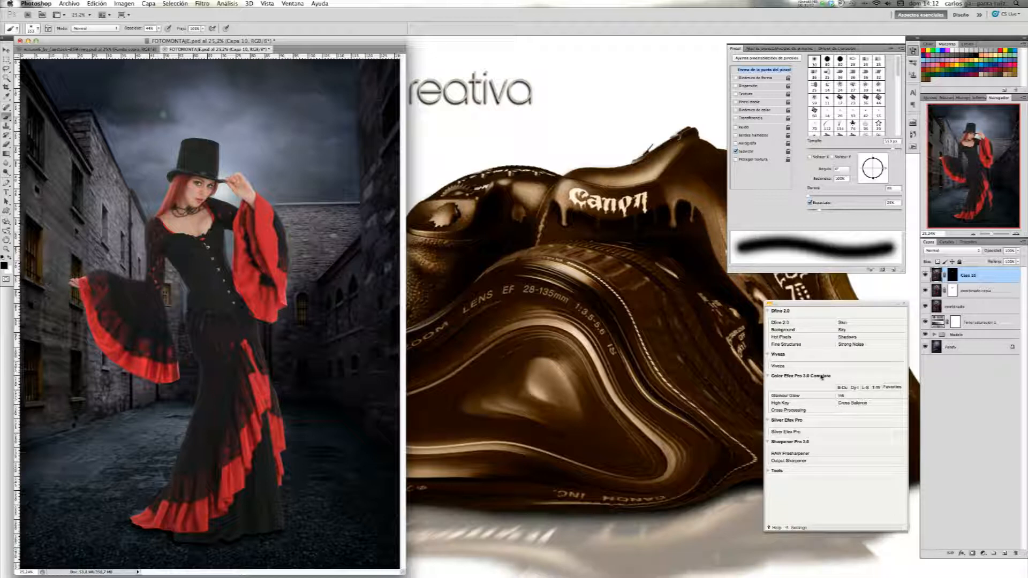
Apply the Color Efex Pro Cross Processing filter as a new layer and lower that layer's opacity
left_click(793, 410)
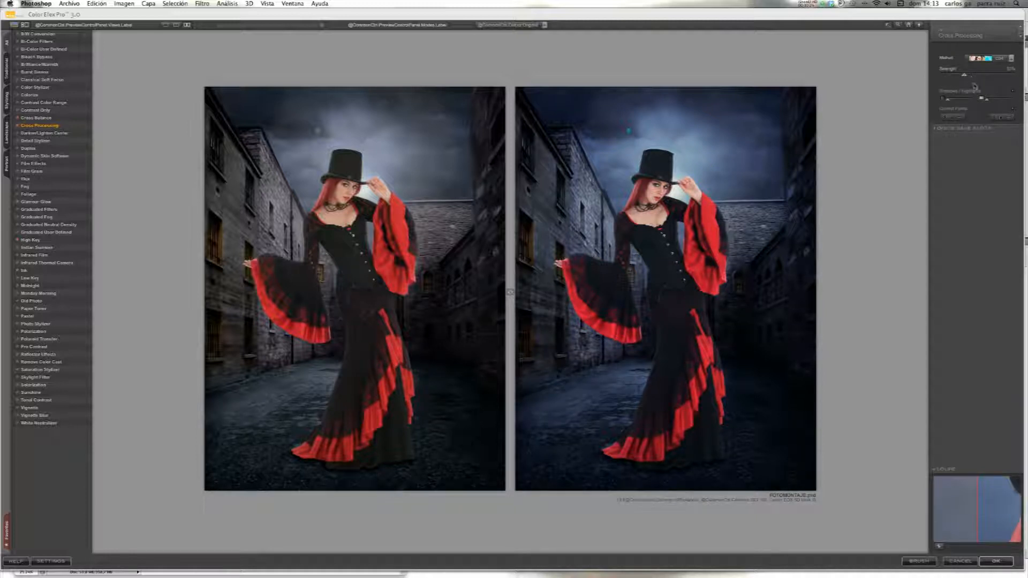
left_click(996, 561)
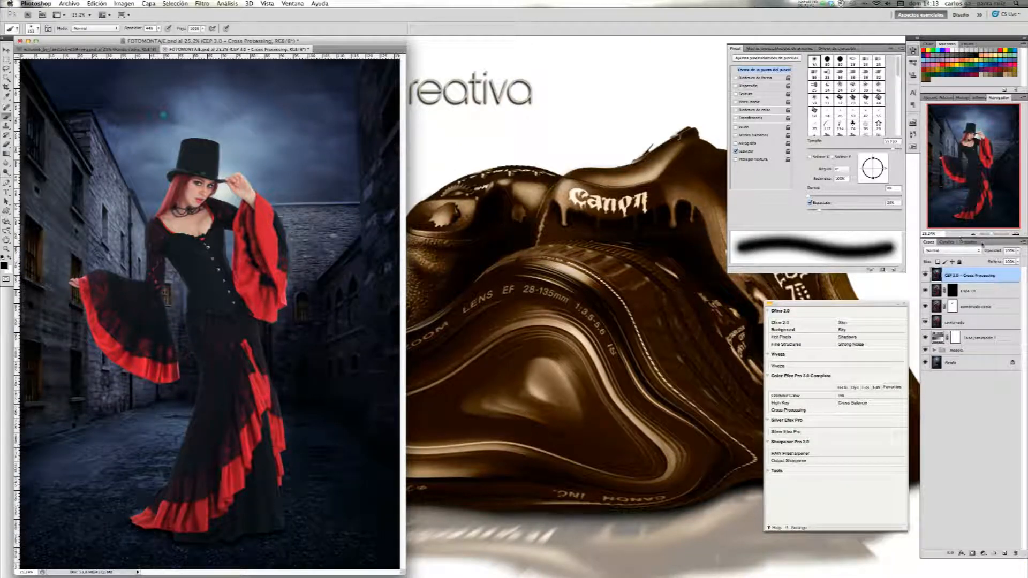
left_click(1018, 252)
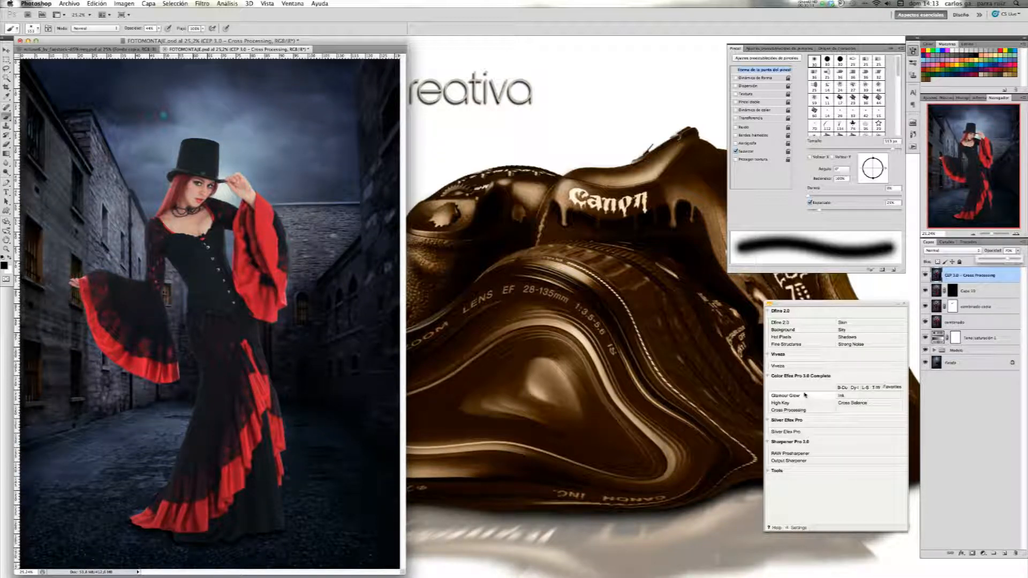
Create a black-and-white layer with Silver Efex Pro using the Overexposed EV +1 preset
left_click(795, 432)
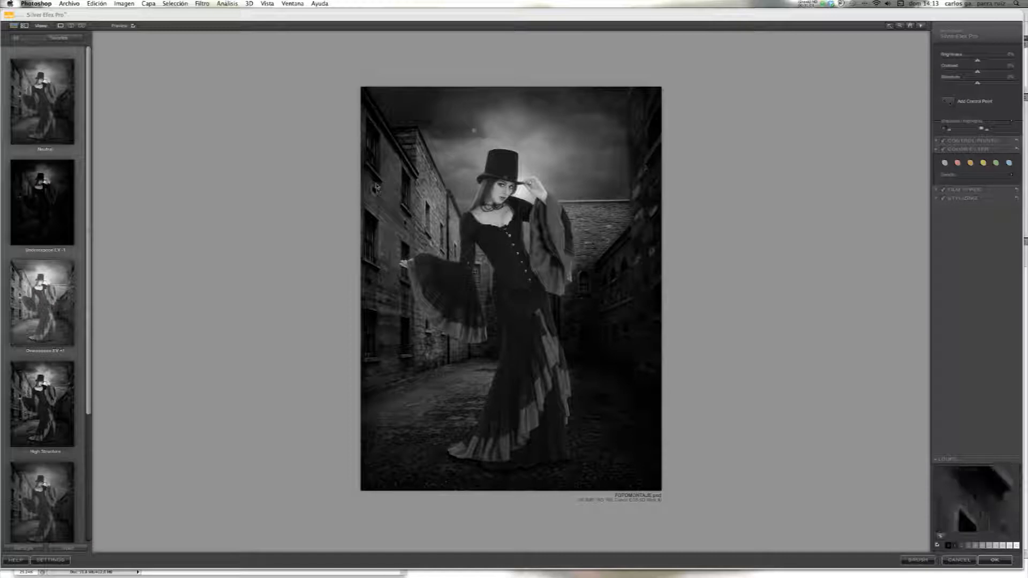
left_click(60, 326)
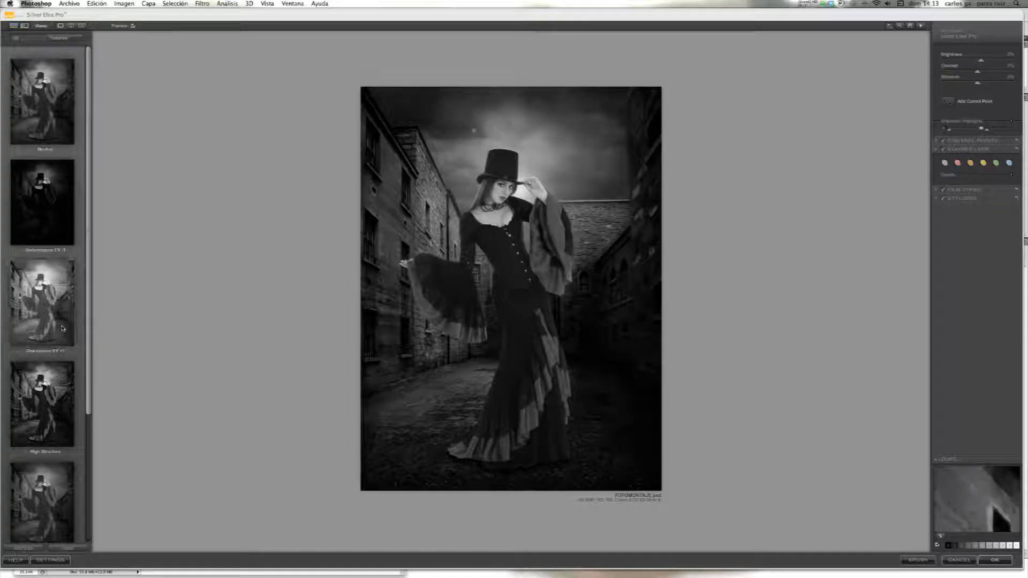
left_click(1003, 561)
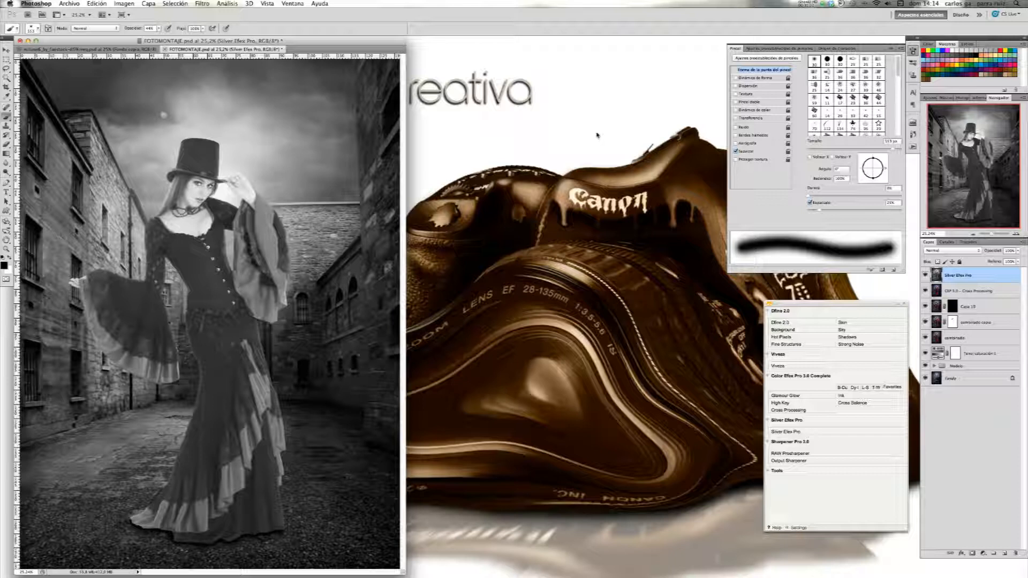
Set the Silver Efex Pro layer's blend mode to Luz suave and add a white layer mask to it
left_click(943, 252)
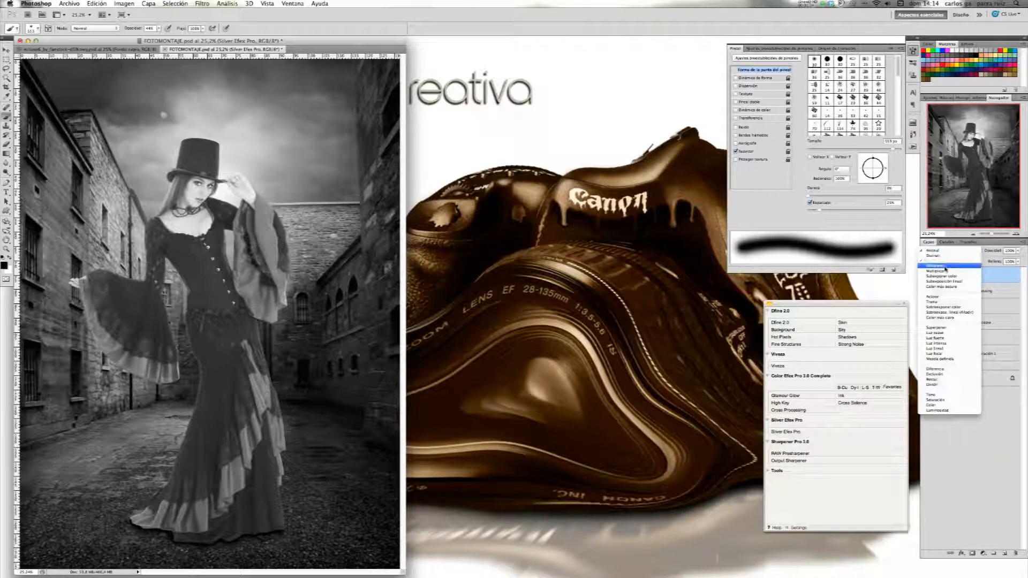
left_click(940, 333)
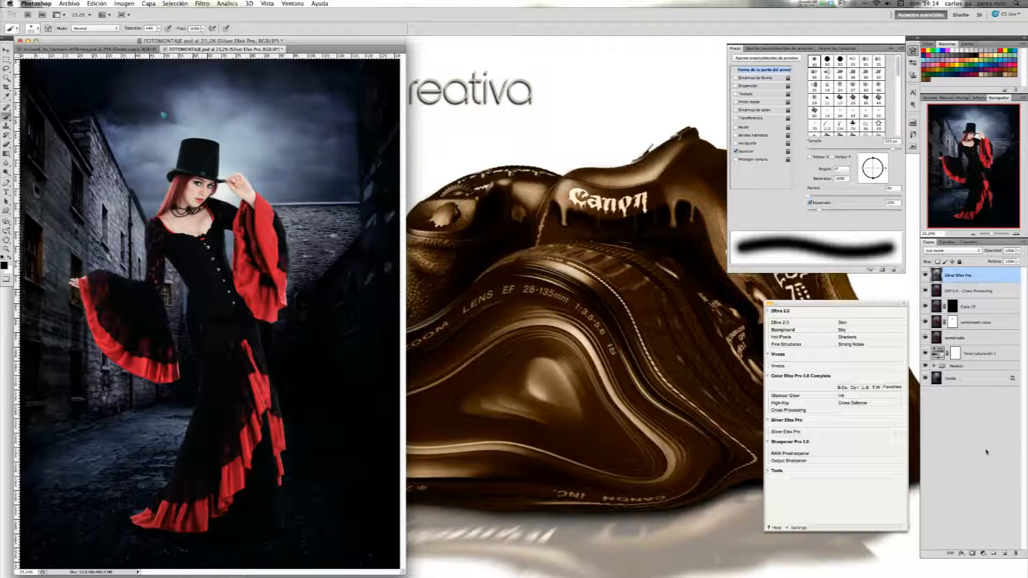
left_click(971, 555)
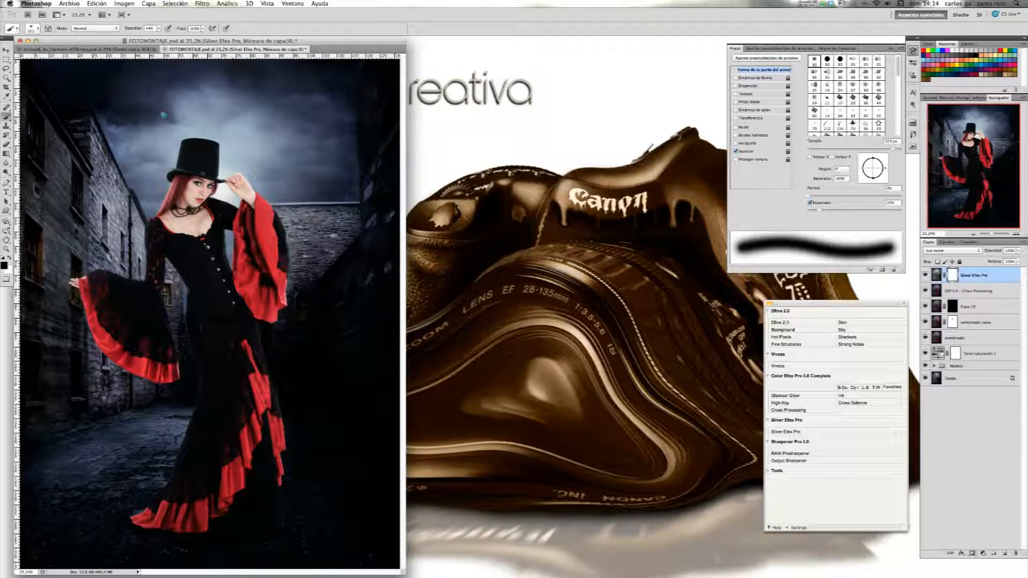
Paint black at reduced brush opacity over the model and dress on the Silver Efex Pro mask, comparing the layer shown and hidden
left_click_drag(159, 29, 156, 37)
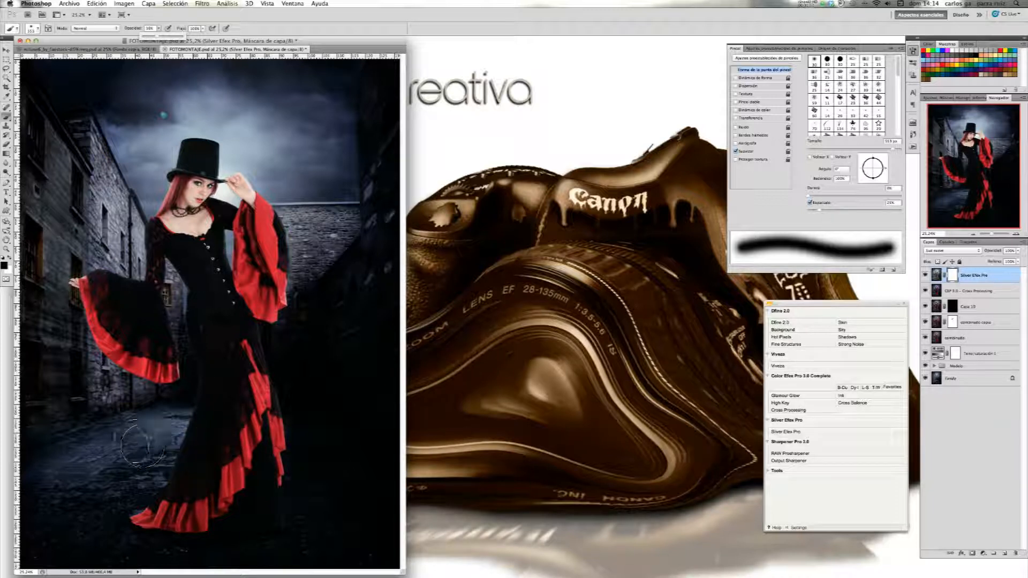
left_click(141, 433)
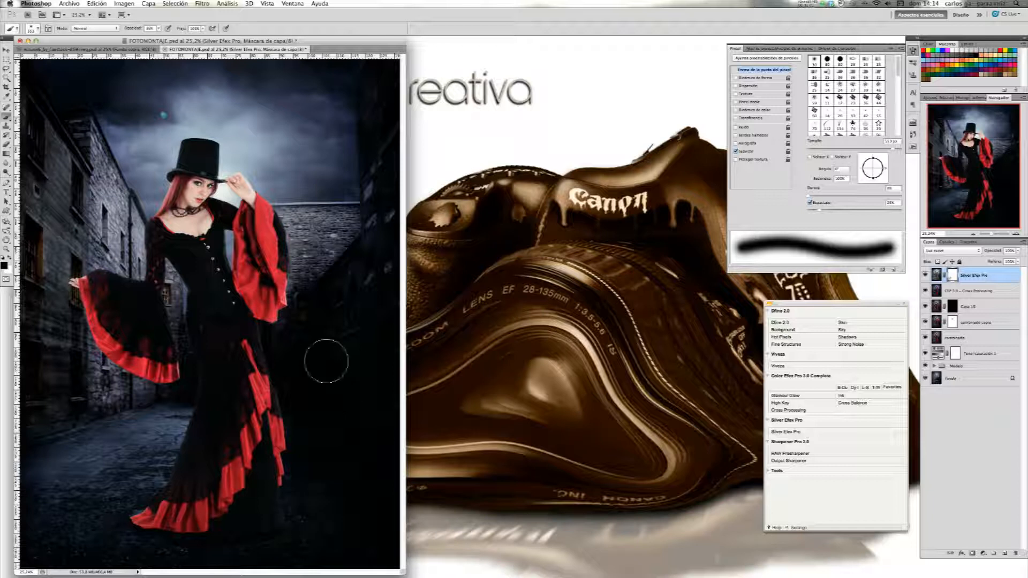
mouse_move(196, 239)
left_mouse_down()
mouse_move(123, 305)
mouse_move(241, 214)
mouse_move(252, 445)
mouse_move(352, 501)
mouse_move(47, 259)
mouse_move(203, 525)
mouse_move(79, 541)
mouse_move(236, 329)
mouse_move(93, 319)
mouse_move(237, 410)
left_mouse_up()
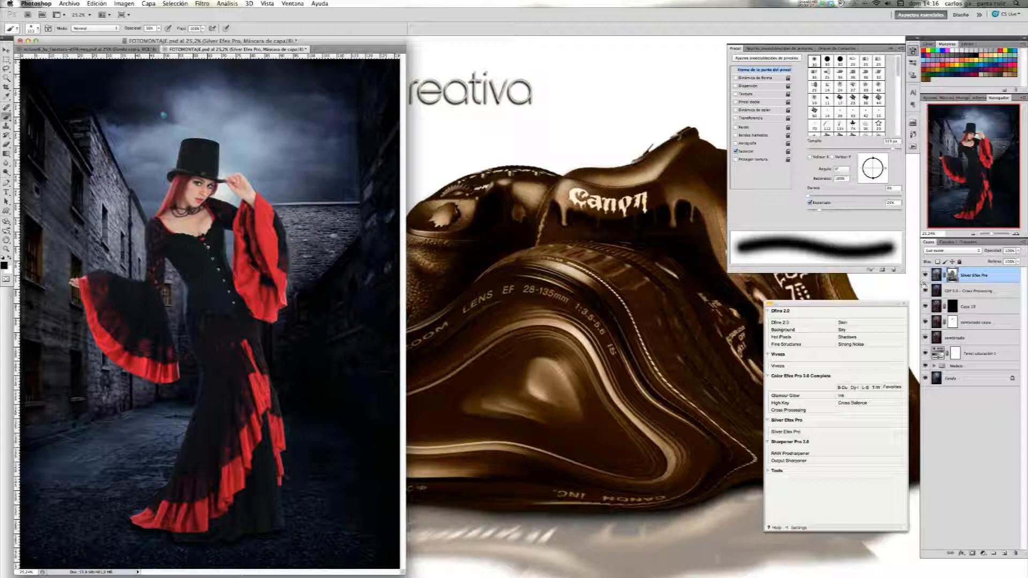
left_click(925, 275)
left_click(925, 275)
left_click(925, 275)
left_click(925, 275)
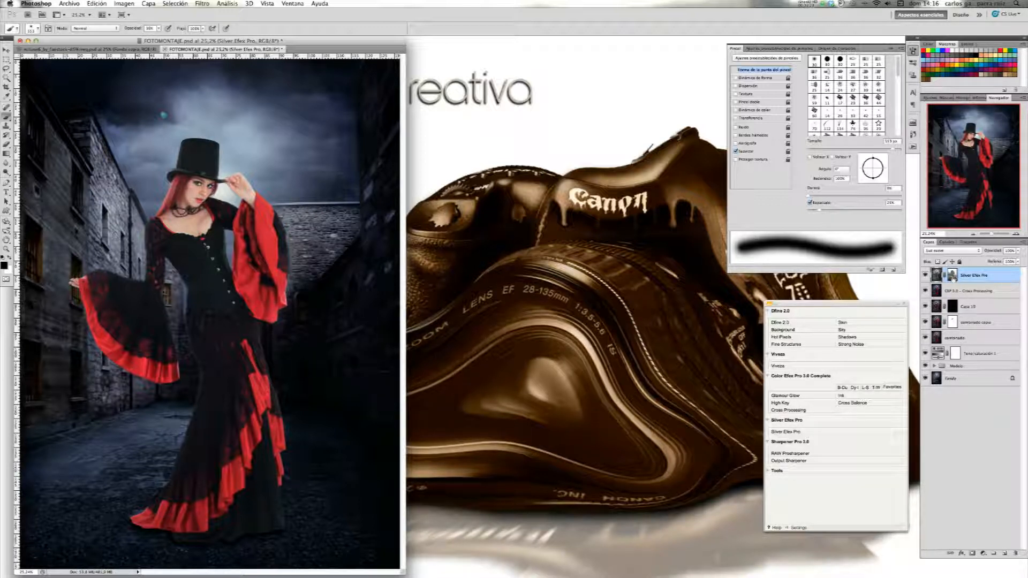
Paint the Silver Efex Pro mask over the dark wall beside the model and the pavement at her feet, checking the layer's effect
left_click(953, 277)
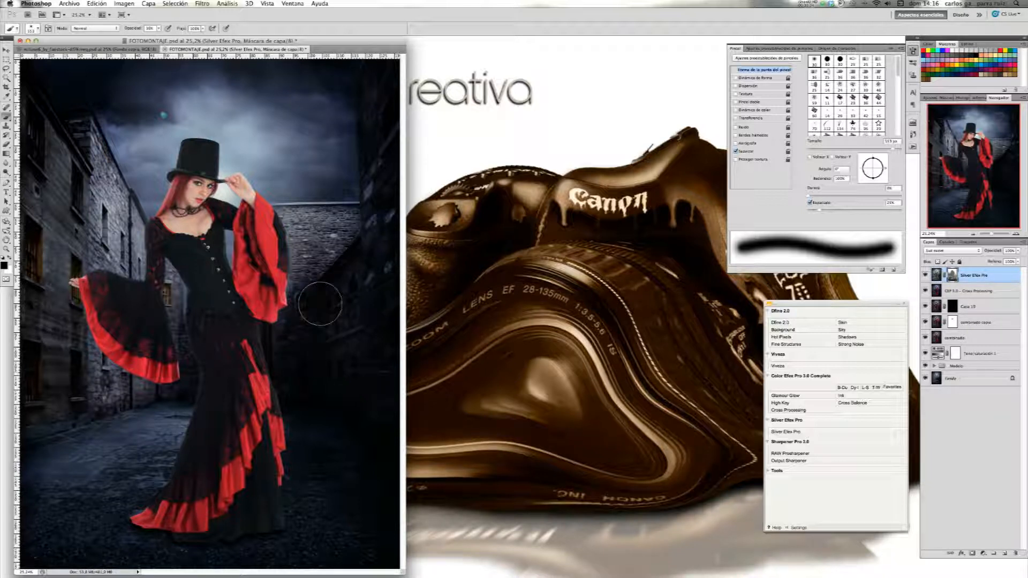
mouse_move(327, 321)
left_mouse_down()
mouse_move(300, 383)
mouse_move(314, 294)
mouse_move(344, 470)
mouse_move(321, 474)
left_mouse_up()
left_click_drag(214, 493, 76, 496)
left_click(925, 276)
left_click(925, 275)
left_click(924, 276)
left_click(924, 276)
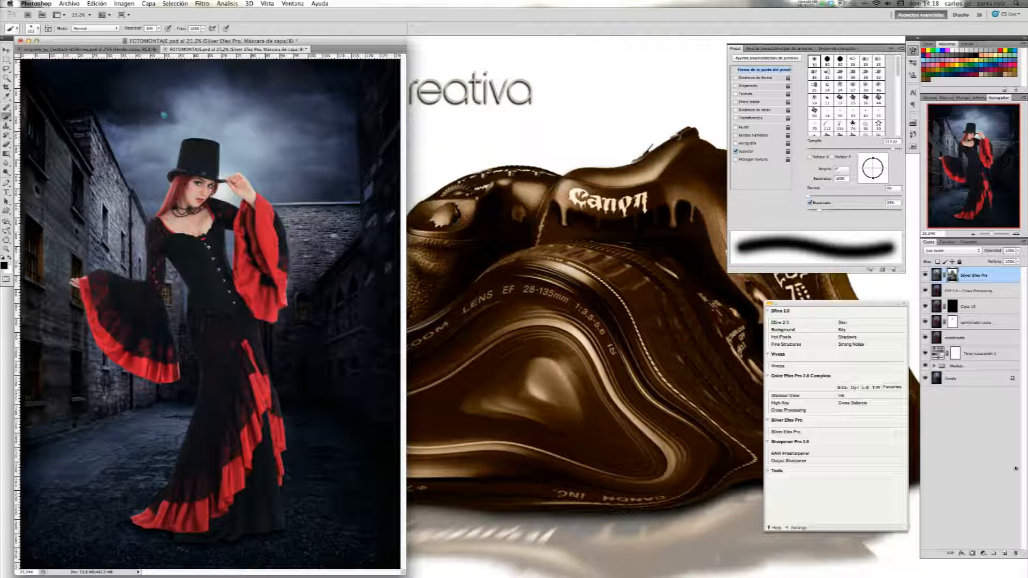
Add a new layer filled with 50% gris and set its blend mode to Luz suave
left_click(1005, 552)
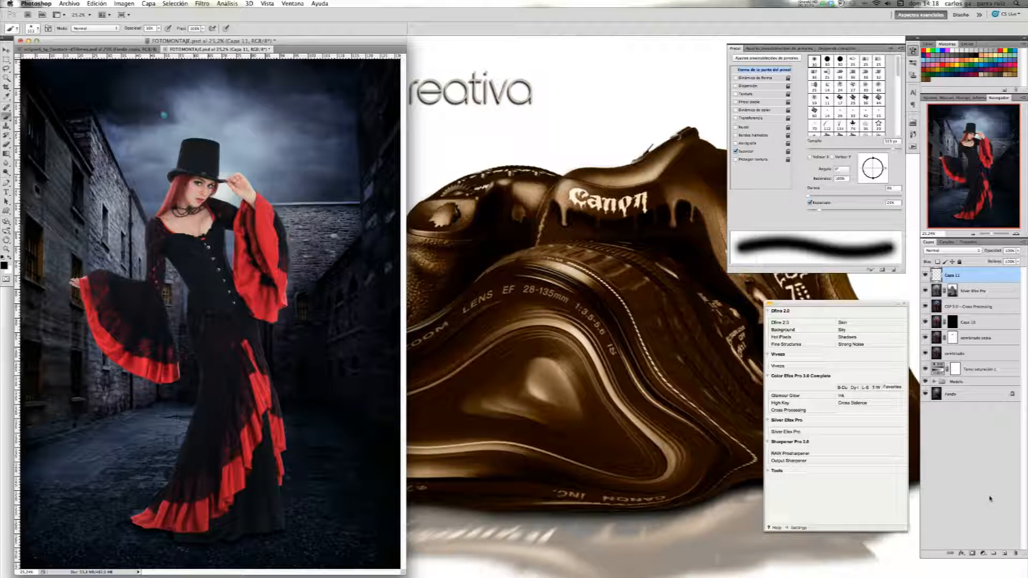
key("shift+BackSpace")
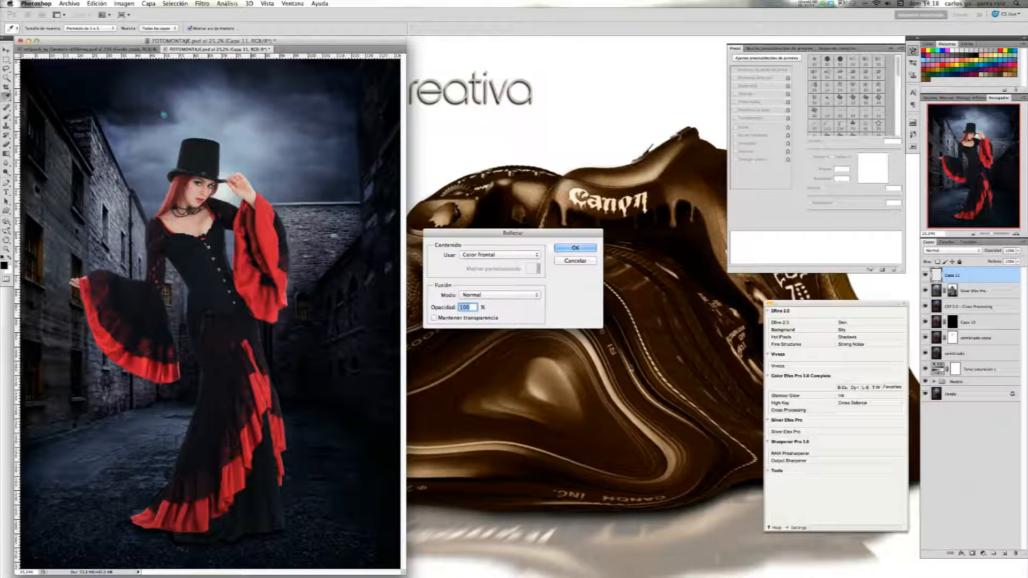
left_click(516, 251)
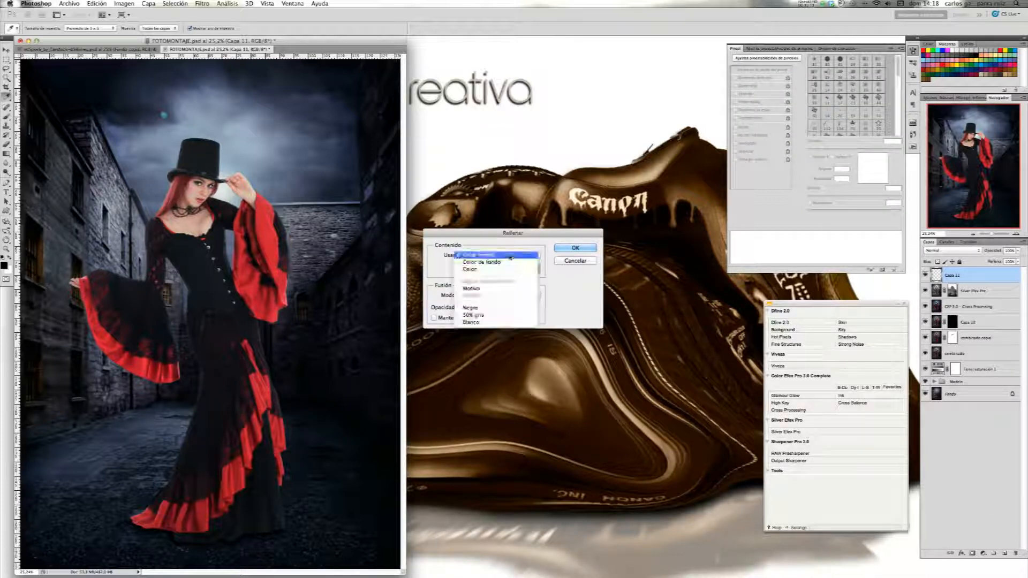
left_click(501, 316)
left_click(583, 249)
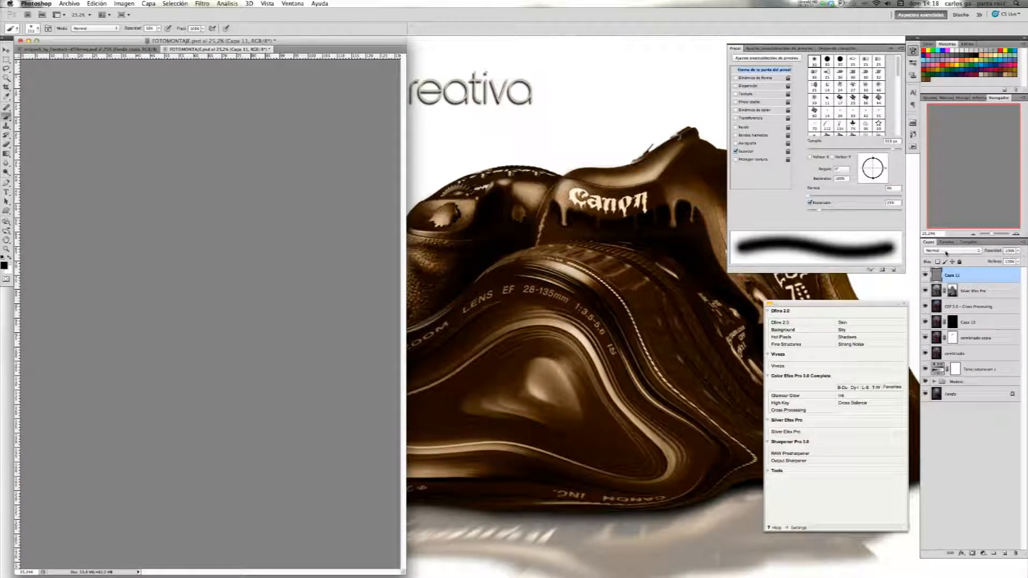
left_click(945, 251)
left_click(947, 333)
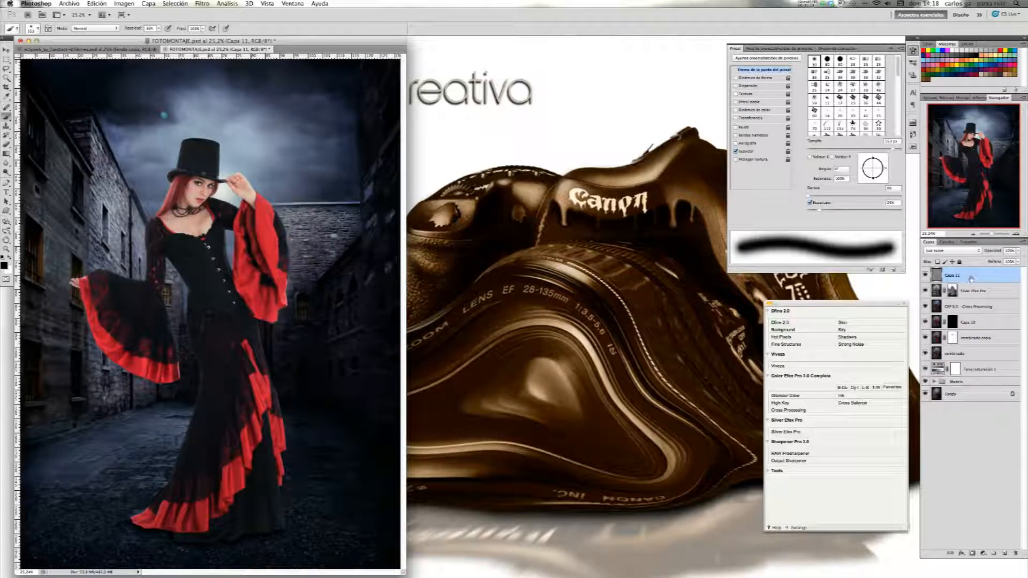
Duplicate the gray layer, set the copy's blend mode to Superponer and rename it luz fuerte
left_click_drag(970, 278, 1005, 552)
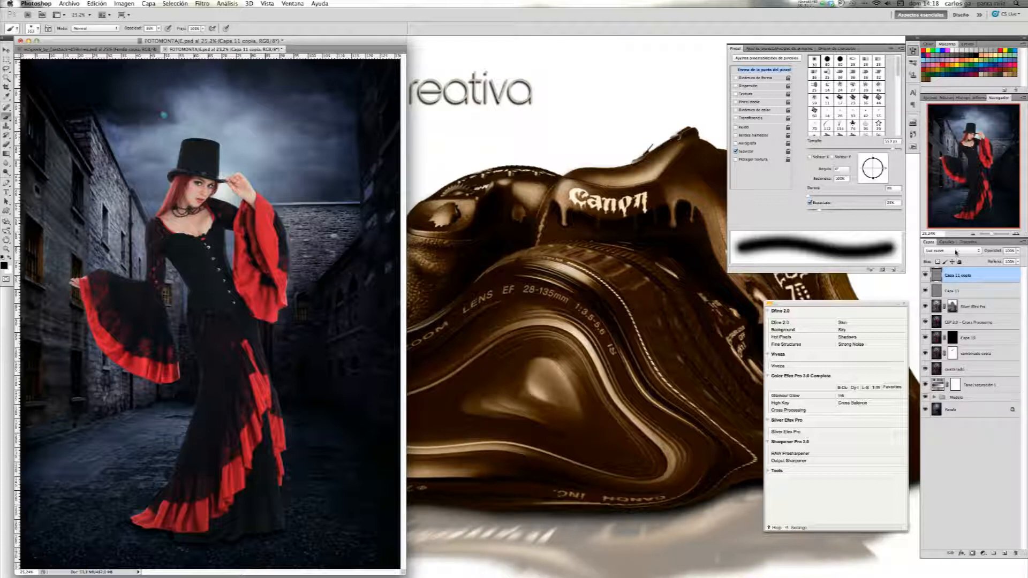
left_click(956, 251)
left_click(963, 278)
double_click(962, 277)
type("d")
key("Return")
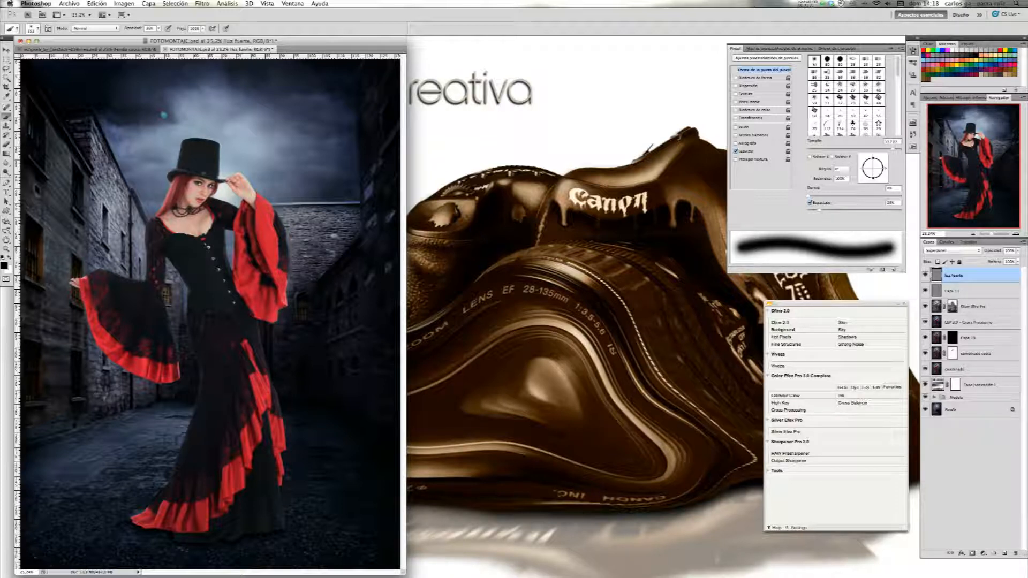
Rename the original gray layer, Capa 11, as luz suave
double_click(957, 291)
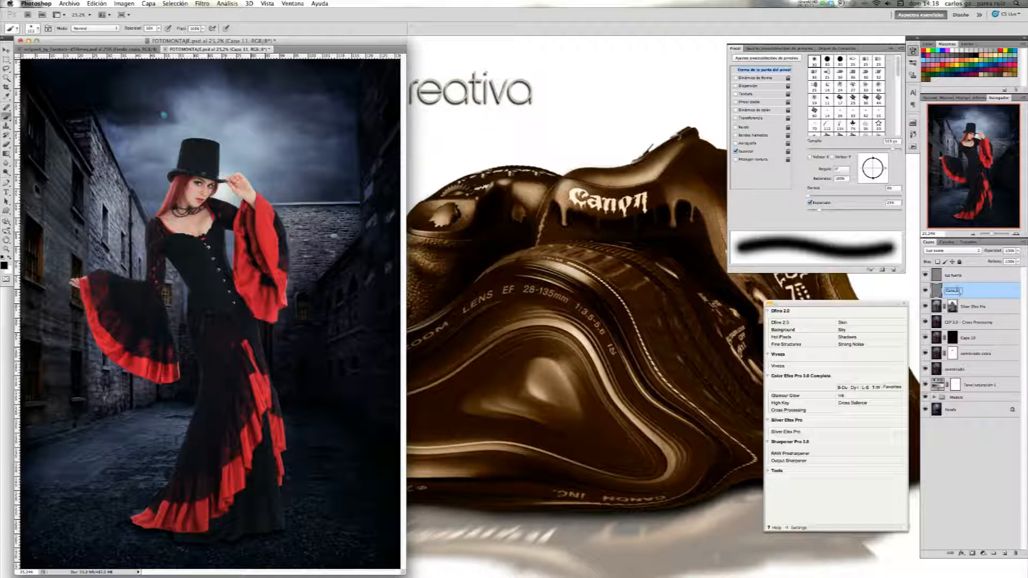
type("luz suave")
key("Return")
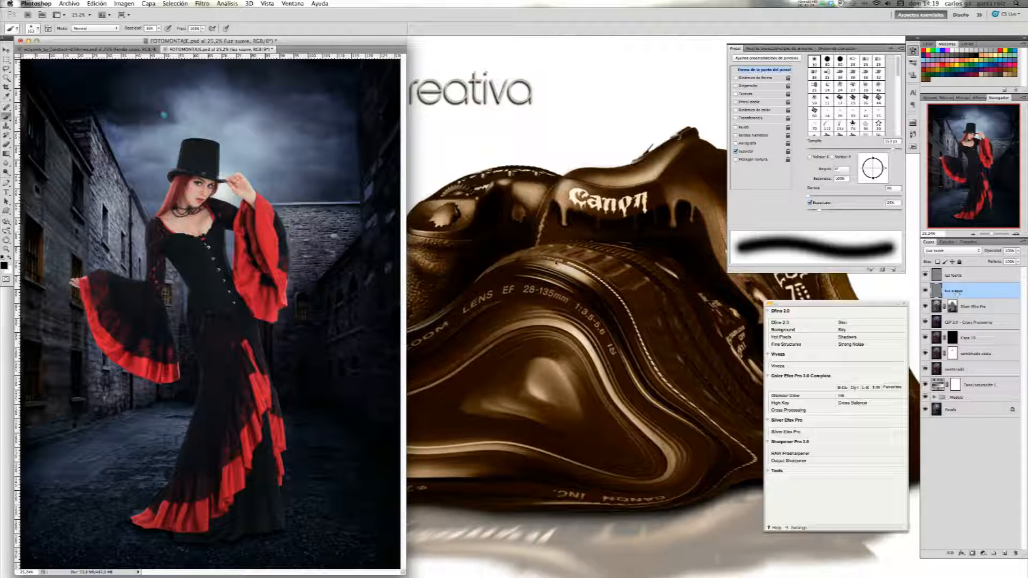
Dodge the highlights along the base of the hat on the luz suave layer at lowered exposure
left_click(5, 173)
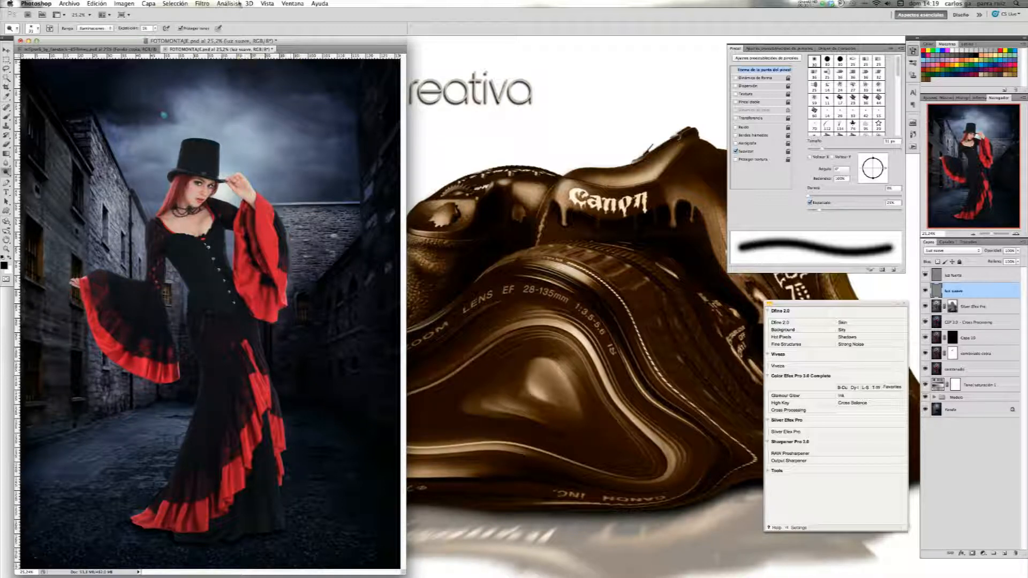
left_click(268, 4)
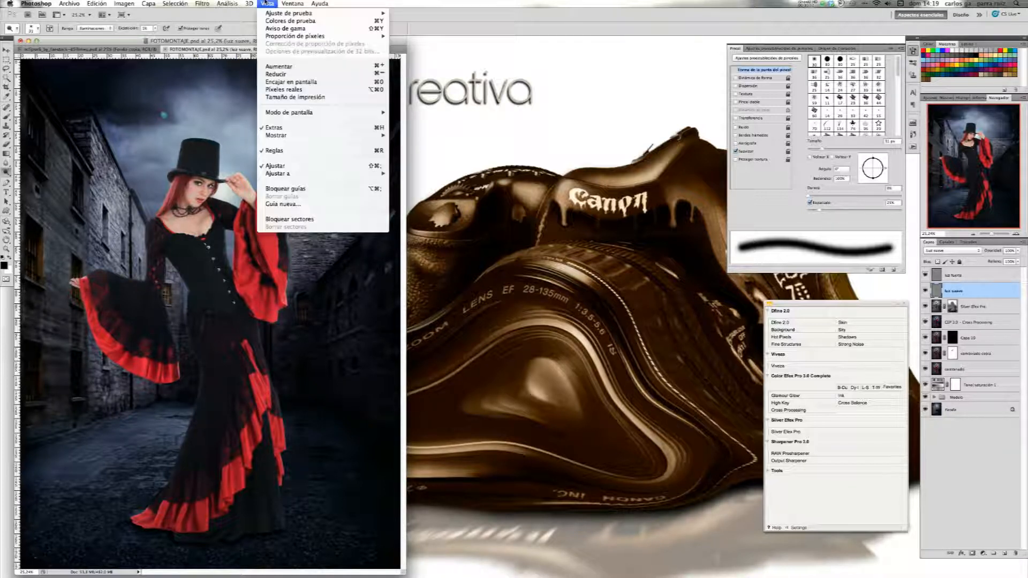
left_click(277, 90)
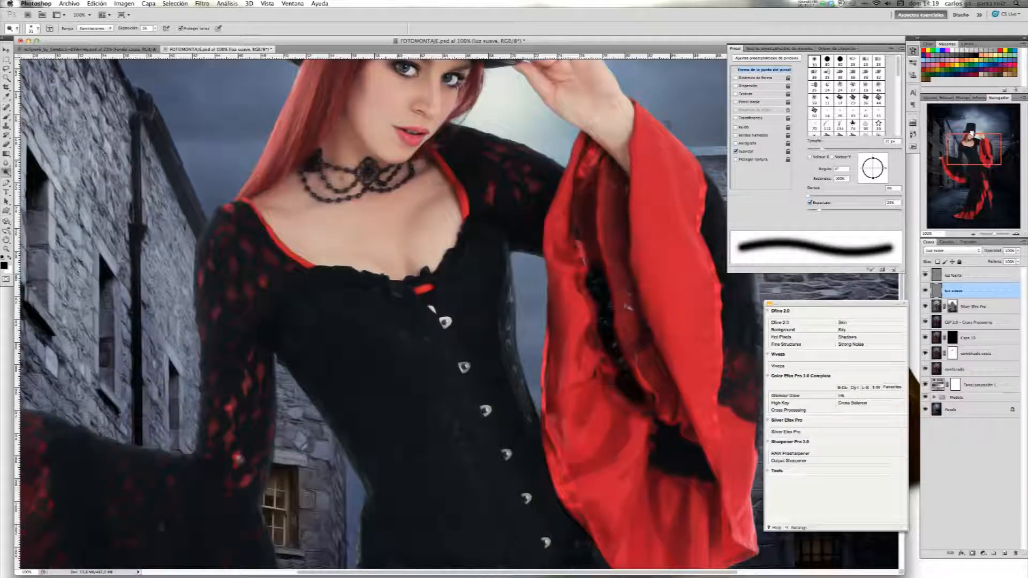
left_click_drag(972, 133, 973, 127)
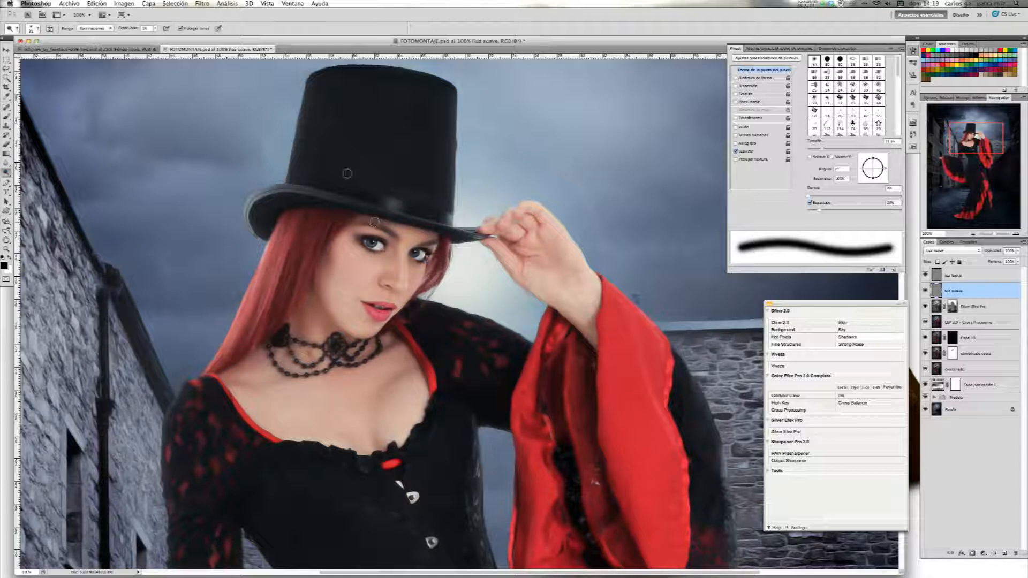
left_click(154, 29)
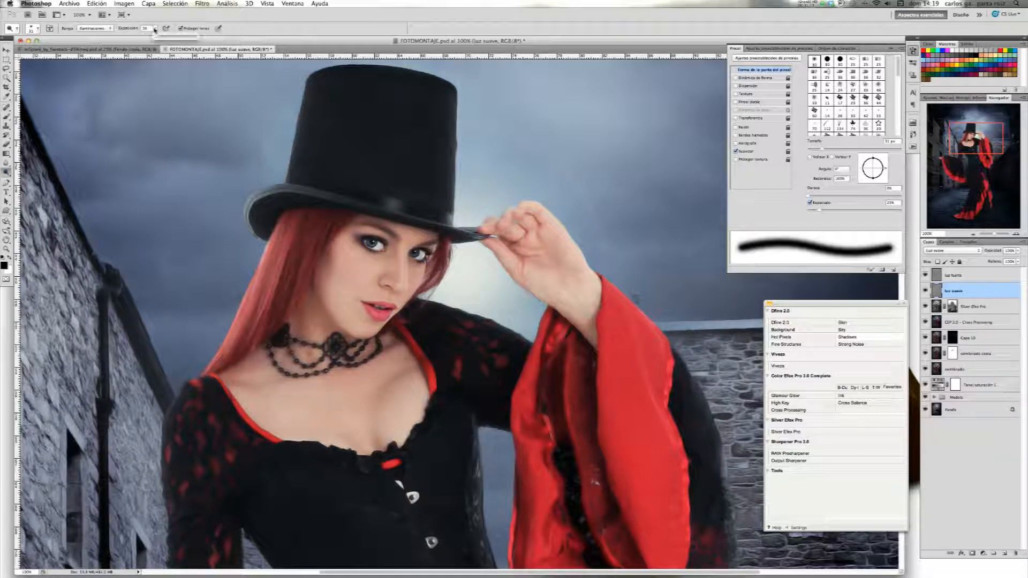
left_click_drag(161, 37, 159, 38)
left_click(387, 203)
left_click_drag(387, 204, 447, 218)
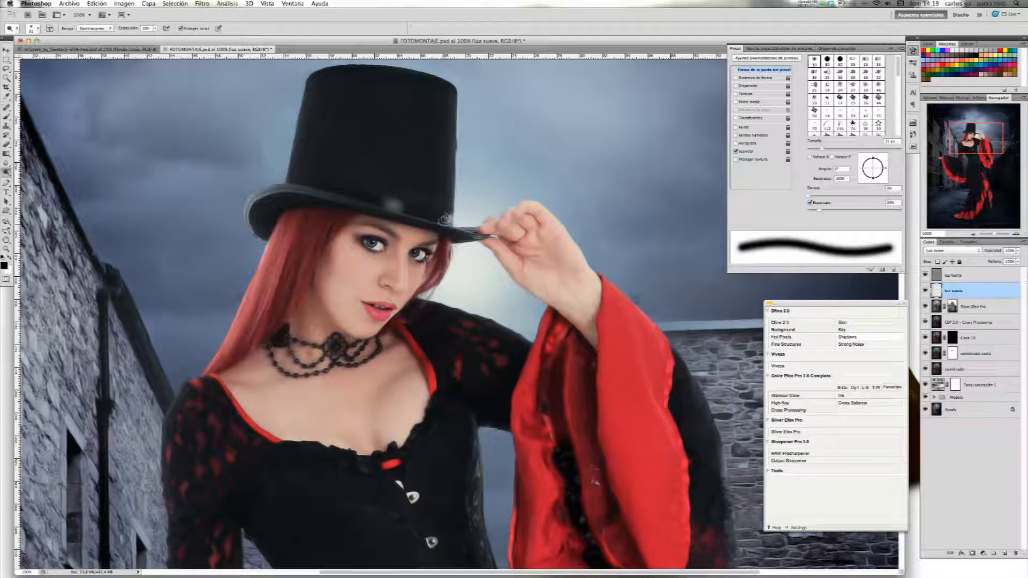
Dodge the top and side edges of the hat's crown with a larger brush, comparing the luz suave layer shown and hidden
left_click_drag(828, 152, 830, 150)
mouse_move(324, 95)
left_mouse_down()
mouse_move(292, 170)
mouse_move(300, 131)
mouse_move(315, 166)
mouse_move(307, 175)
mouse_move(336, 83)
mouse_move(377, 89)
mouse_move(433, 157)
mouse_move(316, 92)
mouse_move(311, 157)
mouse_move(363, 79)
left_mouse_up()
left_click(925, 291)
left_click(925, 291)
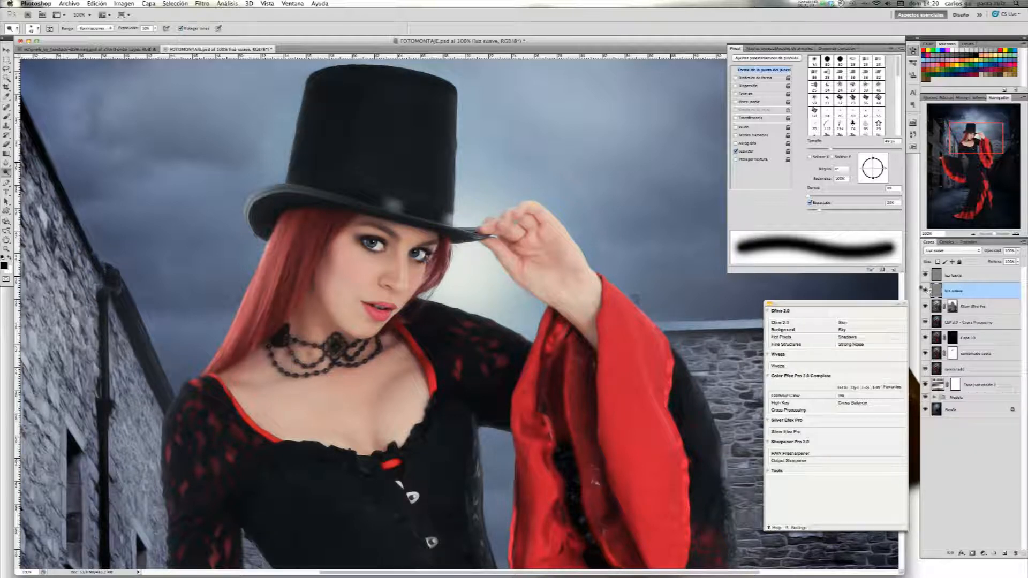
left_click_drag(448, 93, 444, 163)
left_click_drag(447, 124, 450, 102)
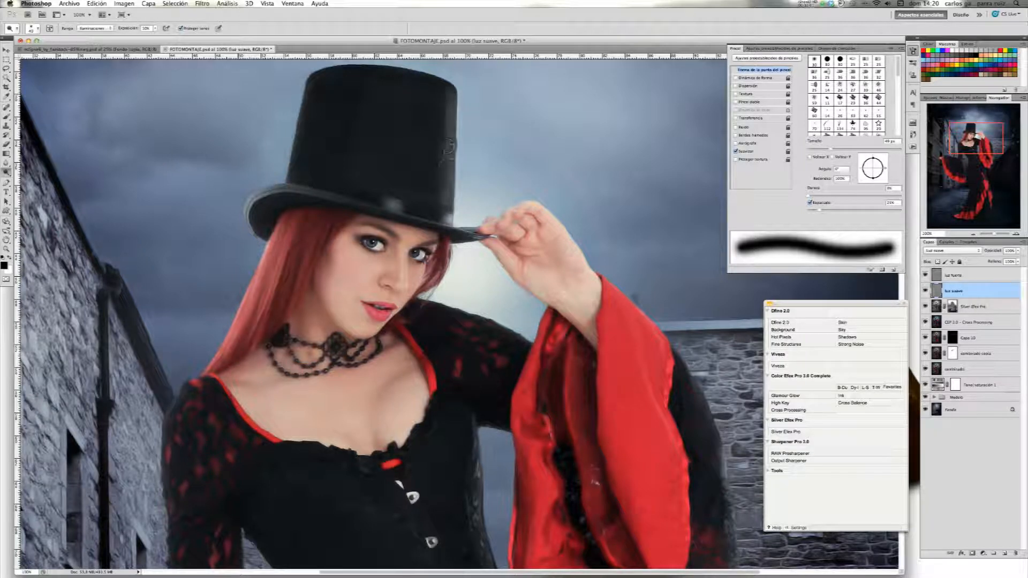
Dodge the highlights along the hat's brim, using a smaller brush for its outer edges
mouse_move(348, 216)
left_mouse_down()
mouse_move(468, 235)
mouse_move(346, 201)
mouse_move(278, 200)
mouse_move(261, 207)
mouse_move(257, 228)
mouse_move(283, 202)
mouse_move(315, 204)
left_mouse_up()
left_click_drag(818, 150, 814, 151)
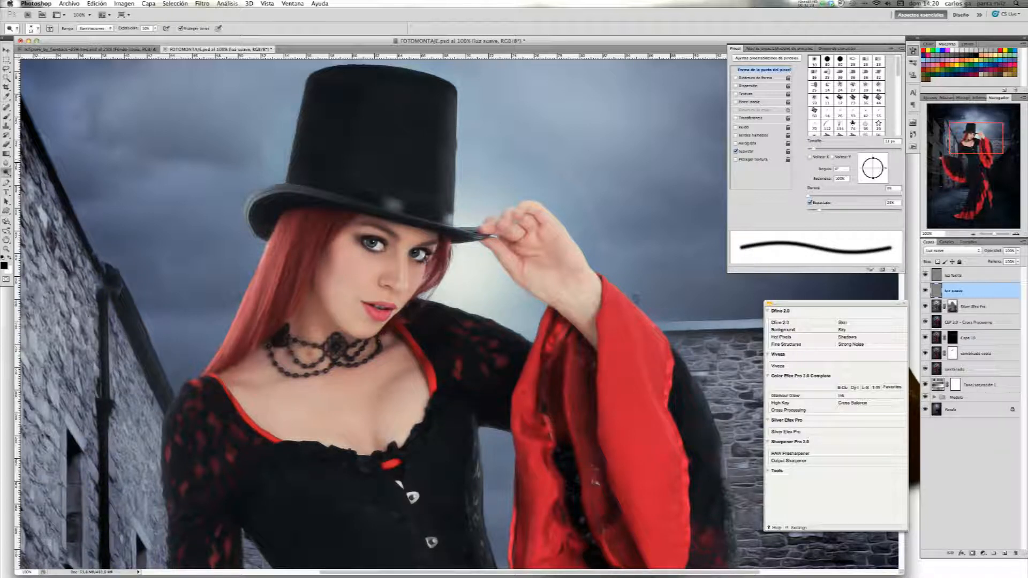
left_click_drag(246, 210, 271, 189)
mouse_move(455, 230)
left_mouse_down()
mouse_move(446, 226)
mouse_move(475, 232)
mouse_move(459, 230)
left_mouse_up()
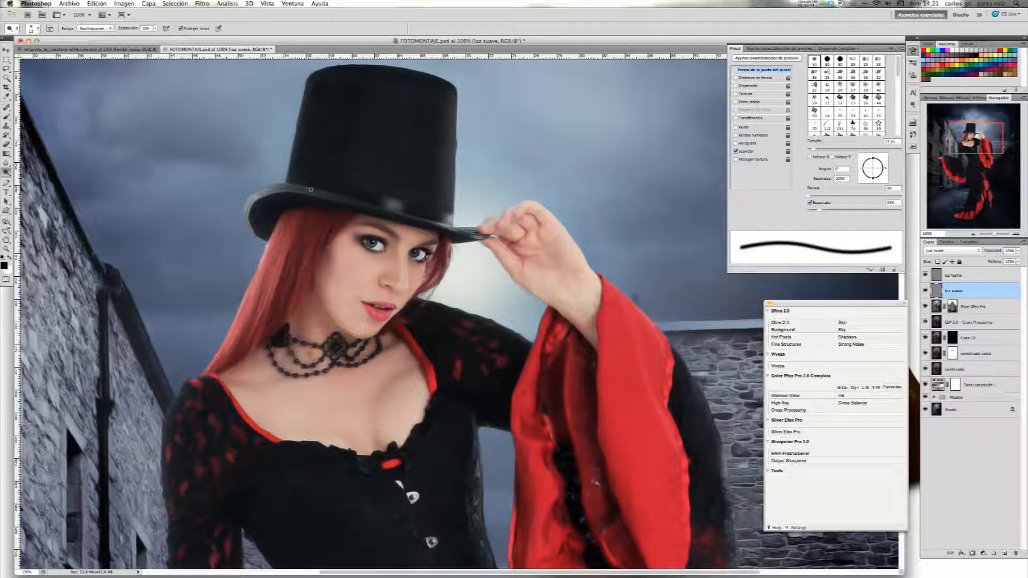
left_click_drag(423, 218, 470, 233)
Dodge the eyes and facial highlights at 200% zoom and compare the face with the luz suave layer shown and hidden
left_click(1016, 234)
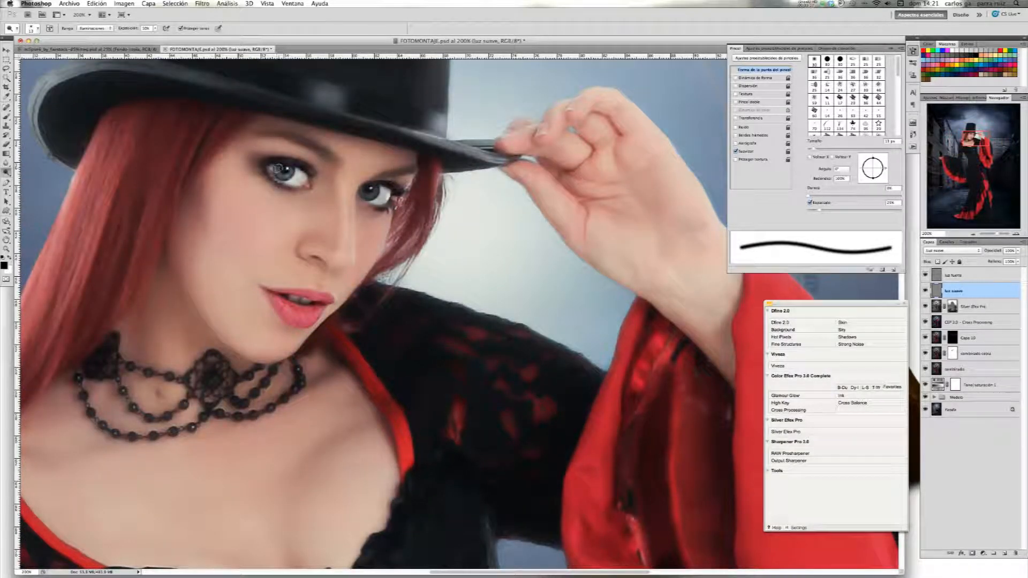
mouse_move(370, 196)
left_mouse_down()
mouse_move(377, 189)
mouse_move(368, 191)
left_mouse_up()
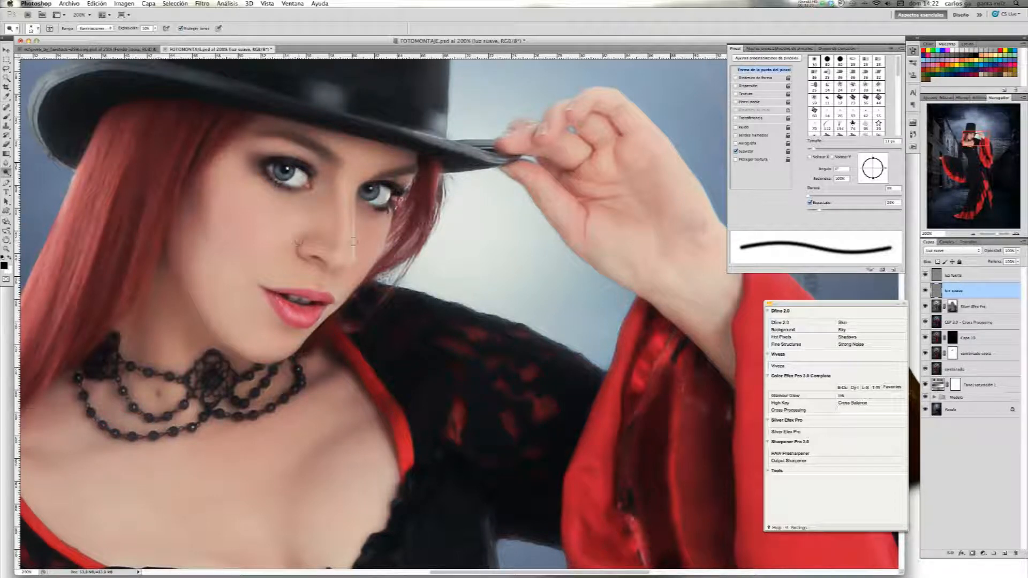
left_click(926, 291)
left_click(926, 292)
Dodge the highlights on the red fabric of both wide sleeves with a larger brush
left_click(973, 234)
left_click_drag(984, 146, 984, 162)
key("bracketright")
key("bracketright")
key("bracketright")
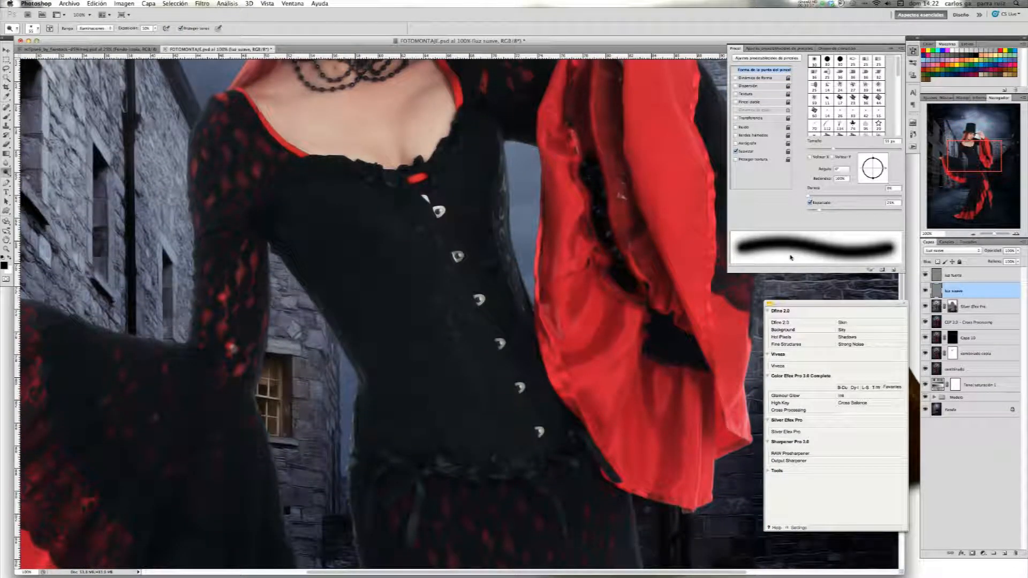
left_click_drag(815, 147, 822, 151)
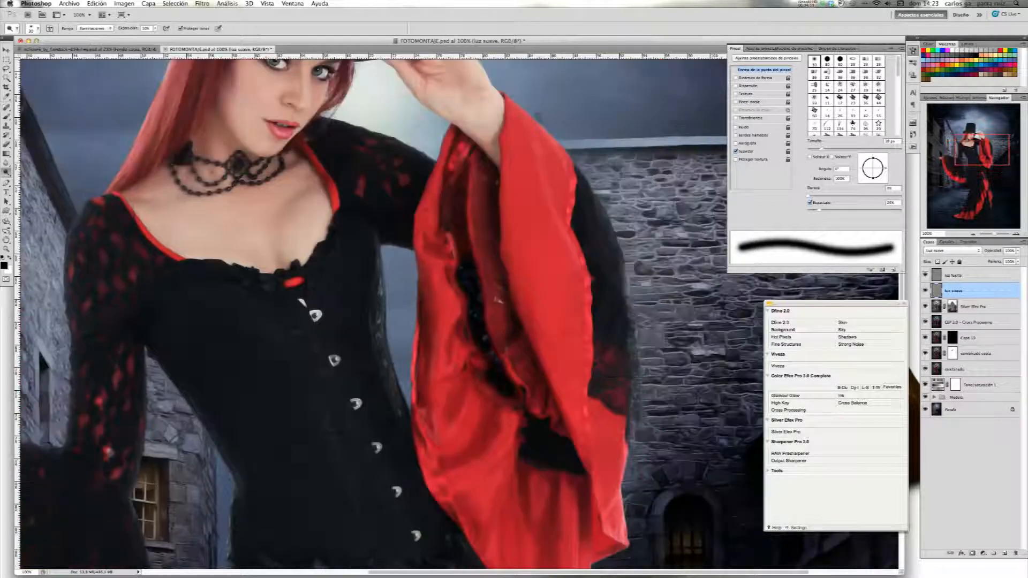
left_click_drag(543, 158, 568, 249)
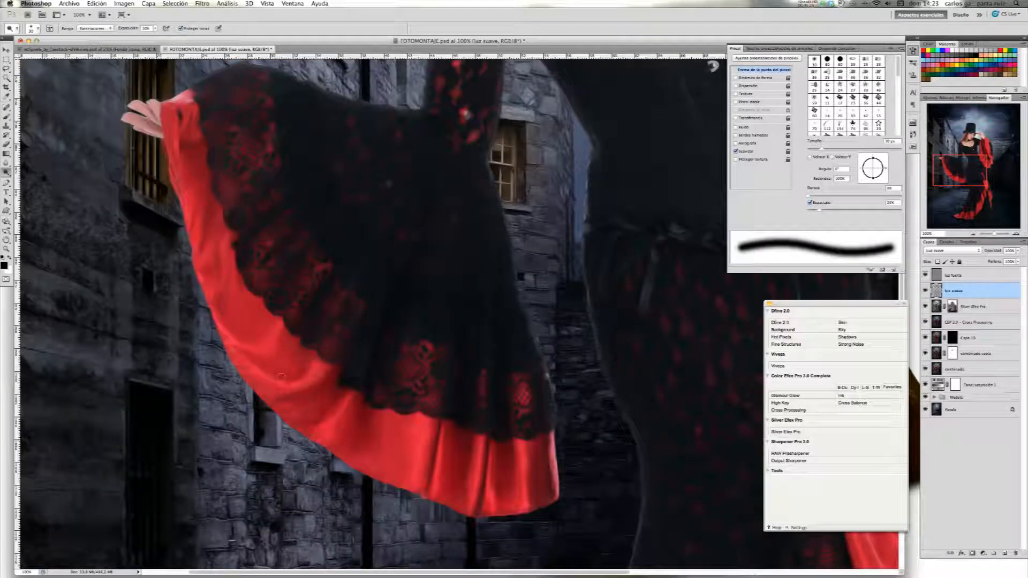
mouse_move(423, 426)
left_mouse_down()
mouse_move(444, 490)
mouse_move(471, 436)
left_mouse_up()
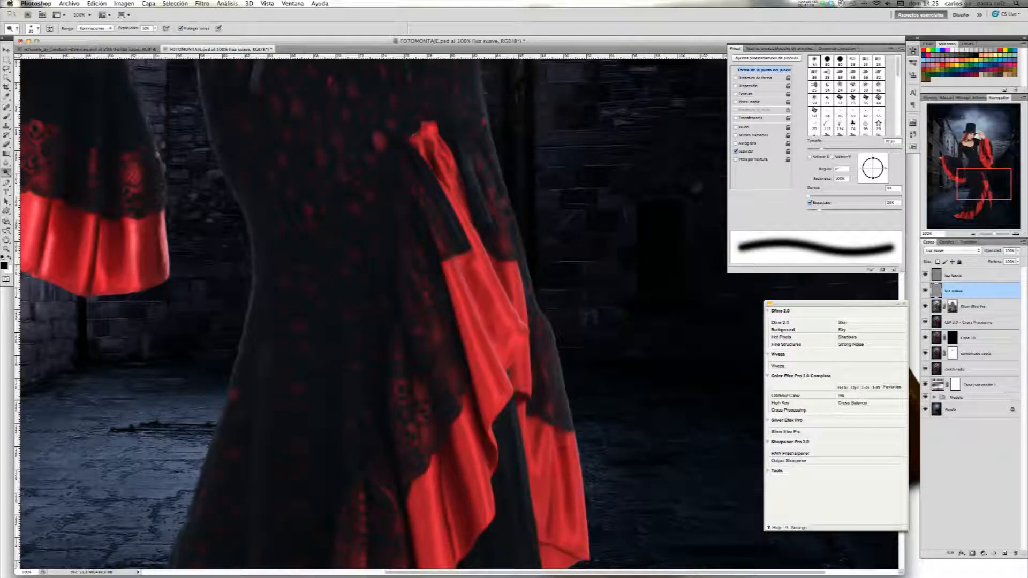
Dodge the folds of the skirt's red ruffles down to the hem and check the whole photomontage
left_click_drag(471, 328, 488, 394)
left_click_drag(513, 267, 474, 493)
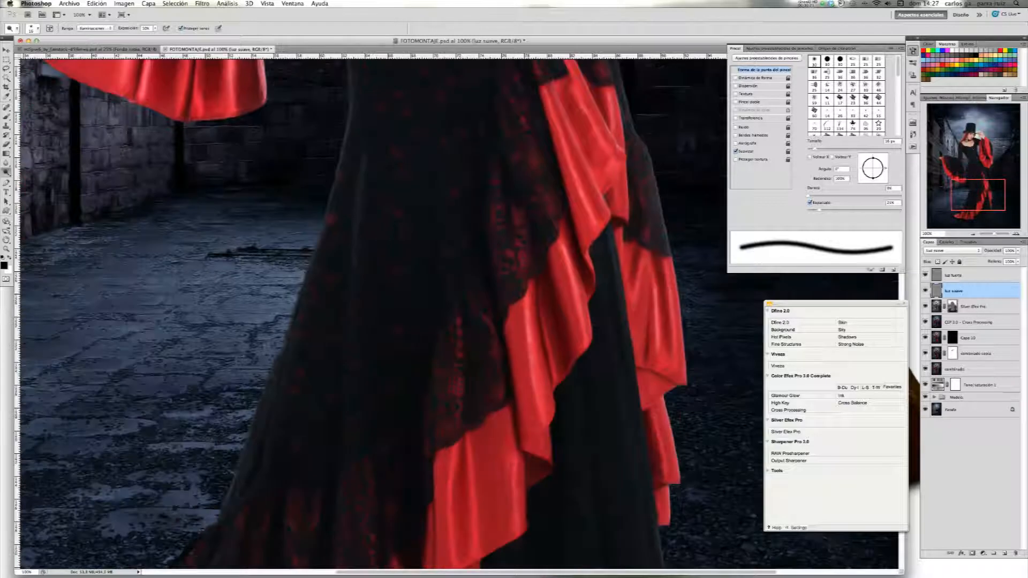
left_click_drag(469, 544, 466, 454)
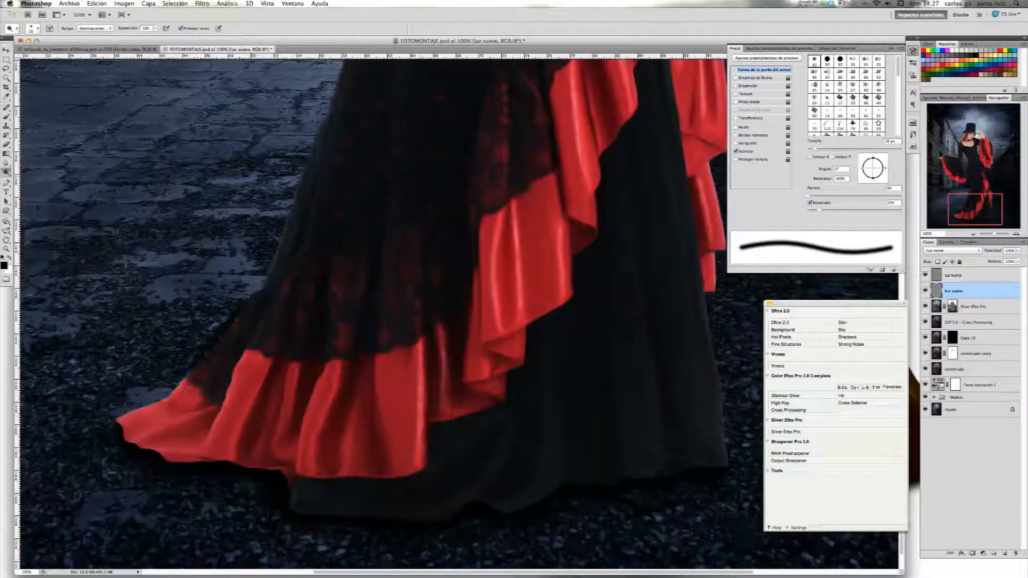
left_click_drag(257, 375, 171, 422)
left_click_drag(350, 439, 498, 452)
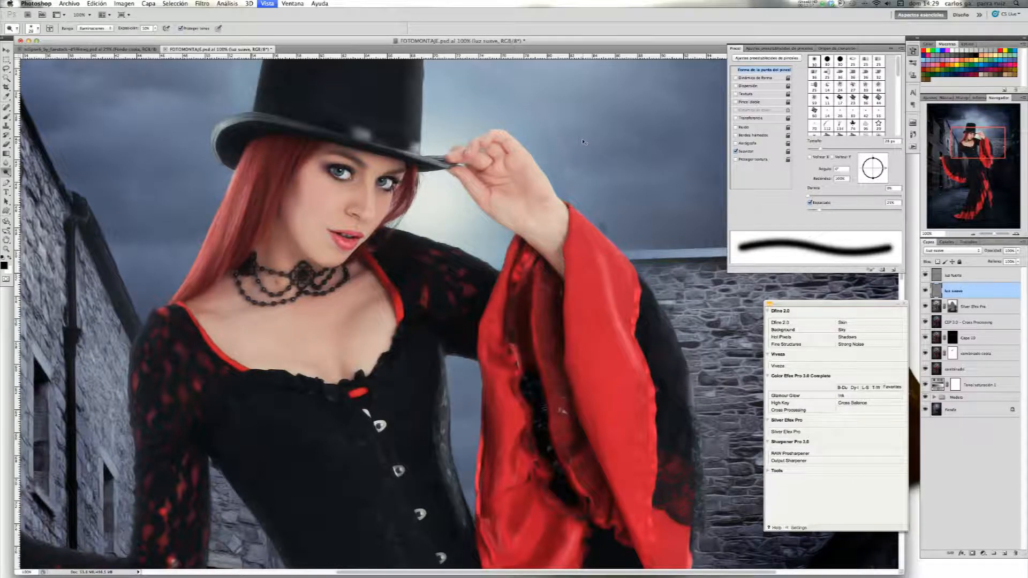
key("super+0")
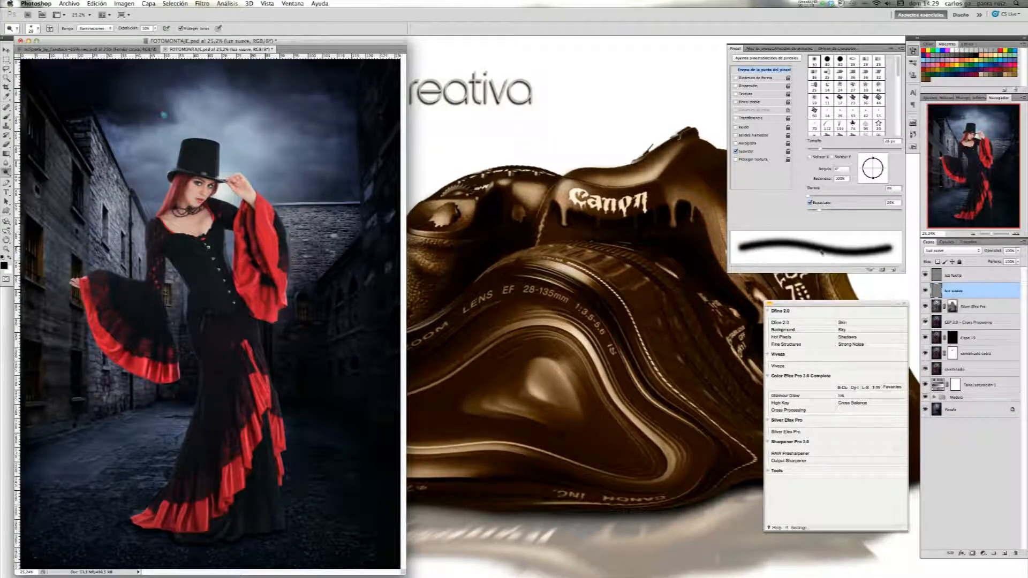
Compare the photomontage with the luz suave layer hidden and shown, leaving it visible
left_click(926, 290)
left_click(925, 290)
left_click(926, 290)
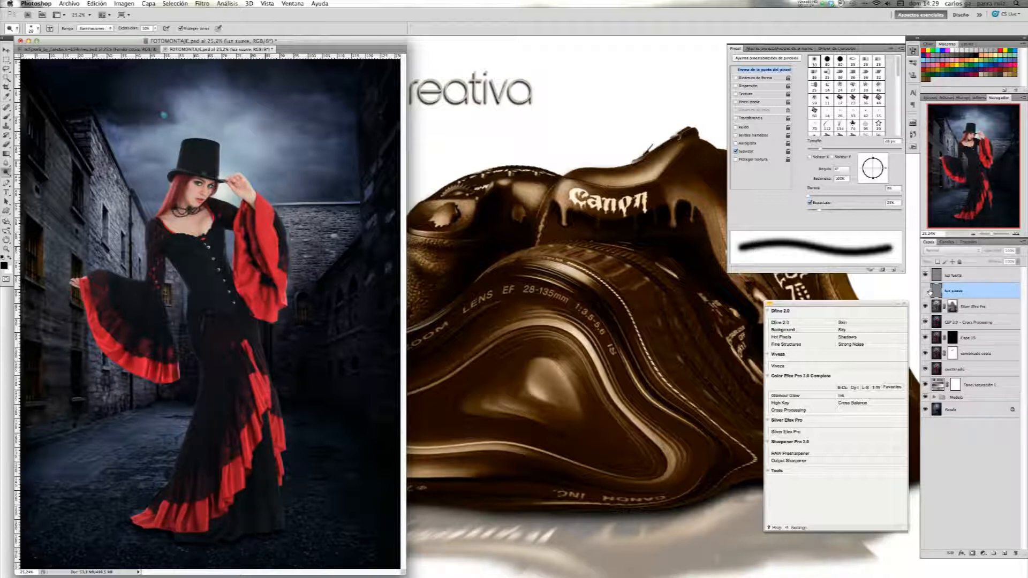
left_click(926, 291)
left_click(926, 292)
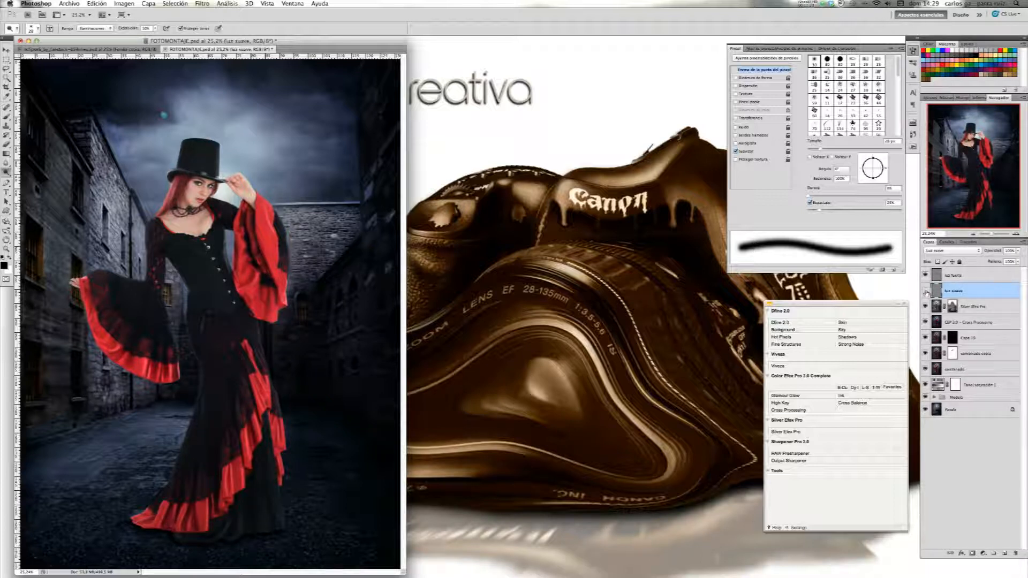
left_click(926, 292)
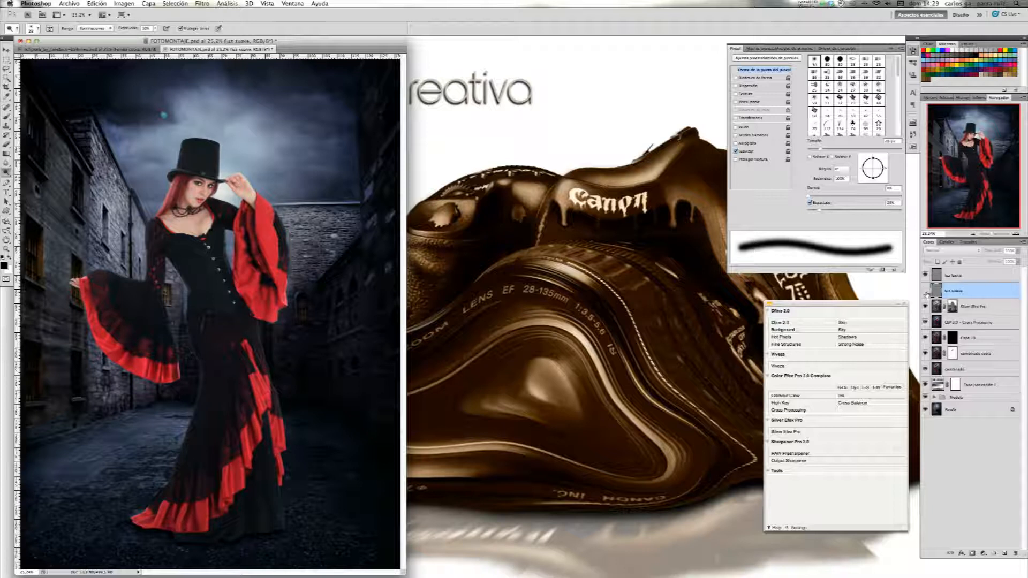
left_click(925, 292)
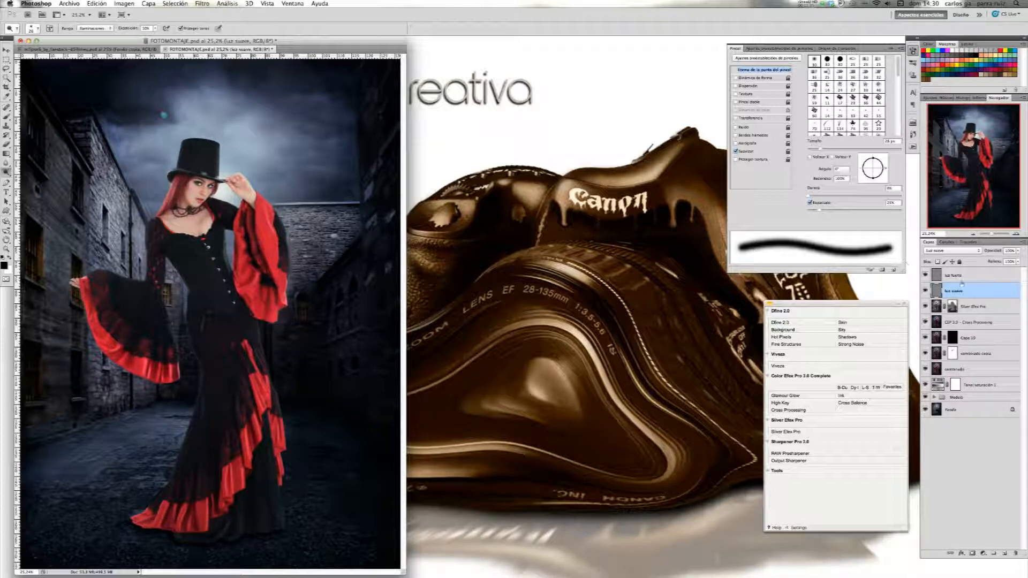
Dodge the cobbled street around the model on the luz fuerte layer with a much larger brush
left_click(961, 276)
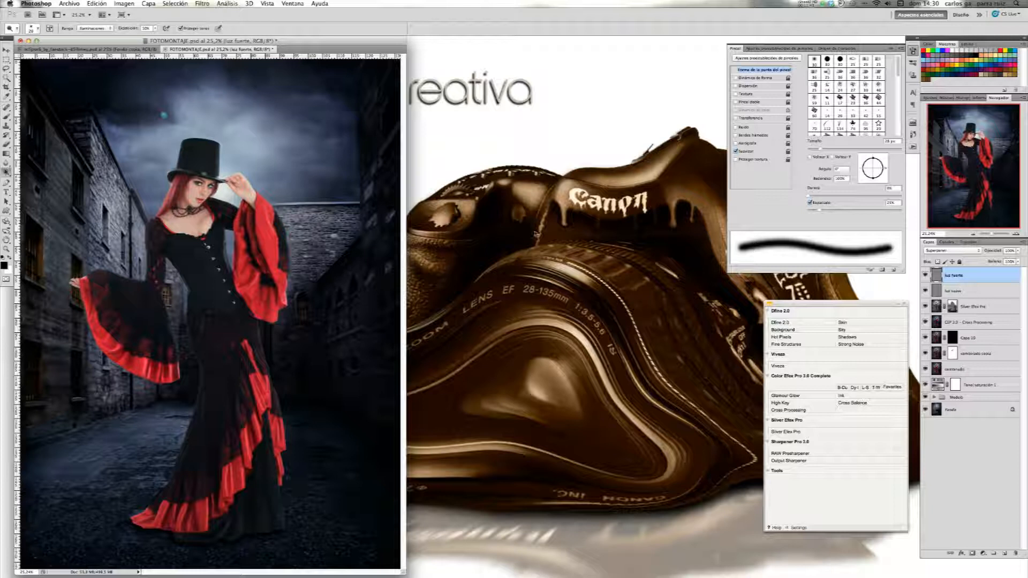
left_click_drag(856, 151, 871, 152)
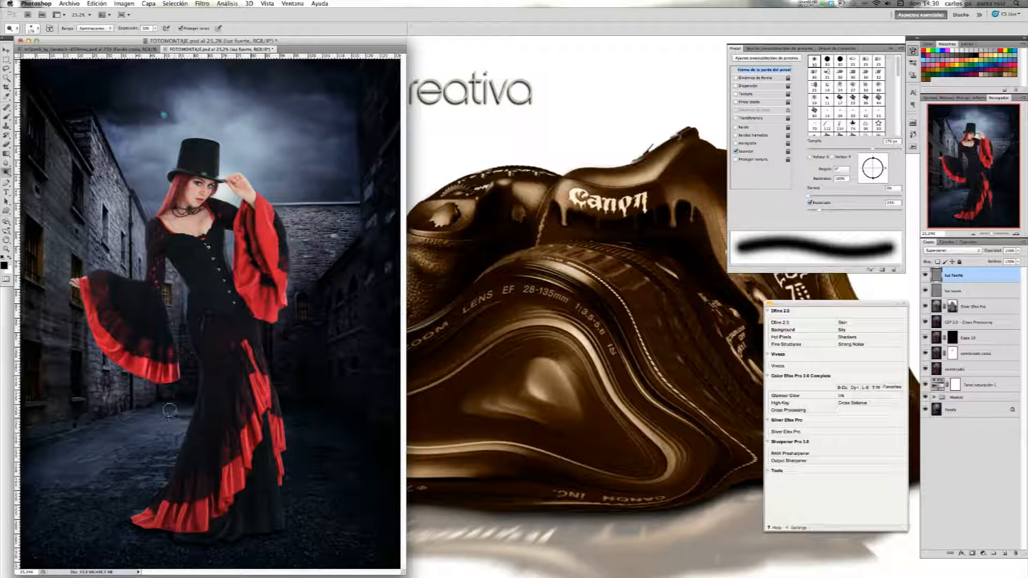
key("super+z")
key("super+z")
key("super+z")
key("super+z")
mouse_move(50, 445)
left_mouse_down()
mouse_move(59, 476)
mouse_move(80, 476)
left_mouse_up()
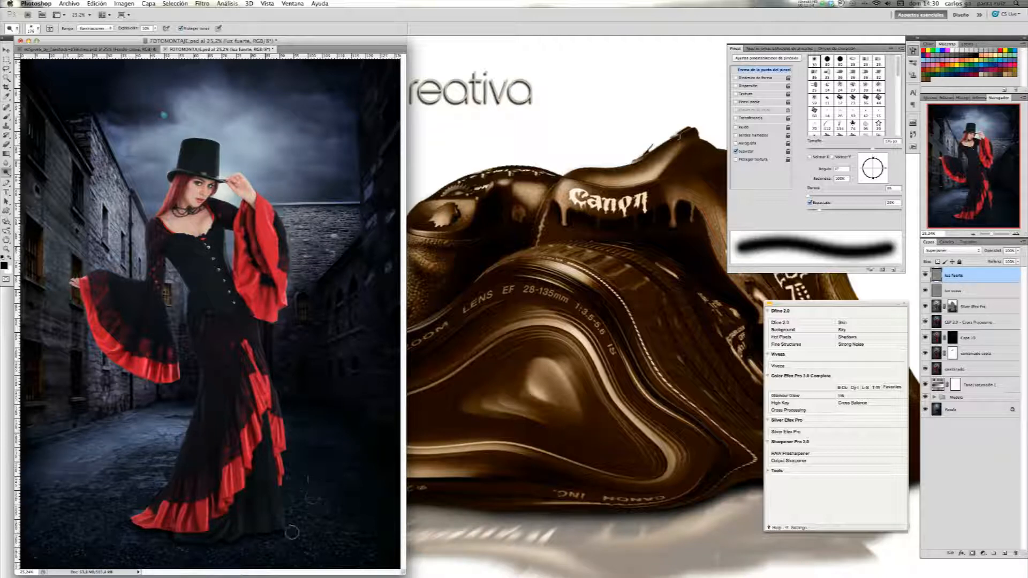
mouse_move(102, 536)
left_mouse_down()
mouse_move(130, 548)
mouse_move(209, 547)
mouse_move(143, 554)
mouse_move(300, 545)
left_mouse_up()
Dodge the back wall and the facades of the buildings along the street's left side
left_click_drag(300, 222, 343, 235)
left_click_drag(99, 161, 123, 220)
left_click_drag(60, 198, 62, 233)
left_click_drag(58, 267, 93, 349)
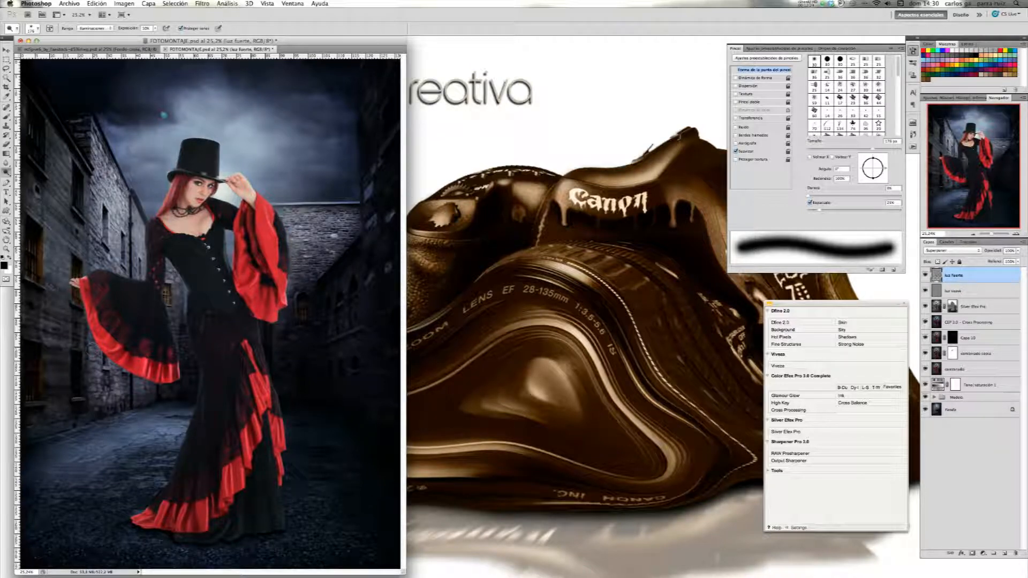
Dodge the model's eyes and lips on the luz fuerte layer with a very small brush at 200% zoom
left_click(267, 4)
left_click(294, 90)
scroll(332, 246, "up", 10)
key("bracketleft")
key("bracketleft")
key("bracketleft")
key("bracketleft")
key("bracketleft")
key("bracketleft")
key("bracketleft")
key("bracketleft")
key("super+plus")
key("bracketleft")
key("bracketleft")
left_click_drag(560, 219, 568, 224)
left_click_drag(473, 201, 483, 206)
left_click_drag(482, 337, 501, 344)
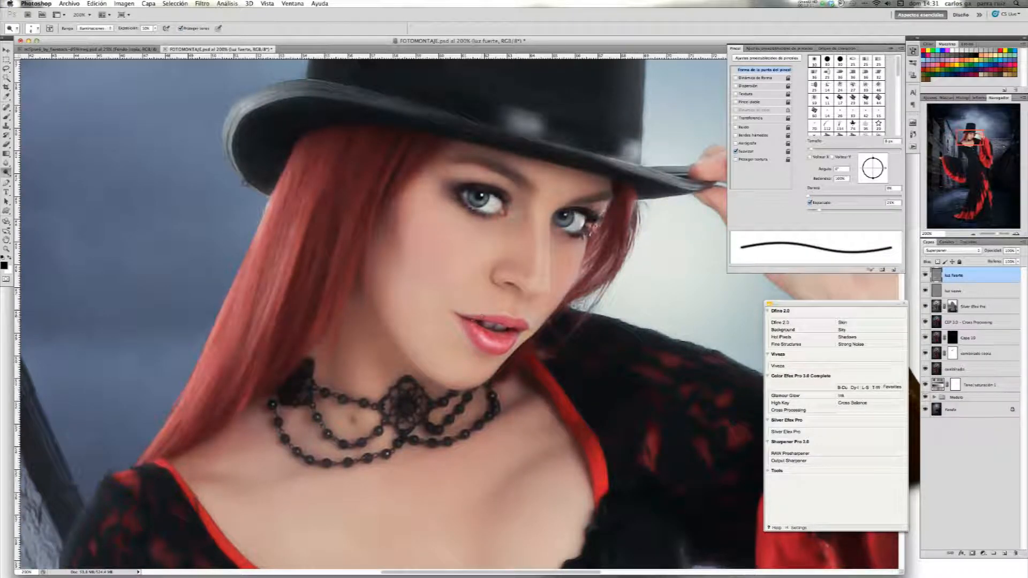
left_click_drag(480, 322, 518, 323)
Dodge the two highlights on the hat's crown just above the brim with a slightly larger brush
left_click(817, 149)
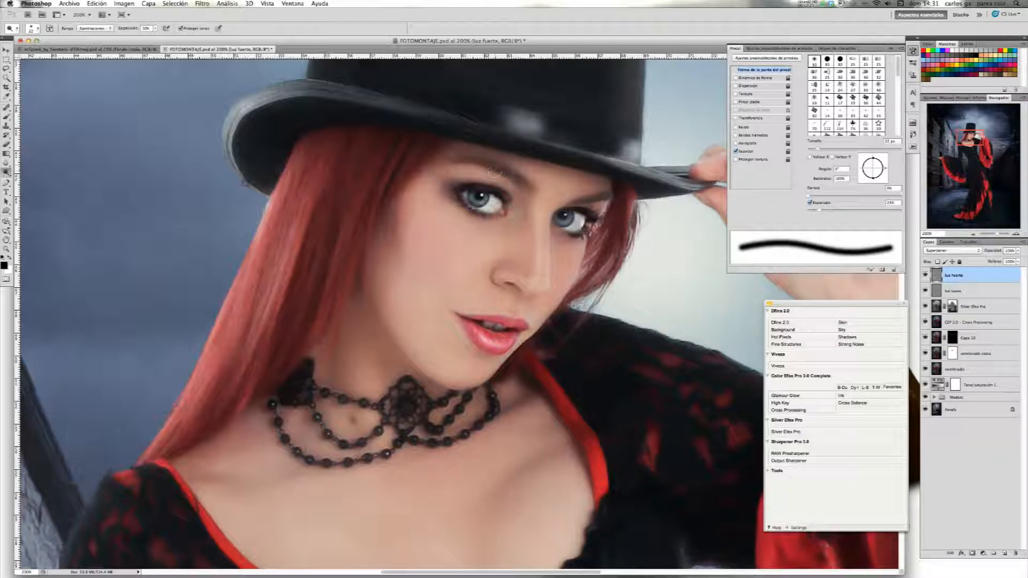
left_click_drag(818, 151, 815, 151)
left_click(526, 124)
left_click(635, 152)
Dodge the folds of the skirt's red ruffles at 100% zoom and check the whole photomontage
scroll(460, 313, "down", 10)
key("super+minus")
scroll(460, 313, "down", 10)
left_click_drag(467, 269, 470, 282)
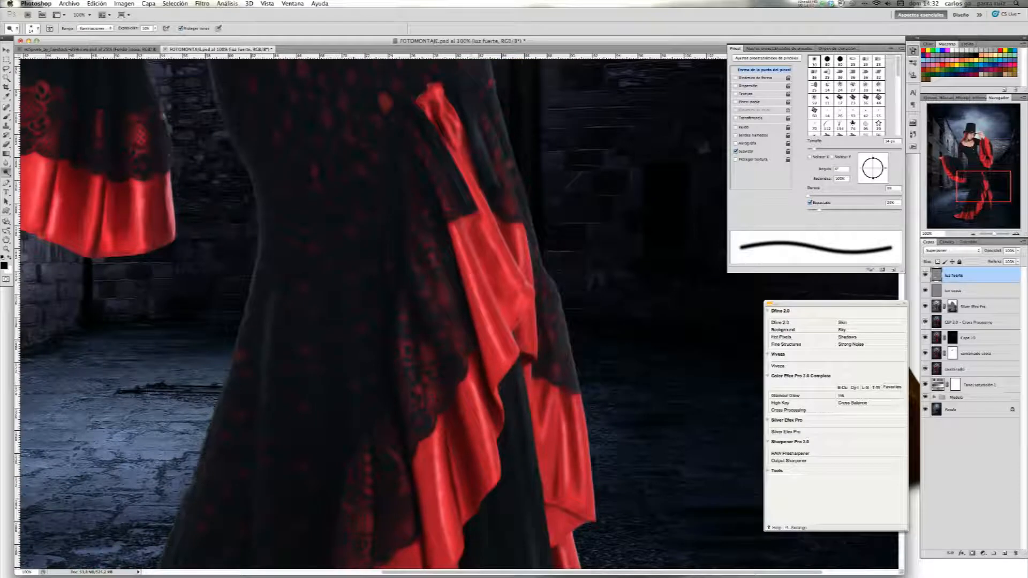
left_click_drag(434, 439, 436, 453)
scroll(461, 313, "down", 10)
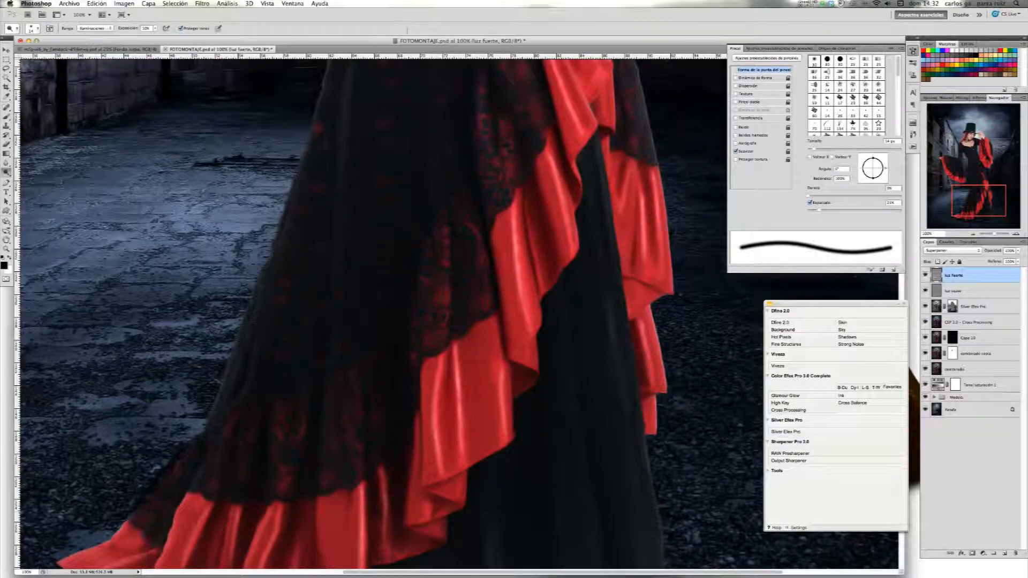
left_click_drag(960, 203, 959, 209)
key("super+0")
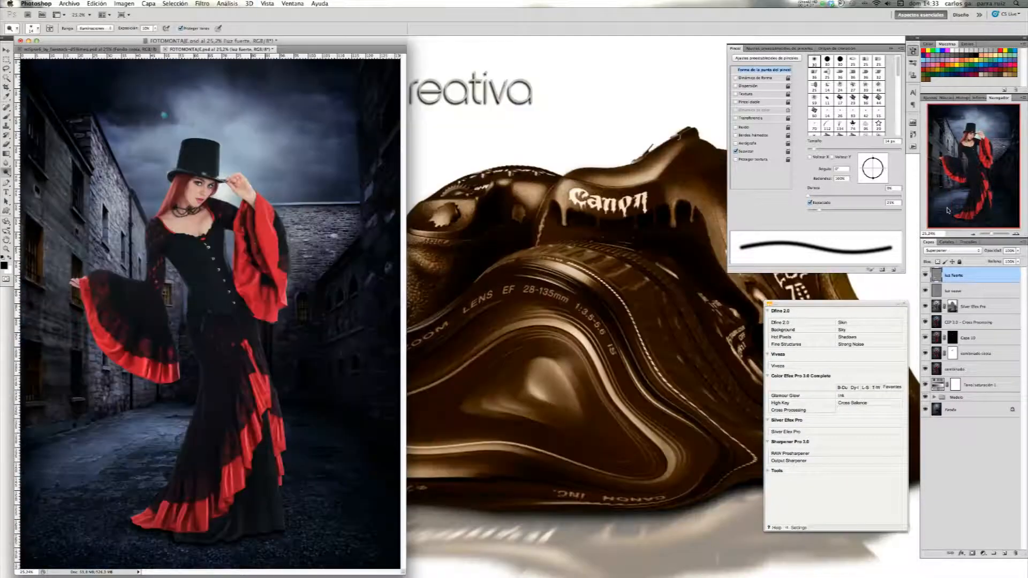
Isolate the two gray light layers to examine their dodging with luz fuerte shown and hidden, then restore all layers
left_click_drag(926, 307, 925, 410)
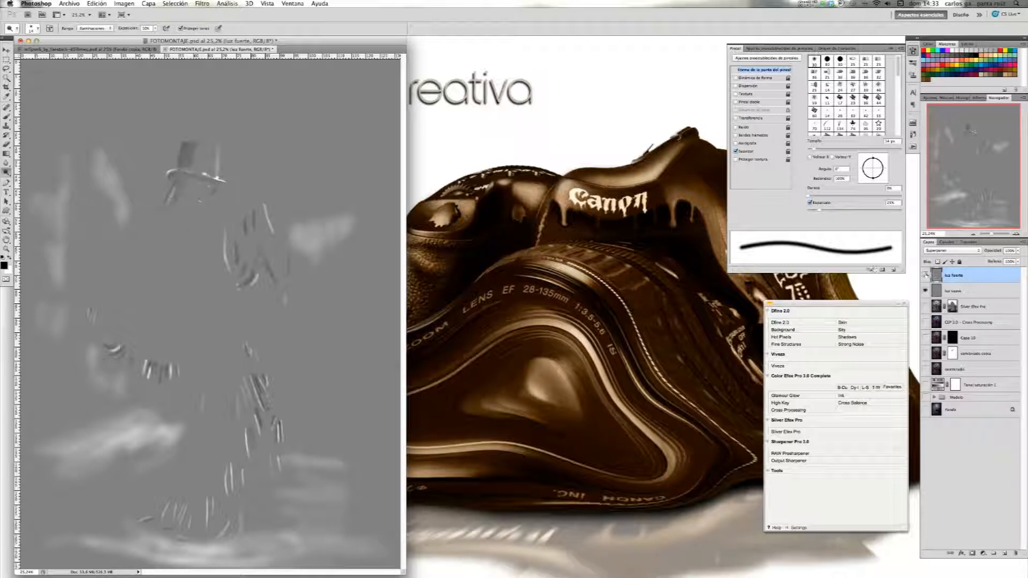
left_click(926, 275)
left_click(925, 275)
left_click(926, 276)
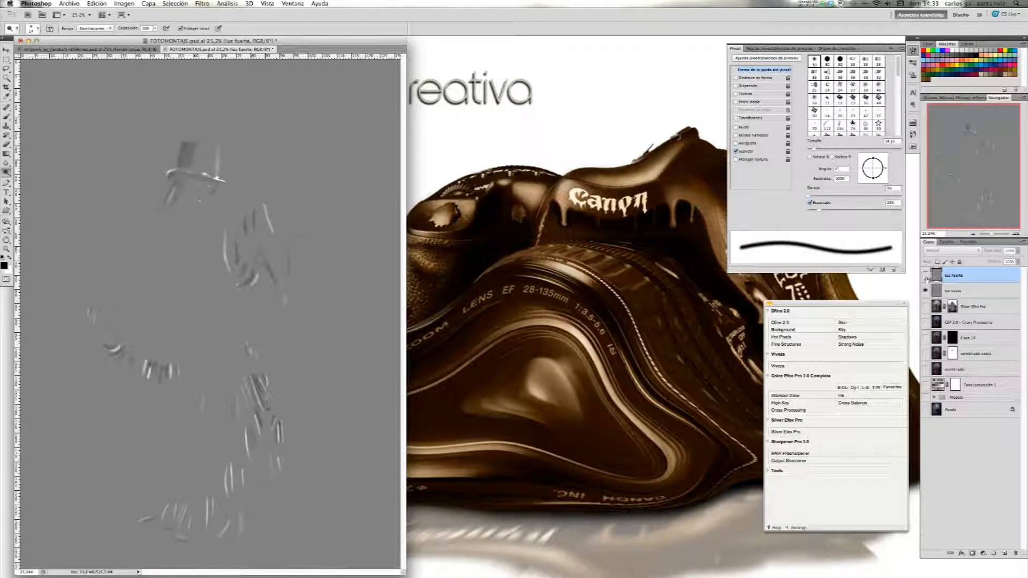
left_click_drag(926, 276, 925, 410)
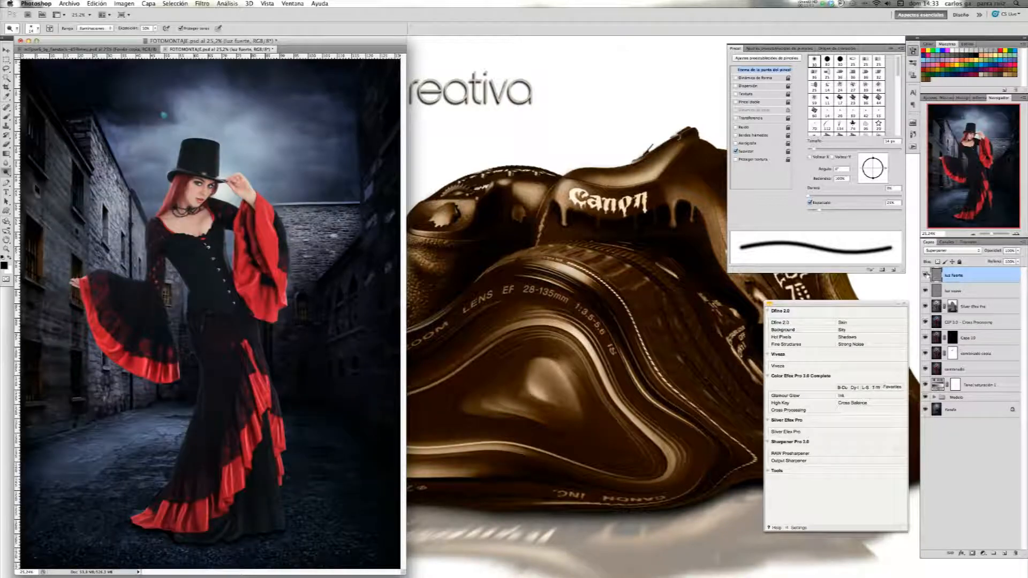
mouse_move(926, 275)
left_mouse_down()
mouse_move(928, 293)
mouse_move(925, 276)
left_mouse_up()
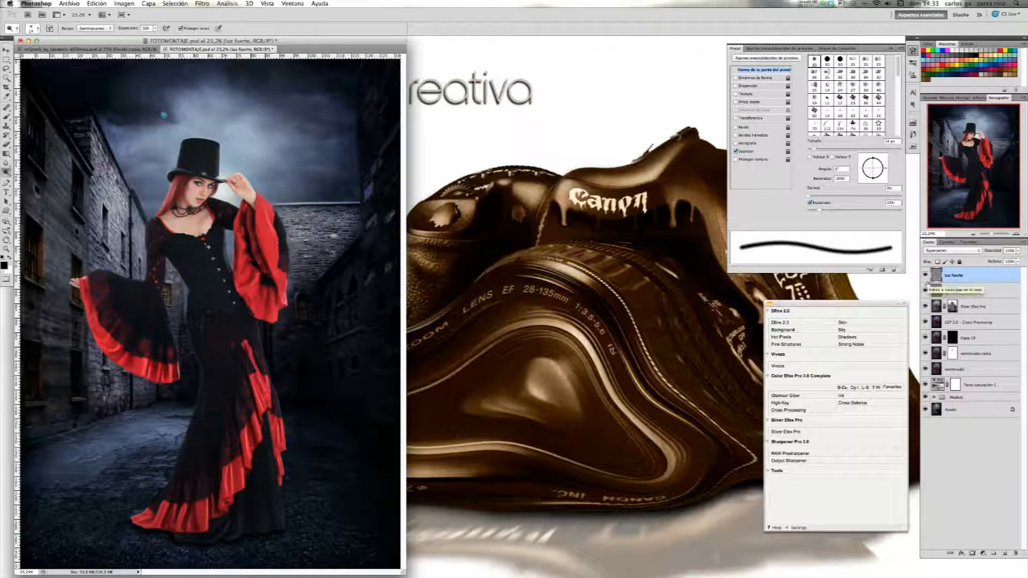
Apply the Color Efex Pro 3.0 Glamour Glow filter to the photomontage as a new layer
left_click(600, 109)
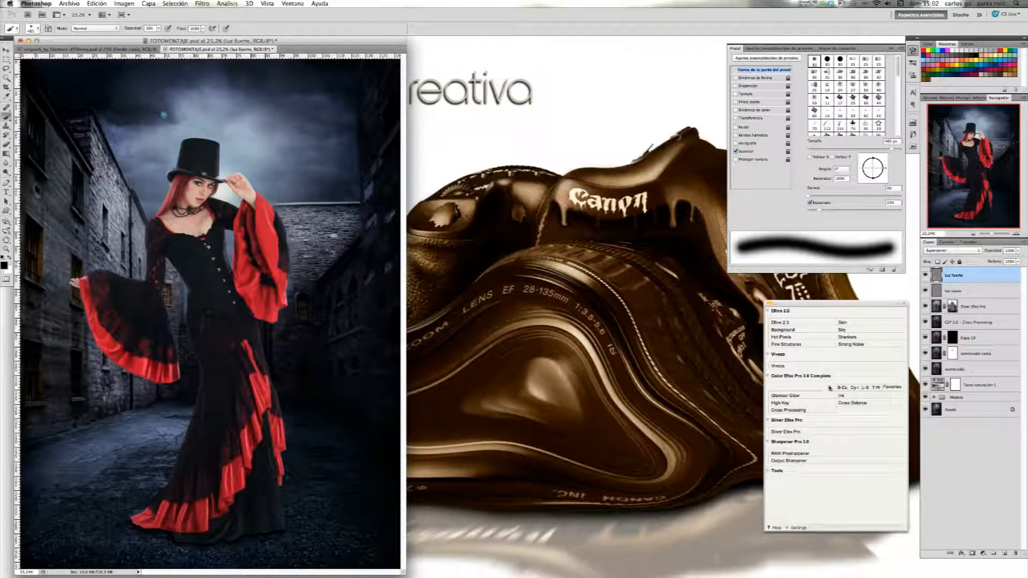
left_click(799, 397)
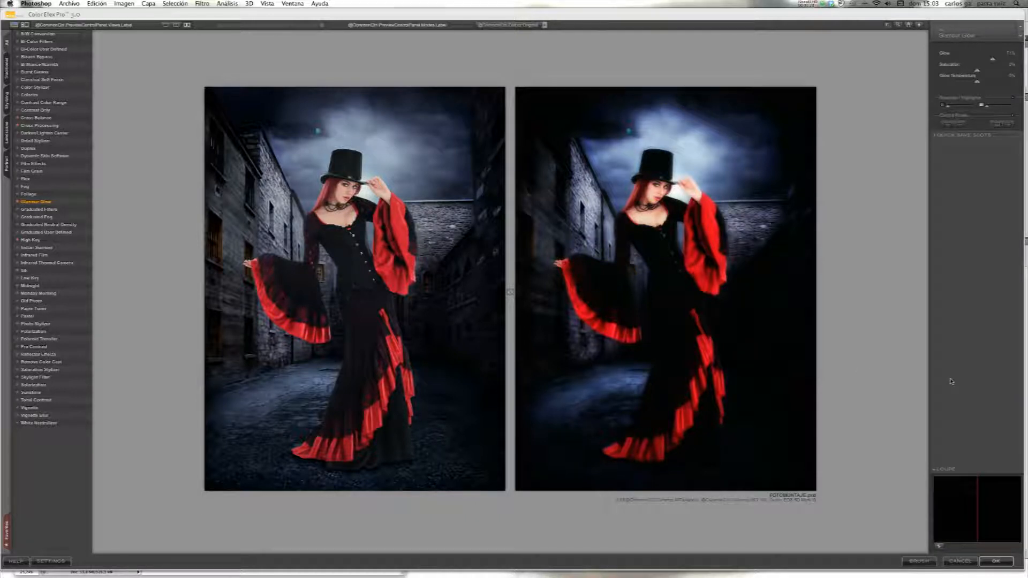
left_click(1006, 561)
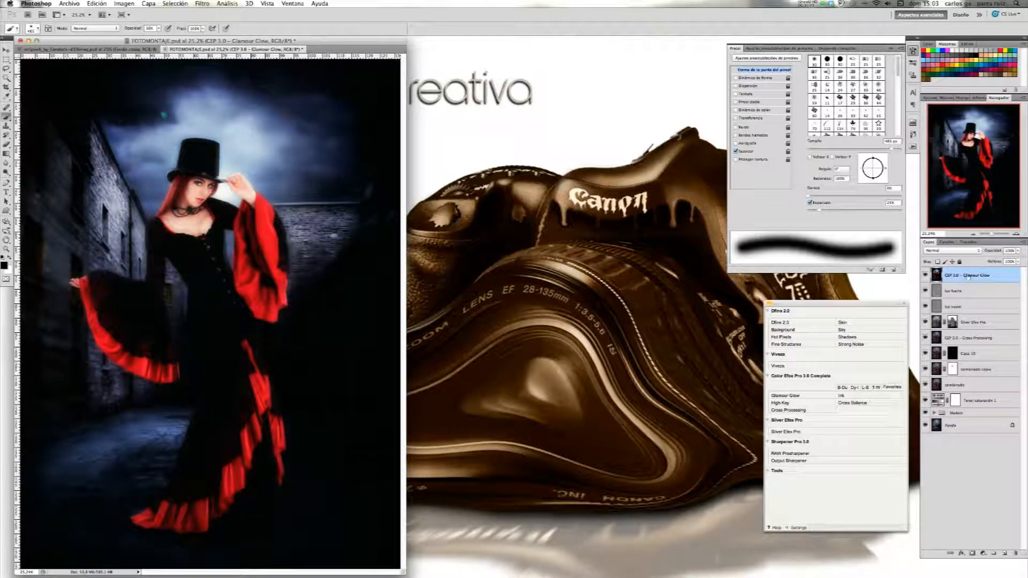
Add a mask to the Glamour Glow layer and paint out the glow over the model and street with a higher-opacity brush
left_click(971, 553)
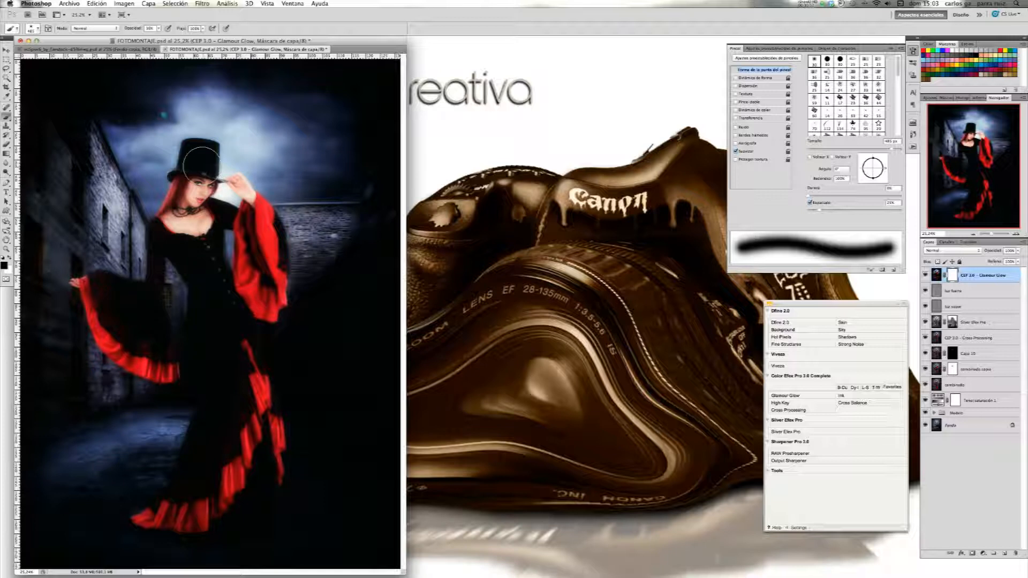
left_click(159, 28)
left_click_drag(163, 37, 161, 38)
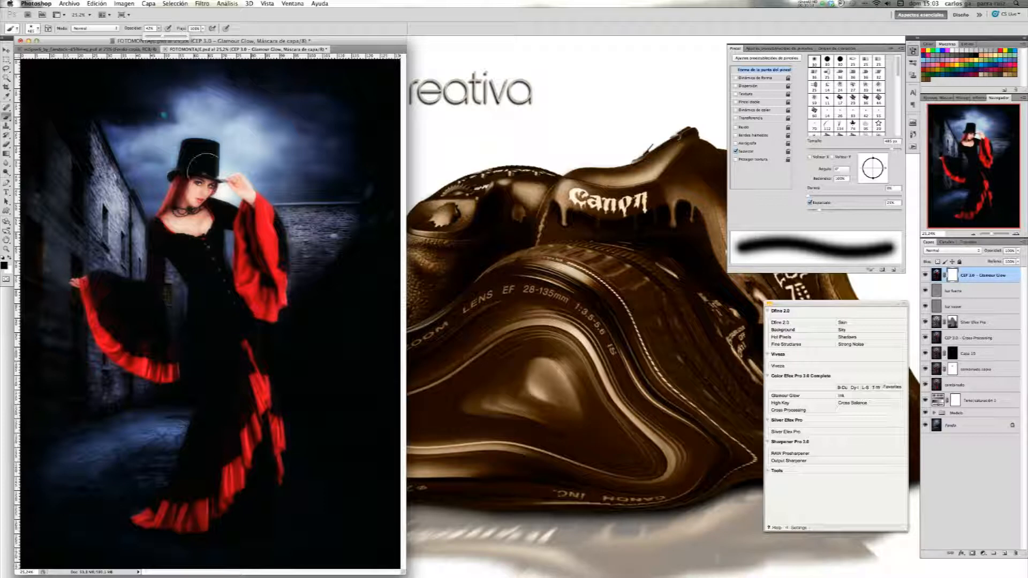
left_click(201, 162)
mouse_move(191, 185)
left_mouse_down()
mouse_move(200, 160)
mouse_move(193, 187)
mouse_move(248, 233)
mouse_move(247, 257)
mouse_move(196, 275)
mouse_move(163, 255)
mouse_move(206, 233)
mouse_move(133, 328)
mouse_move(119, 287)
mouse_move(158, 325)
mouse_move(161, 344)
mouse_move(218, 374)
mouse_move(158, 523)
mouse_move(144, 514)
mouse_move(289, 498)
mouse_move(257, 225)
left_mouse_up()
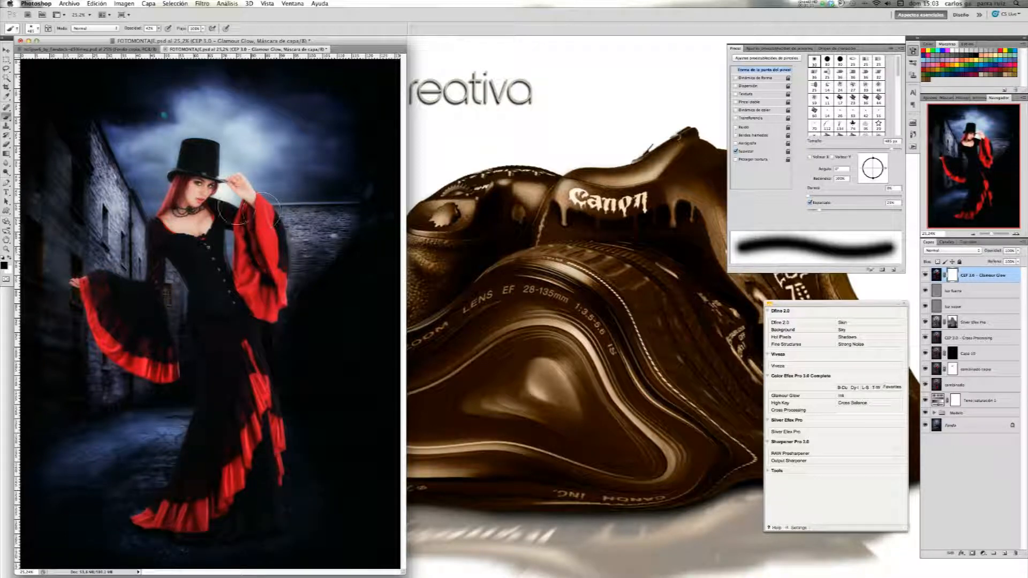
mouse_move(211, 449)
left_mouse_down()
mouse_move(187, 496)
mouse_move(236, 364)
mouse_move(206, 259)
left_mouse_up()
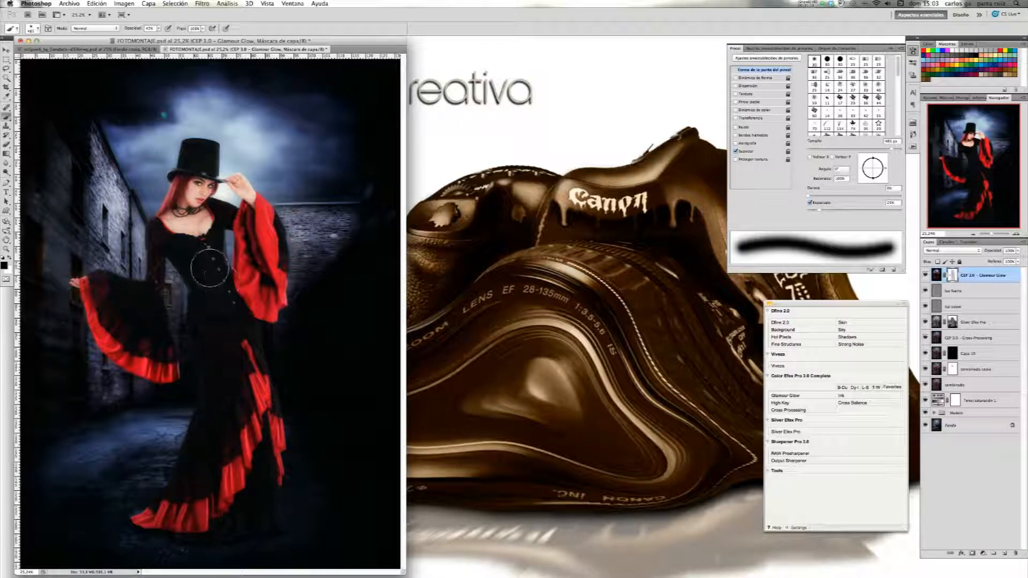
mouse_move(78, 170)
left_mouse_down()
mouse_move(80, 210)
mouse_move(66, 219)
mouse_move(69, 161)
mouse_move(49, 187)
mouse_move(39, 115)
mouse_move(48, 172)
mouse_move(118, 228)
mouse_move(31, 244)
mouse_move(36, 360)
mouse_move(64, 410)
mouse_move(114, 434)
mouse_move(157, 426)
mouse_move(84, 455)
mouse_move(113, 471)
mouse_move(136, 451)
mouse_move(107, 549)
mouse_move(252, 560)
mouse_move(302, 552)
mouse_move(362, 529)
mouse_move(319, 487)
mouse_move(318, 445)
mouse_move(341, 491)
mouse_move(363, 466)
mouse_move(362, 378)
mouse_move(371, 379)
mouse_move(344, 282)
mouse_move(317, 354)
mouse_move(301, 367)
mouse_move(380, 251)
mouse_move(394, 94)
mouse_move(366, 261)
mouse_move(308, 349)
mouse_move(323, 465)
mouse_move(380, 481)
mouse_move(361, 484)
mouse_move(318, 561)
mouse_move(267, 565)
mouse_move(72, 533)
mouse_move(68, 488)
mouse_move(142, 567)
mouse_move(334, 438)
mouse_move(351, 371)
mouse_move(318, 327)
mouse_move(370, 321)
mouse_move(395, 85)
mouse_move(383, 298)
mouse_move(362, 266)
mouse_move(316, 337)
mouse_move(353, 392)
mouse_move(376, 381)
mouse_move(373, 540)
mouse_move(331, 422)
mouse_move(348, 427)
mouse_move(382, 404)
left_mouse_up()
Lower the brush opacity, soften the glow further down the bodice and skirt, and compare the glow layer hidden and shown
left_click(159, 29)
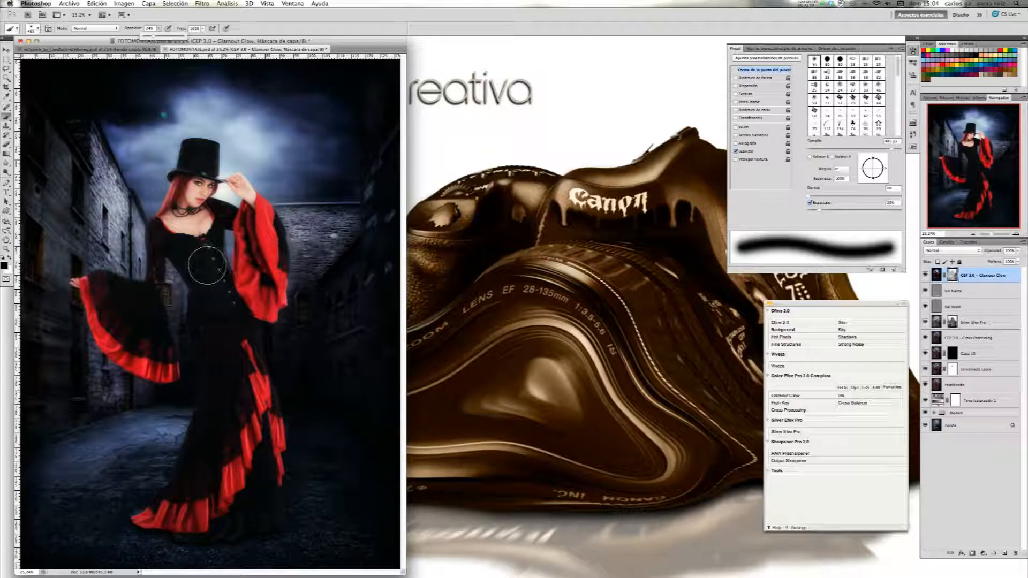
left_click(206, 271)
mouse_move(207, 271)
left_mouse_down()
mouse_move(205, 252)
mouse_move(228, 356)
mouse_move(203, 469)
mouse_move(254, 417)
mouse_move(234, 362)
mouse_move(238, 465)
mouse_move(213, 506)
left_mouse_up()
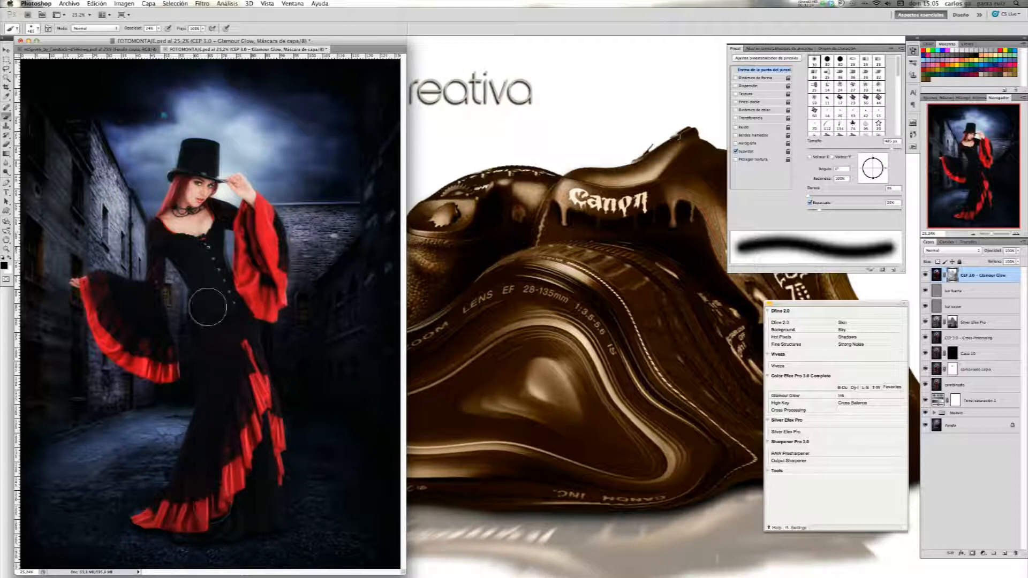
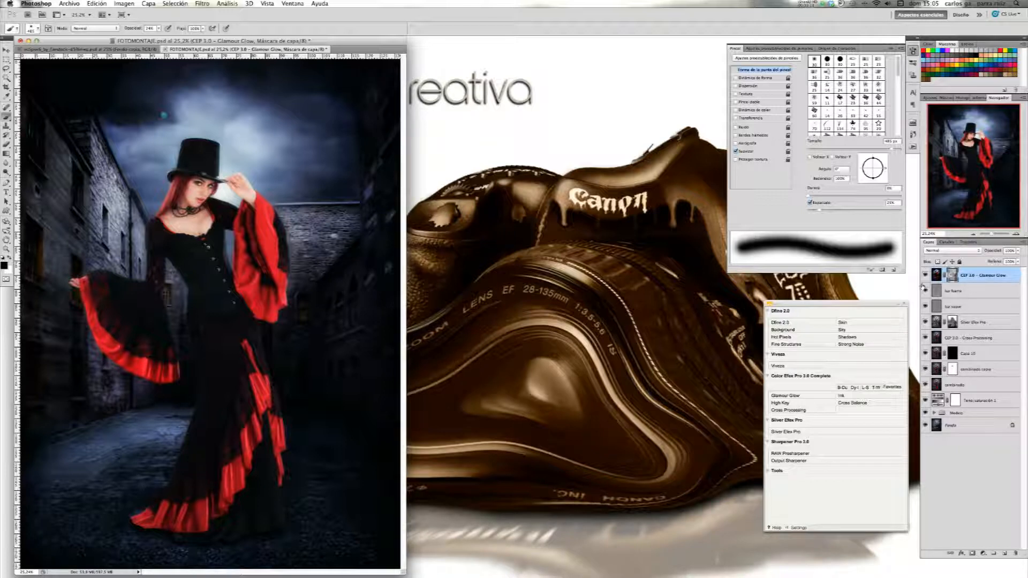
left_click(925, 275)
left_click(925, 275)
Mask the glow over the dark buildings at the street's left edge with a smaller brush, checking against the hidden glow layer
left_click_drag(891, 149, 885, 149)
left_click(925, 275)
left_click(926, 275)
left_click(925, 275)
left_click(925, 275)
left_click(925, 275)
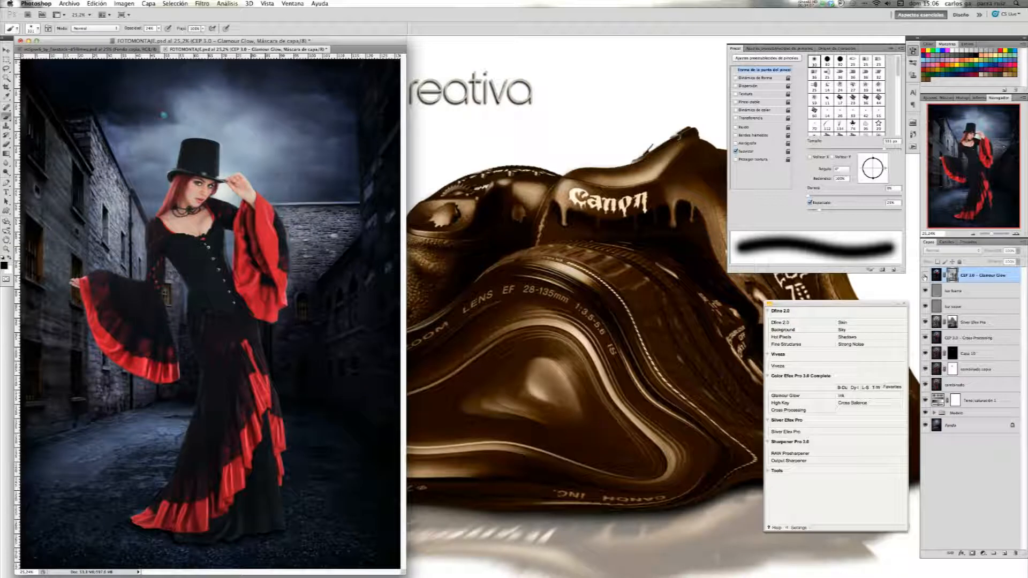
left_click(926, 275)
left_click(925, 275)
left_click(925, 276)
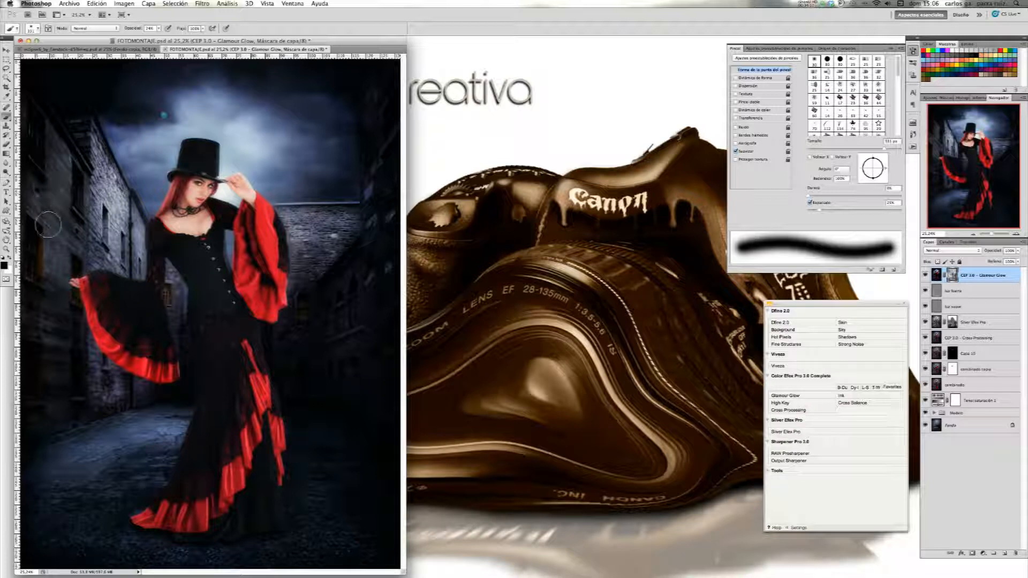
mouse_move(35, 260)
left_mouse_down()
mouse_move(71, 233)
mouse_move(36, 317)
mouse_move(58, 375)
mouse_move(49, 402)
left_mouse_up()
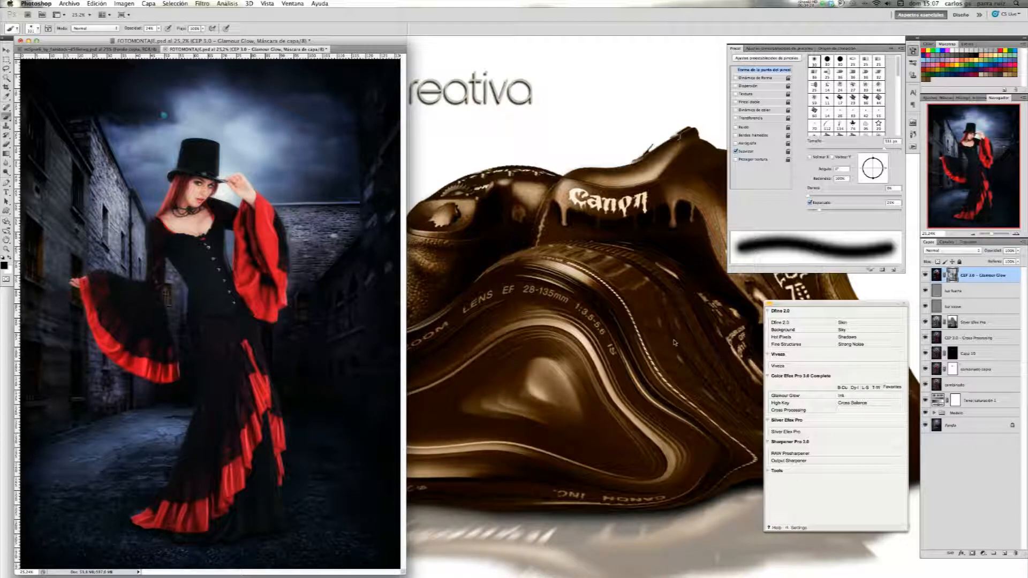
Compare the masked photomontage with the Glamour Glow layer hidden and shown
left_click(924, 275)
left_click(925, 275)
left_click(925, 275)
left_click(925, 275)
left_click(925, 275)
left_click(925, 275)
Add a Selective Color adjustment layer above the Glamour Glow layer and set cyan in the reds to +32
left_click(983, 553)
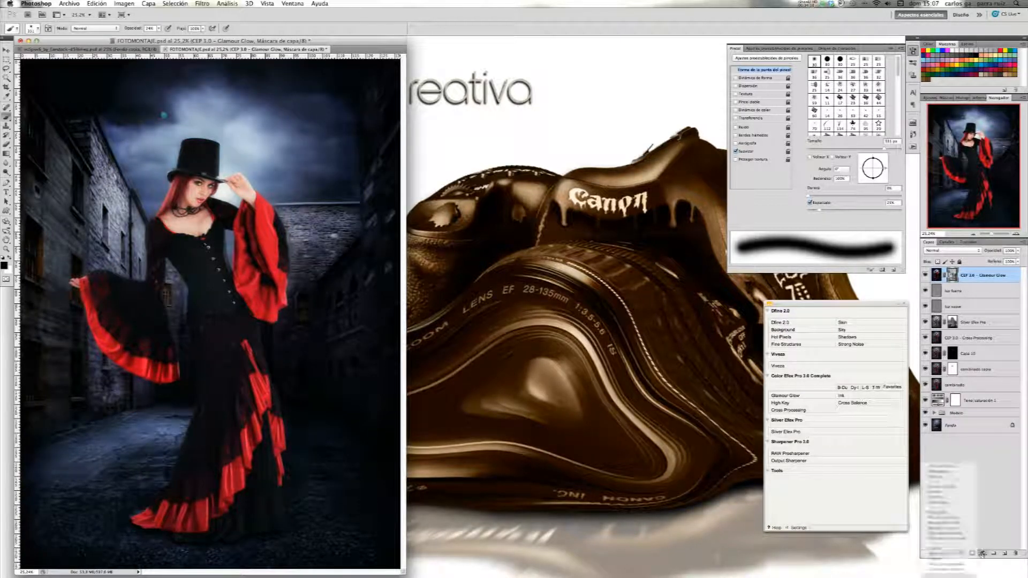
left_click(967, 570)
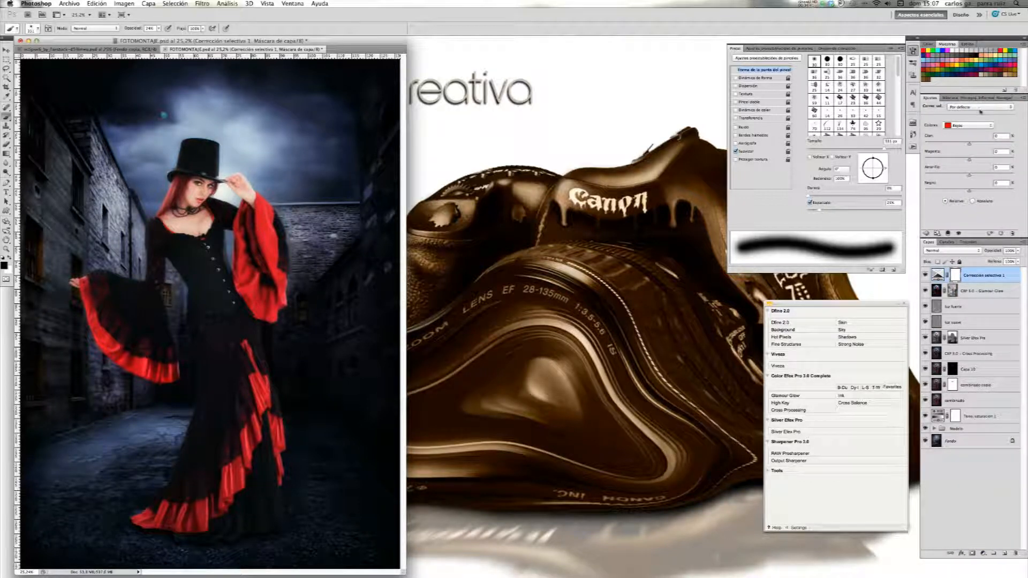
left_click(991, 126)
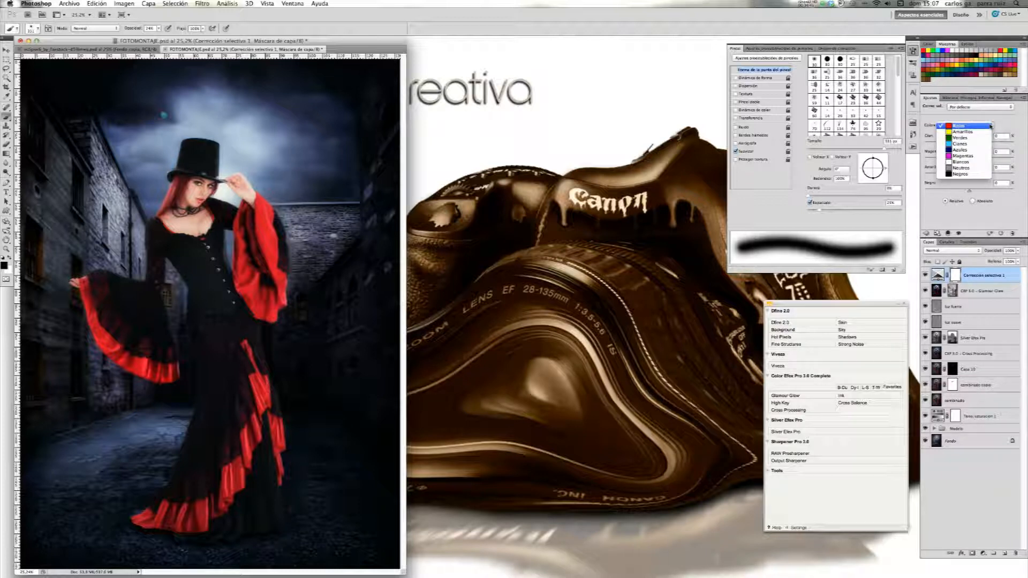
left_click(991, 125)
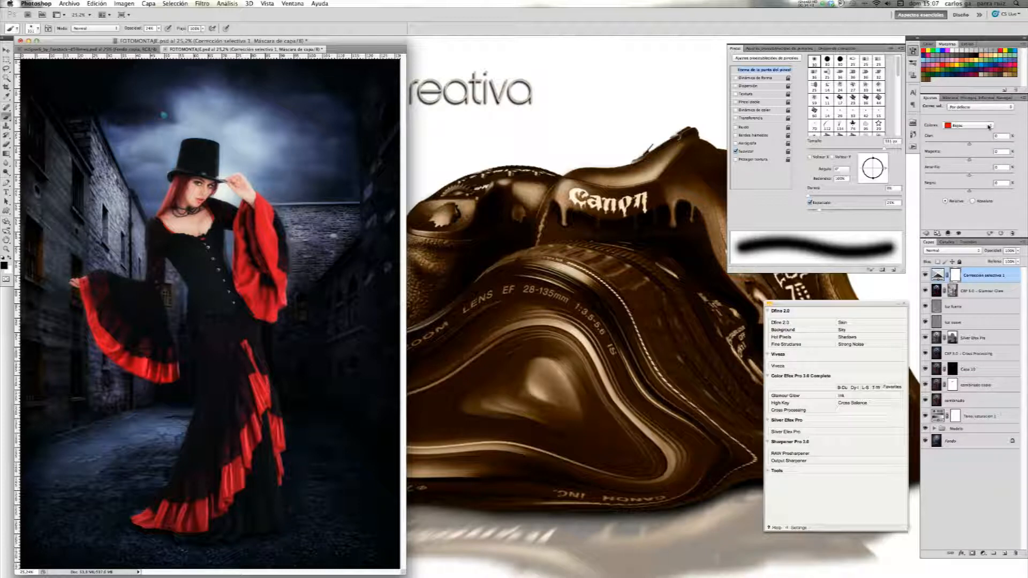
left_click_drag(970, 145, 967, 146)
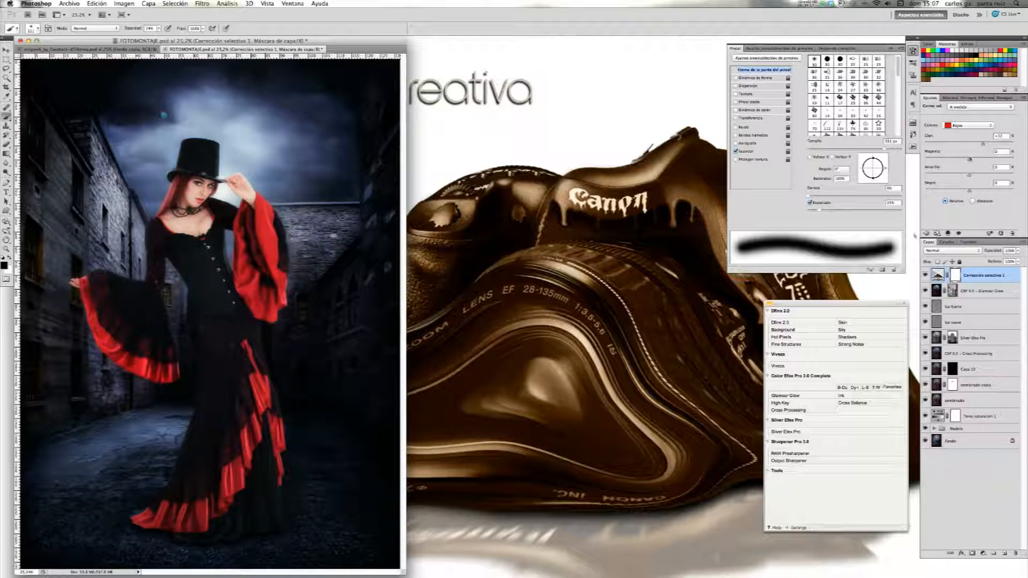
Raise cyan in the reds to +71 in the selective color adjustment and reset magenta to 0
left_click(925, 275)
left_click_drag(969, 160, 974, 161)
key("0")
left_click(989, 152)
type("0")
key("Return")
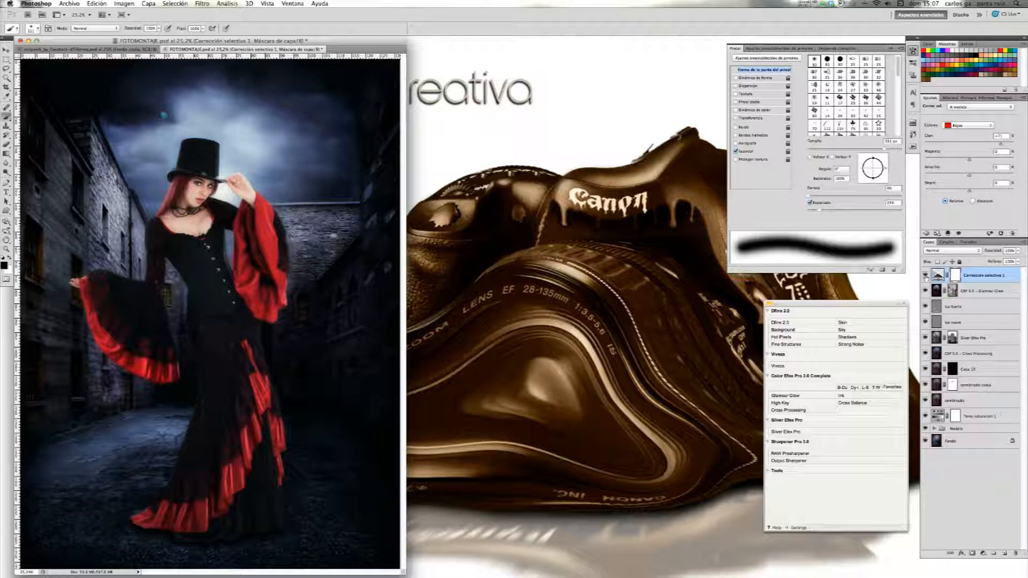
Compare the red tones of the dress with the selective color layer hidden and shown
left_click(925, 275)
left_click(926, 276)
left_click(926, 275)
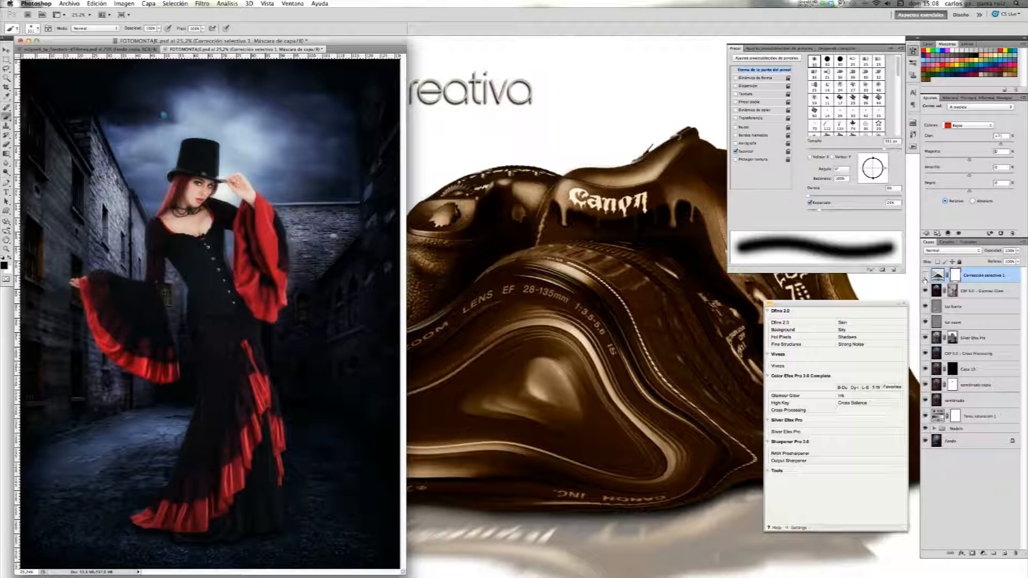
left_click(926, 276)
left_click(926, 276)
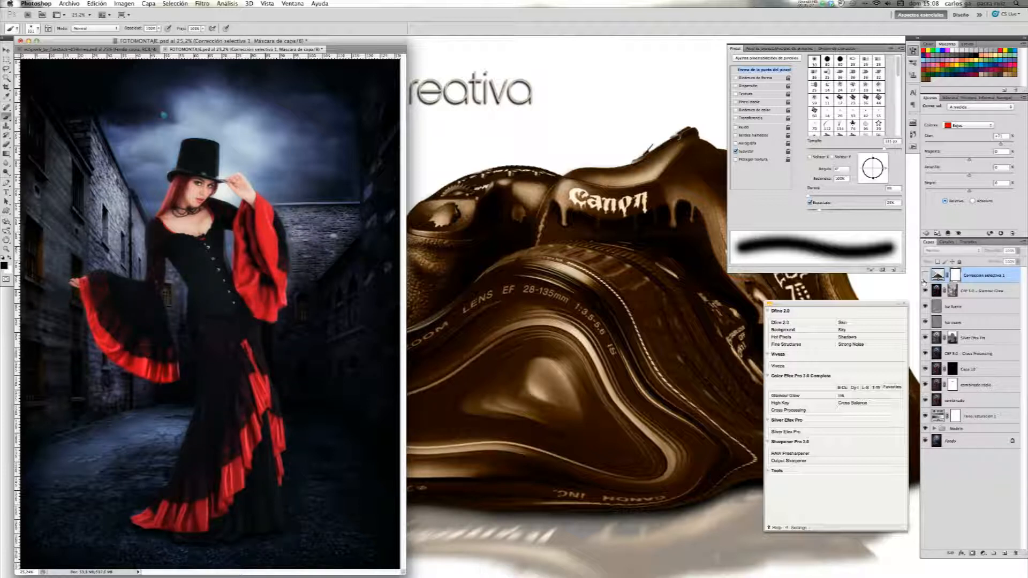
left_click(926, 276)
left_click(926, 276)
left_click(926, 276)
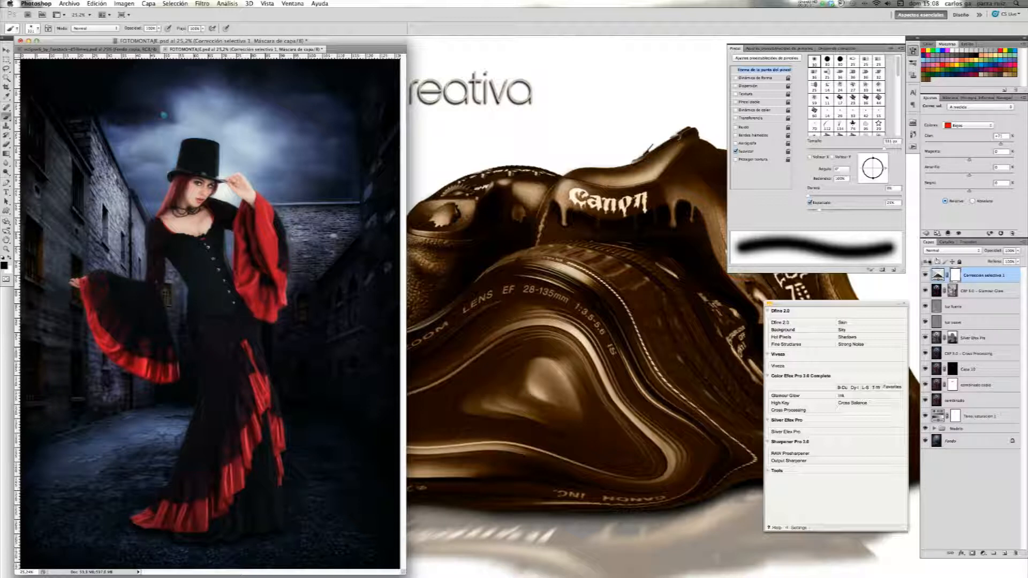
Lower the Glamour Glow layer's opacity in two stages, comparing the image with that layer hidden and shown
left_click(974, 289)
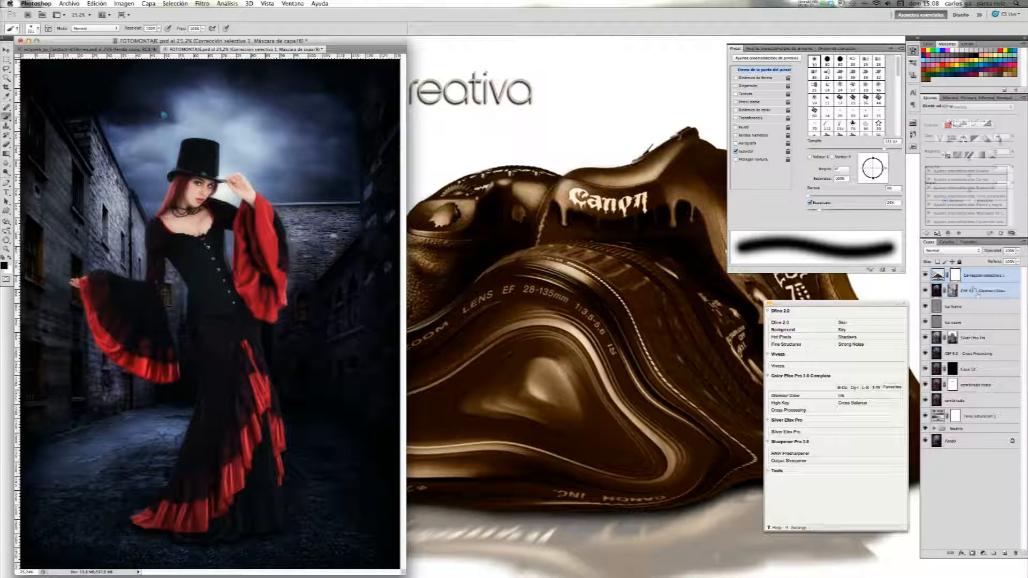
left_click(1019, 251)
left_click_drag(1019, 251, 1011, 261)
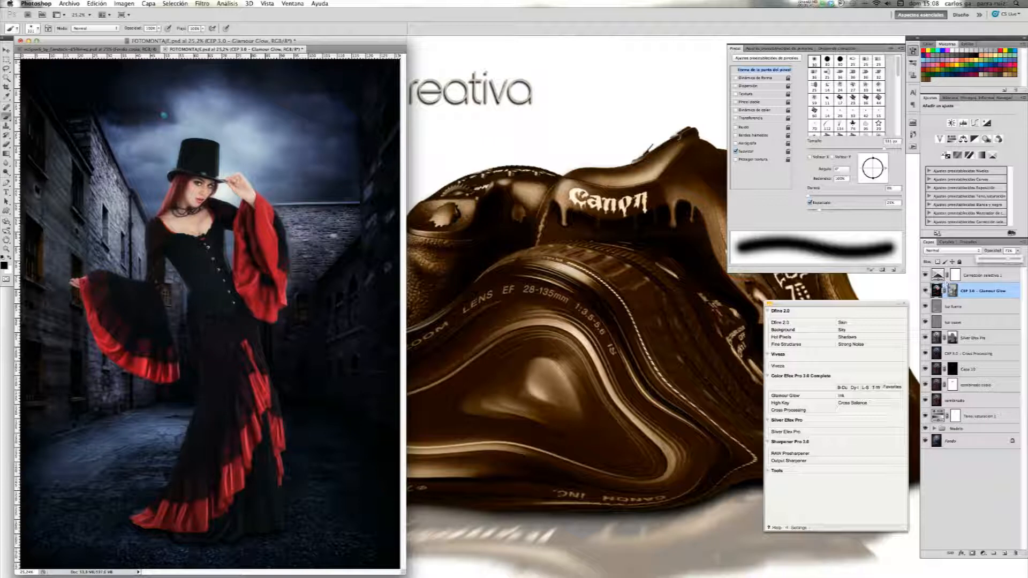
left_click(926, 291)
left_click(926, 291)
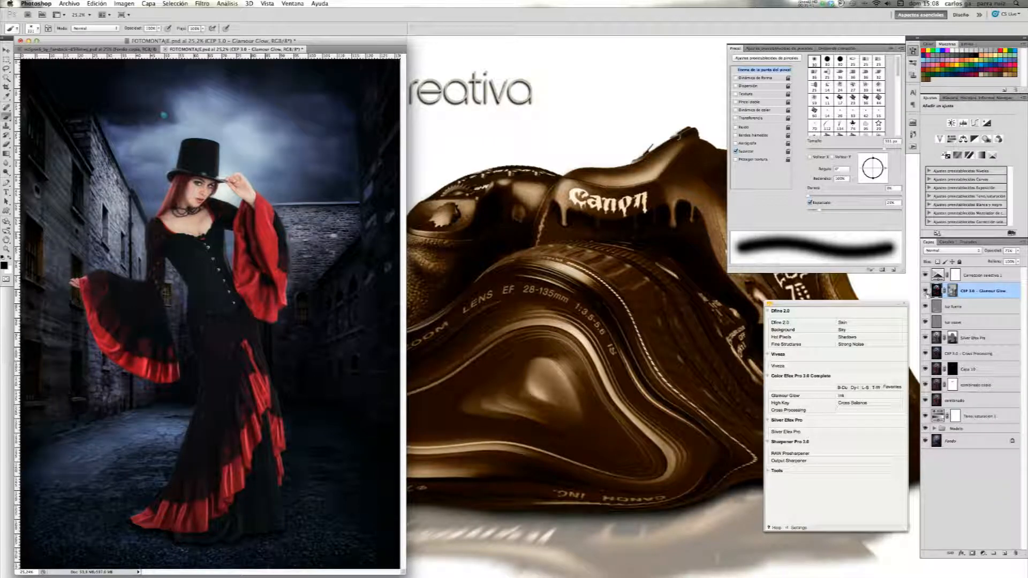
left_click(926, 291)
left_click(925, 291)
left_click(1018, 251)
mouse_move(1007, 260)
left_mouse_down()
mouse_move(1021, 263)
mouse_move(1007, 261)
left_mouse_up()
left_click(925, 290)
left_click(925, 291)
Recheck the selective color correction over the weakened glow by hiding and showing its layer
left_click(925, 275)
left_click(926, 275)
left_click(926, 276)
left_click(926, 275)
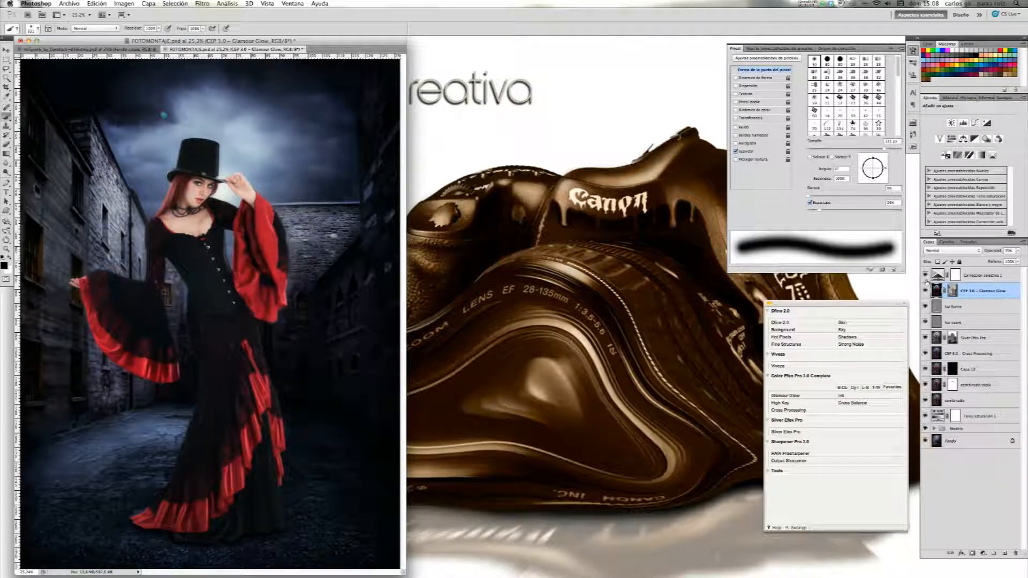
Select the selective color layer's mask and set the brush to a lower opacity and 75 px for the model's face at 100% view
left_click(979, 275)
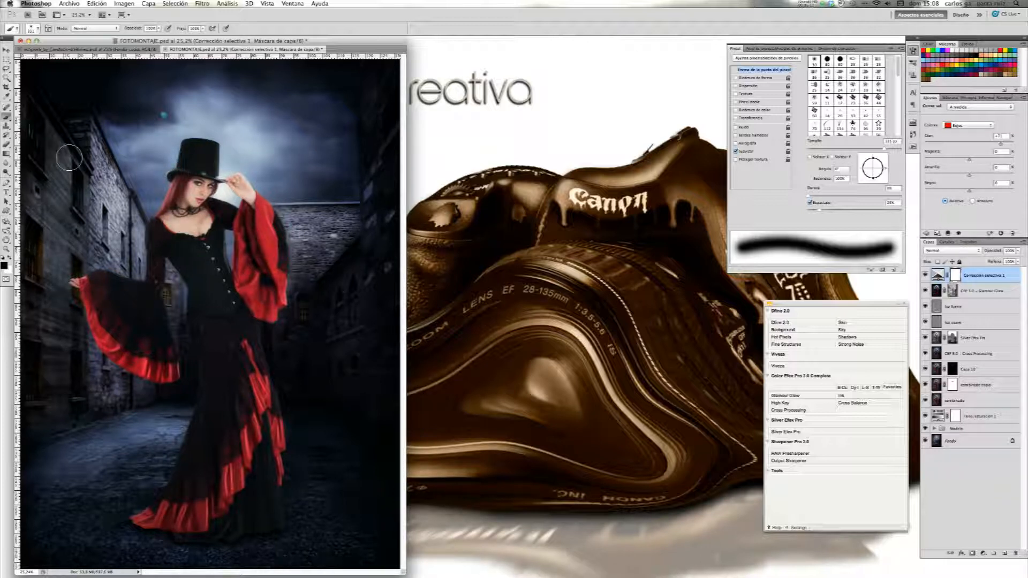
left_click(158, 27)
left_click_drag(159, 36, 131, 41)
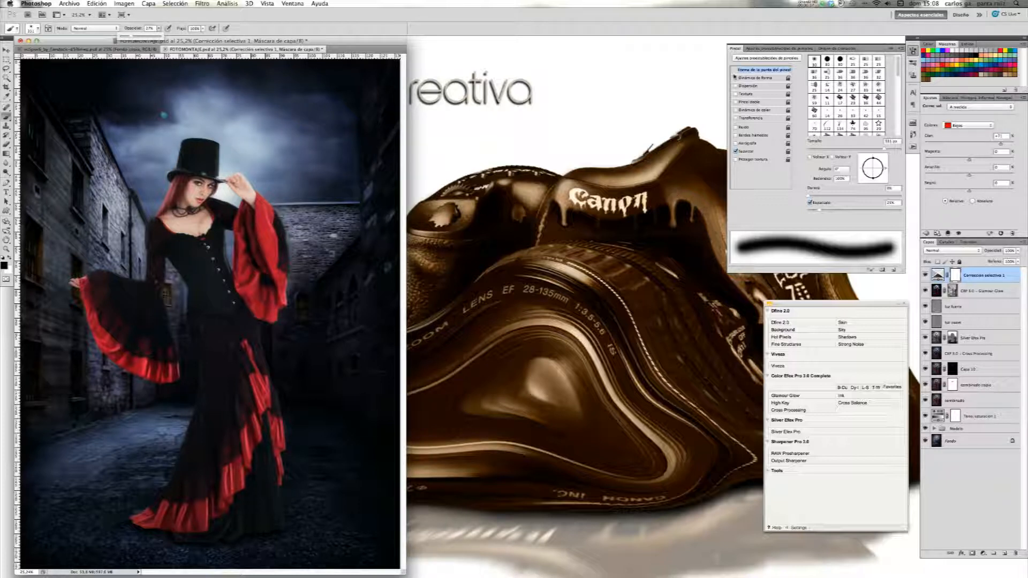
left_click(267, 3)
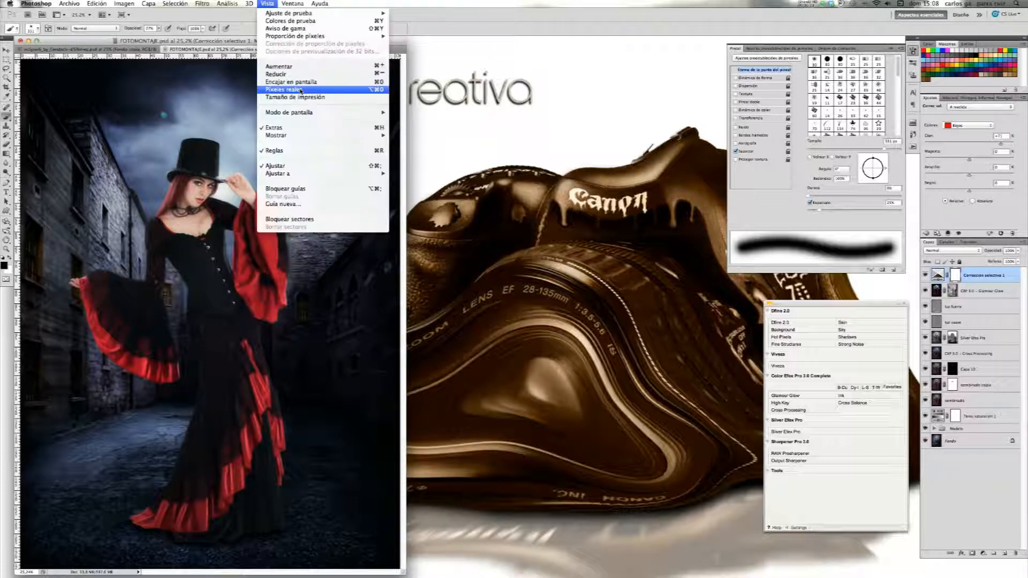
left_click(303, 91)
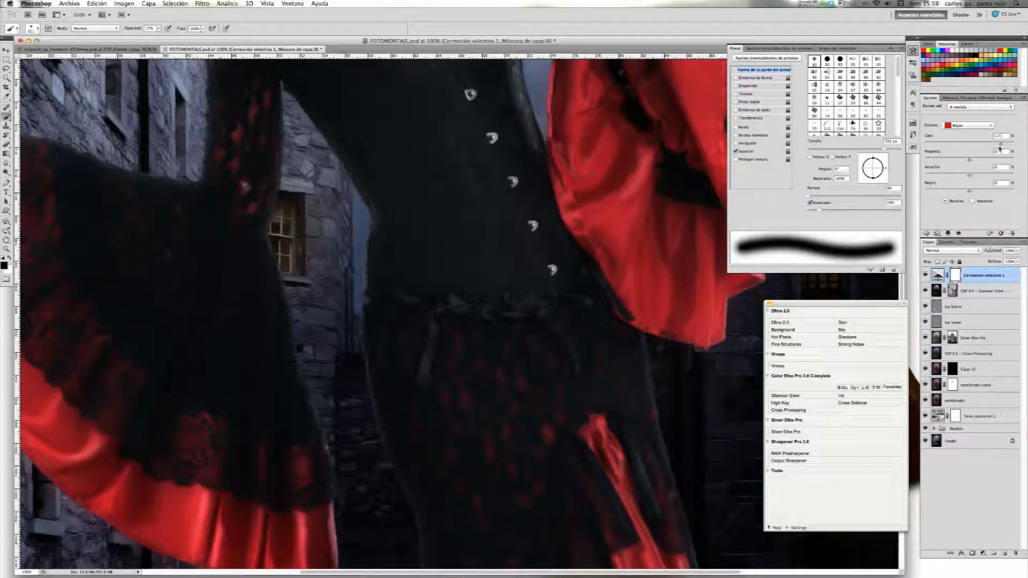
left_click(1000, 98)
left_click_drag(981, 148, 978, 136)
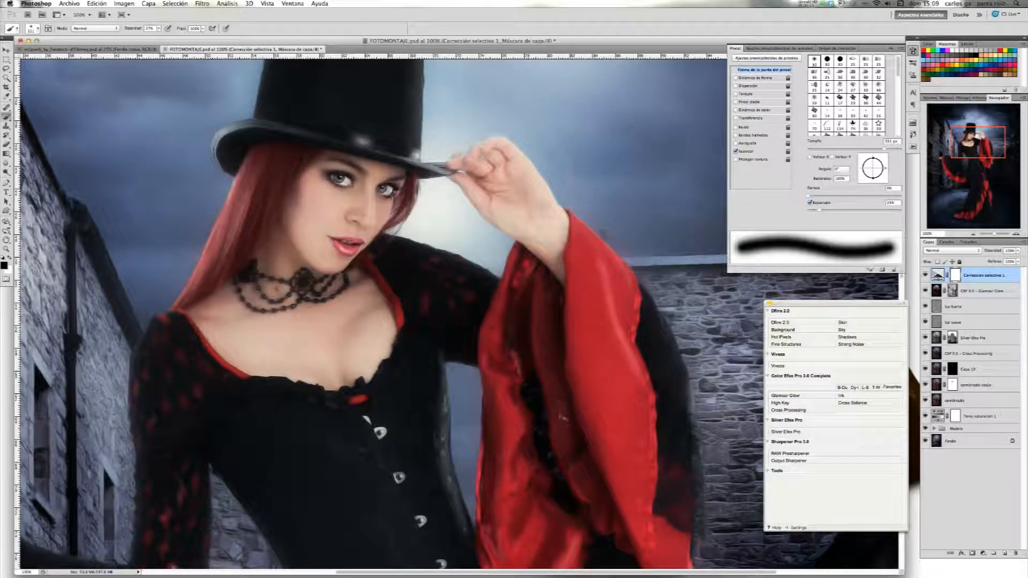
mouse_move(855, 154)
left_mouse_down()
mouse_move(822, 154)
mouse_move(842, 151)
left_mouse_up()
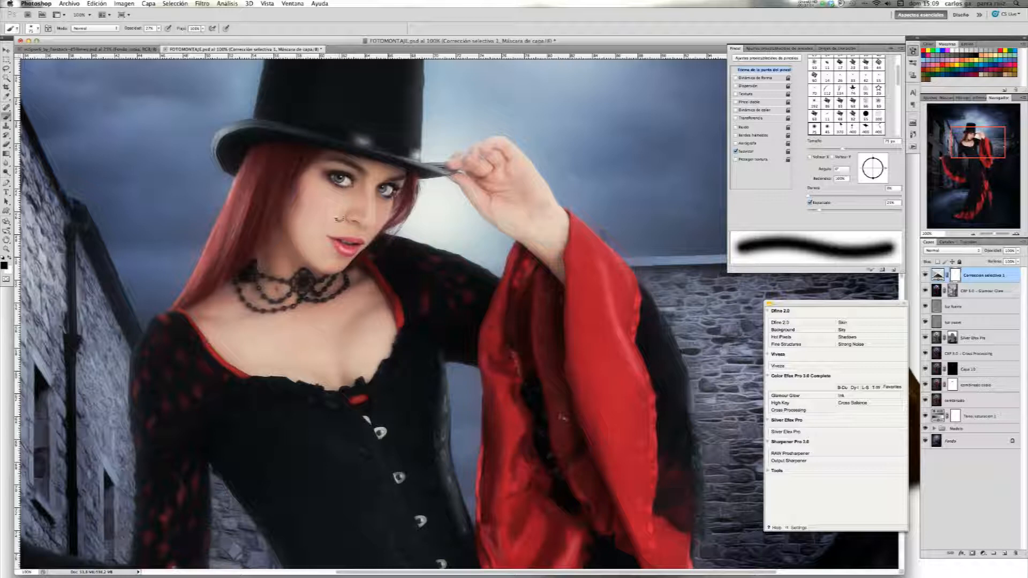
Stamp all visible layers into a new top layer and heal the blemish on the neck between the necklace strands
key("alt+shift+super+e")
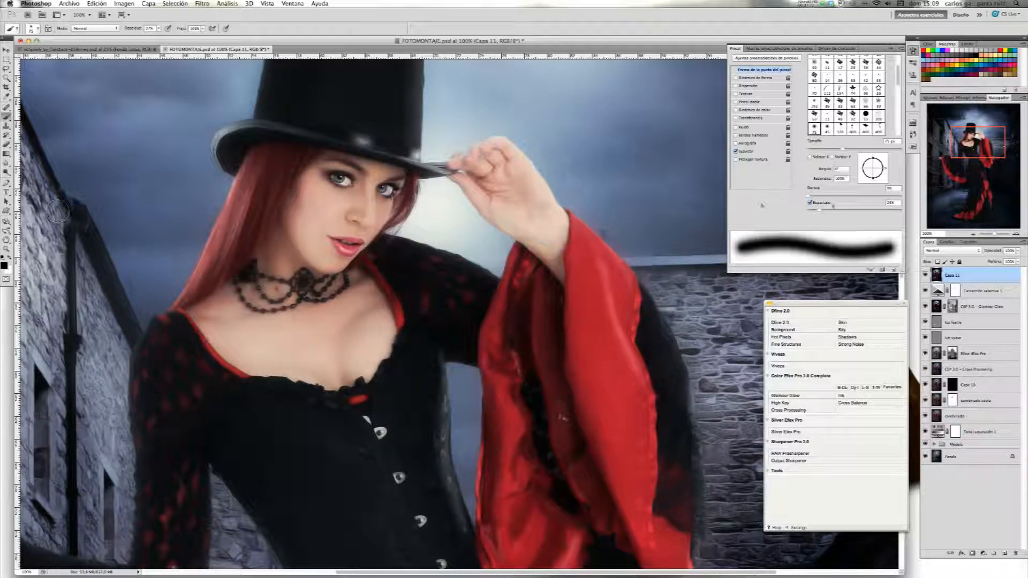
left_click(1016, 234)
left_click(1016, 234)
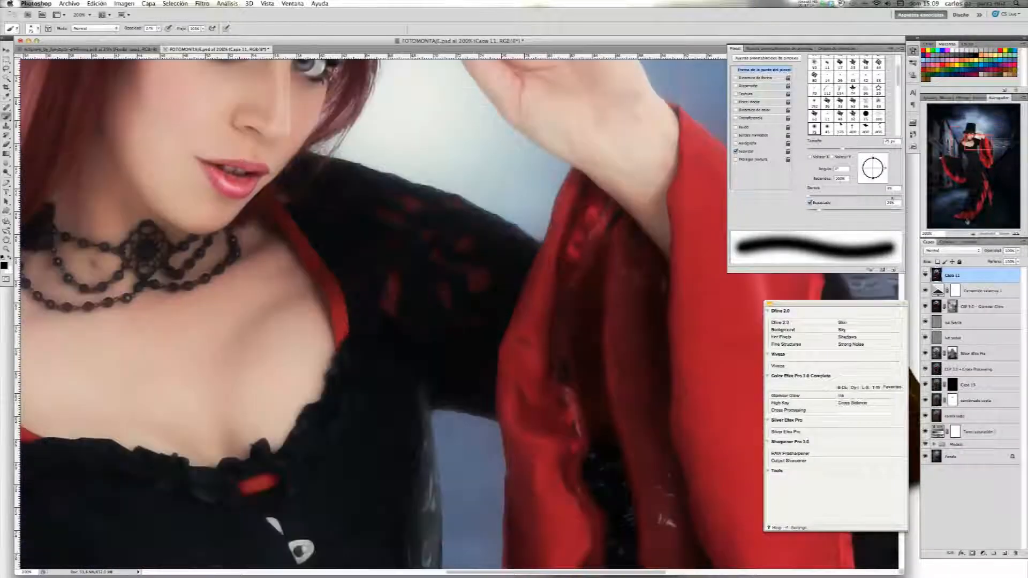
left_click_drag(980, 147, 973, 143)
key("j")
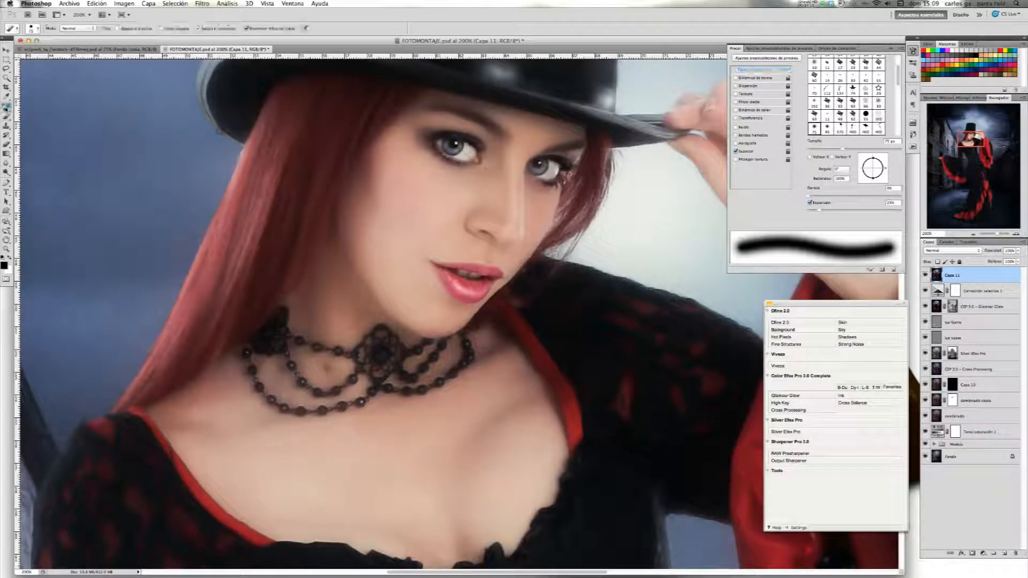
left_click(327, 367)
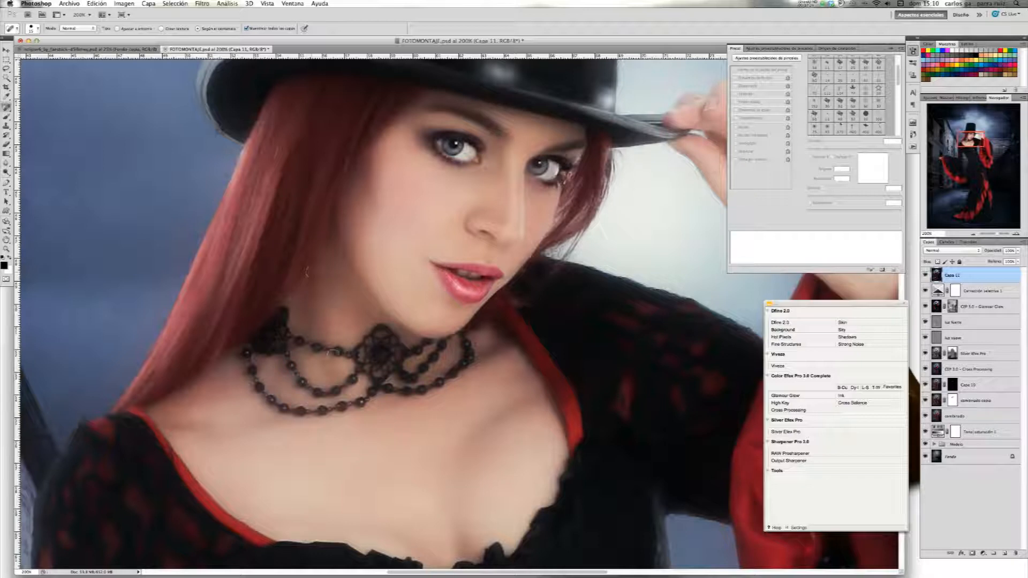
left_click(325, 366)
Soften the healed skin between the necklace strands with the Blur tool at 14% strength
left_click_drag(7, 163, 43, 164)
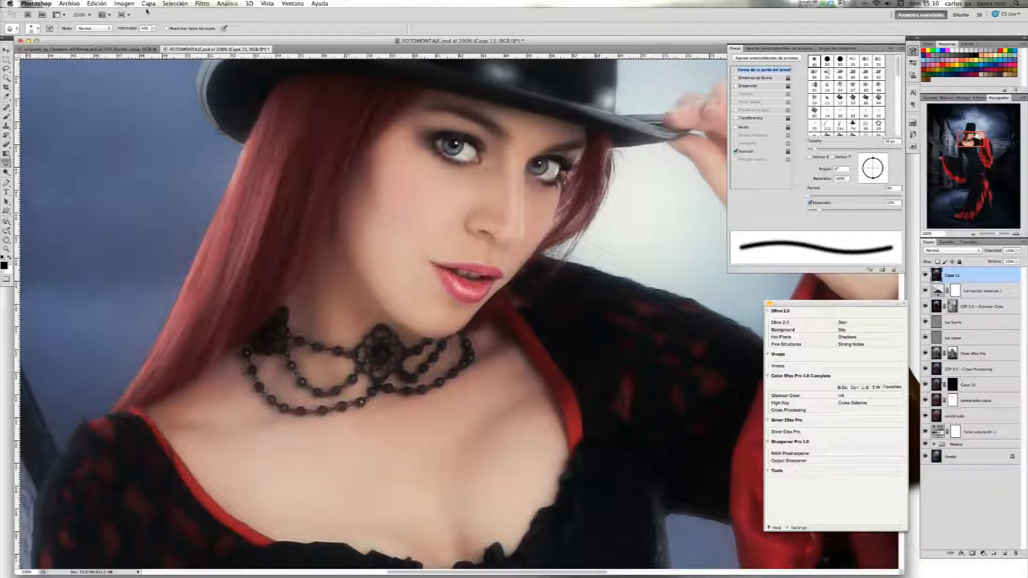
left_click(154, 28)
left_click_drag(156, 37, 146, 37)
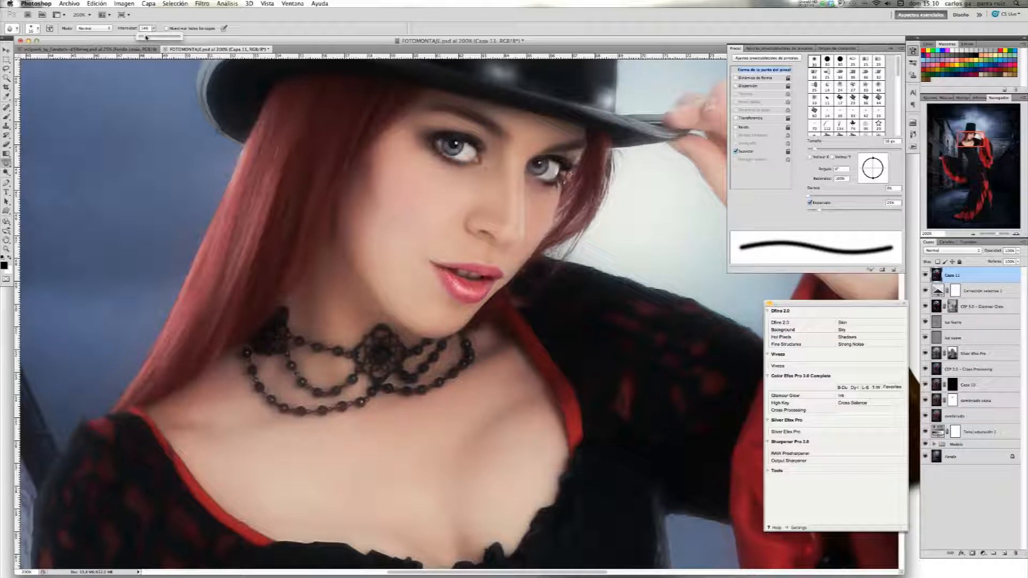
left_click(327, 376)
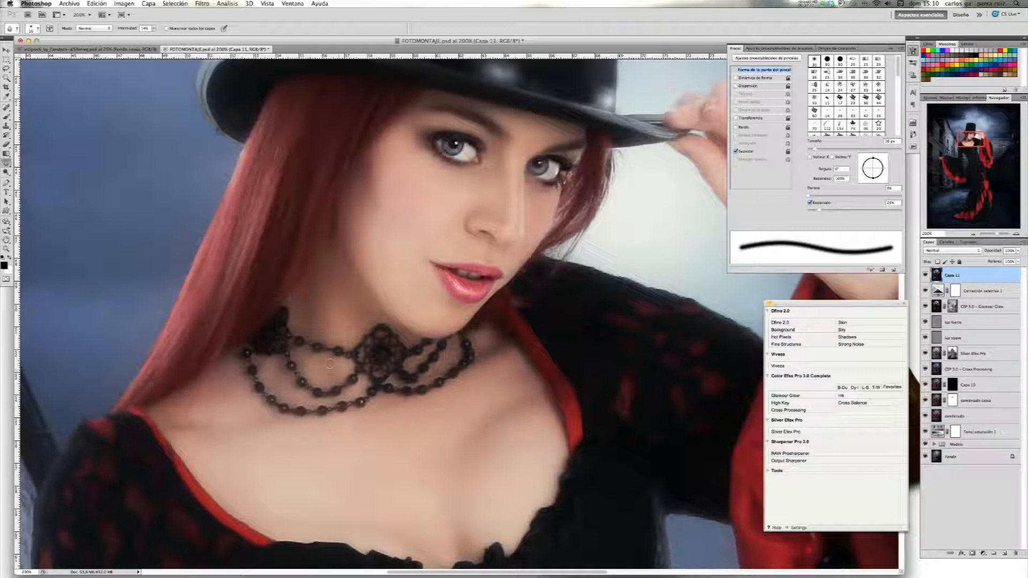
Fit the whole photomontage in the window to view the final result, and switch to iShowU HD Pro
left_click(267, 3)
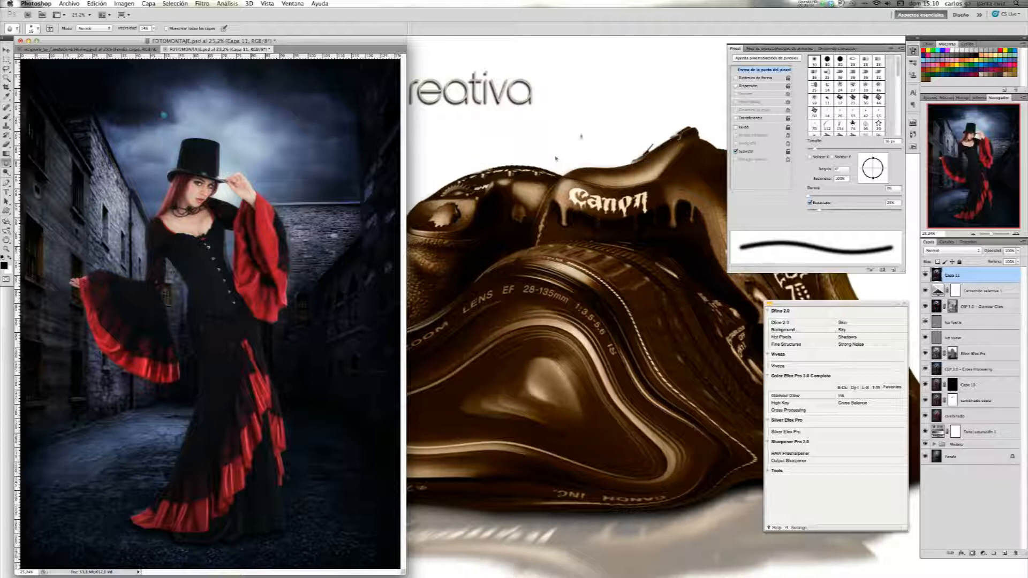
key("super+Tab")
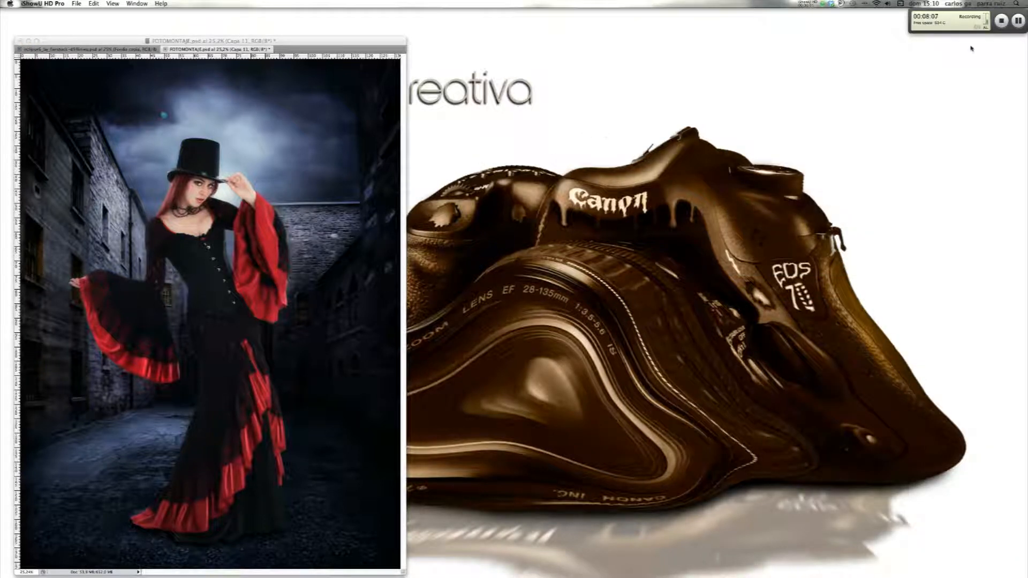